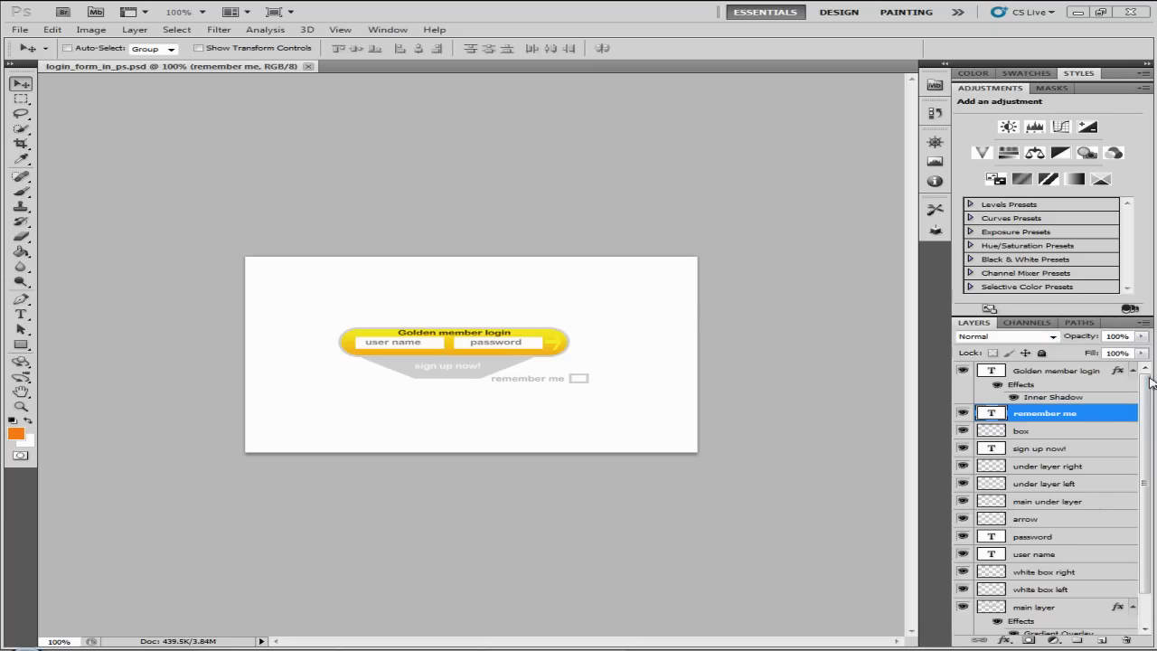
- Make room for the full layer list, and examine the main layer by hiding and showing it
double_click(994, 90)
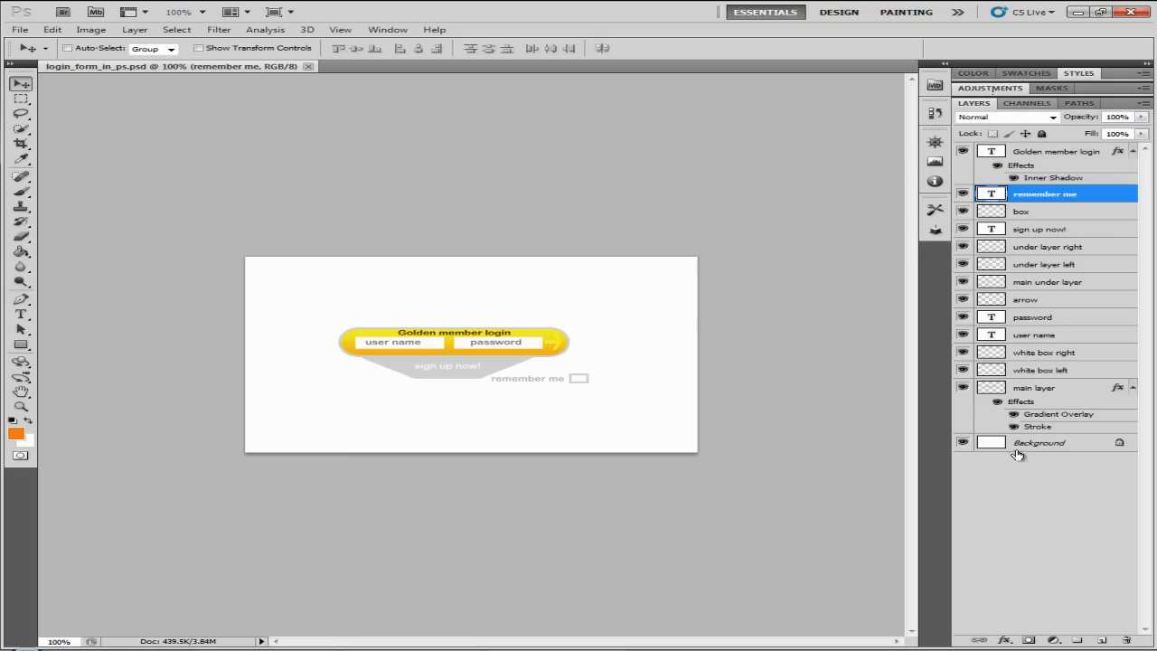
left_click(1053, 395)
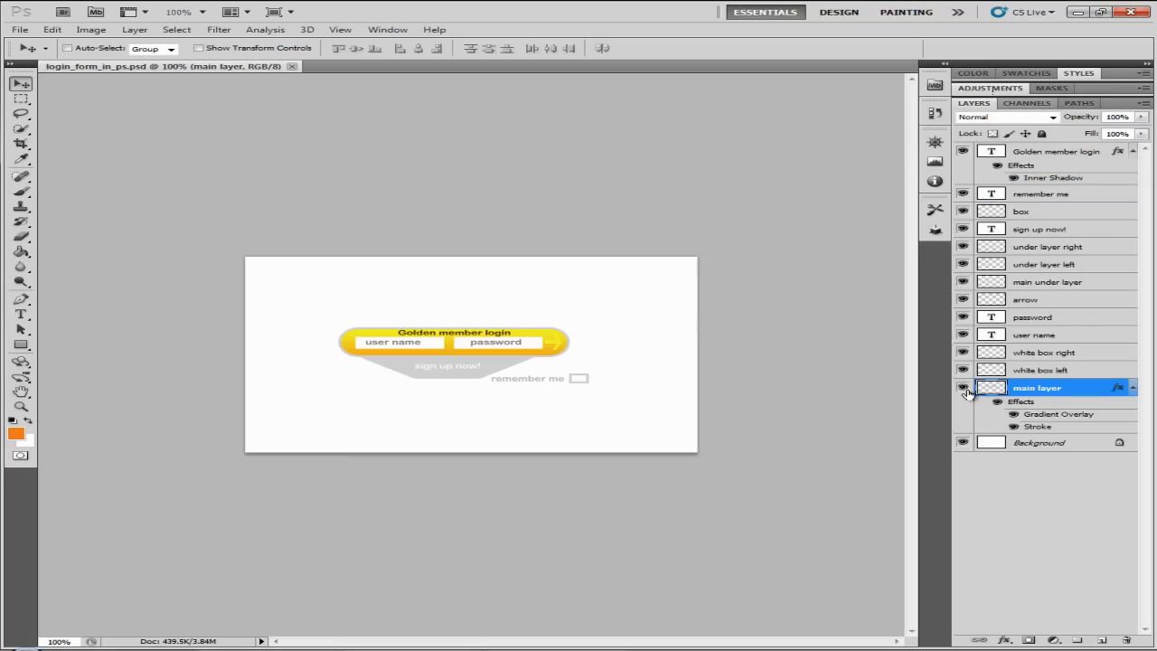
left_click(963, 389)
left_click(963, 389)
left_click(962, 389)
left_click(962, 388)
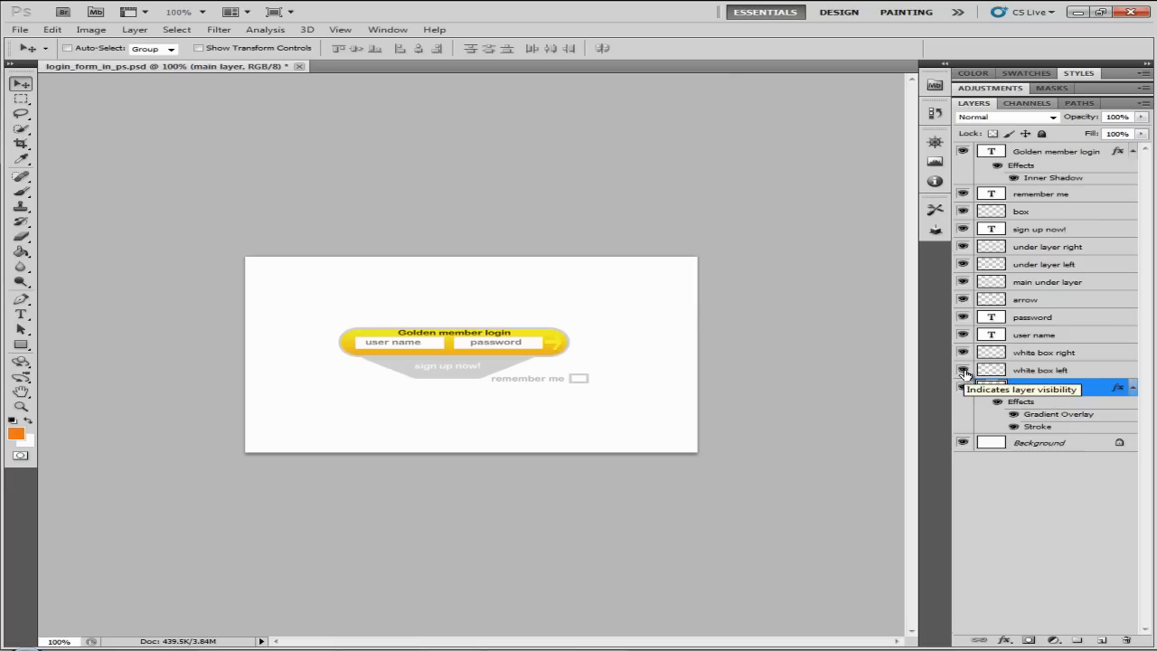
- Examine the white box left and white box right layers by hiding and showing each one
left_click(969, 371)
left_click(964, 370)
left_click(964, 369)
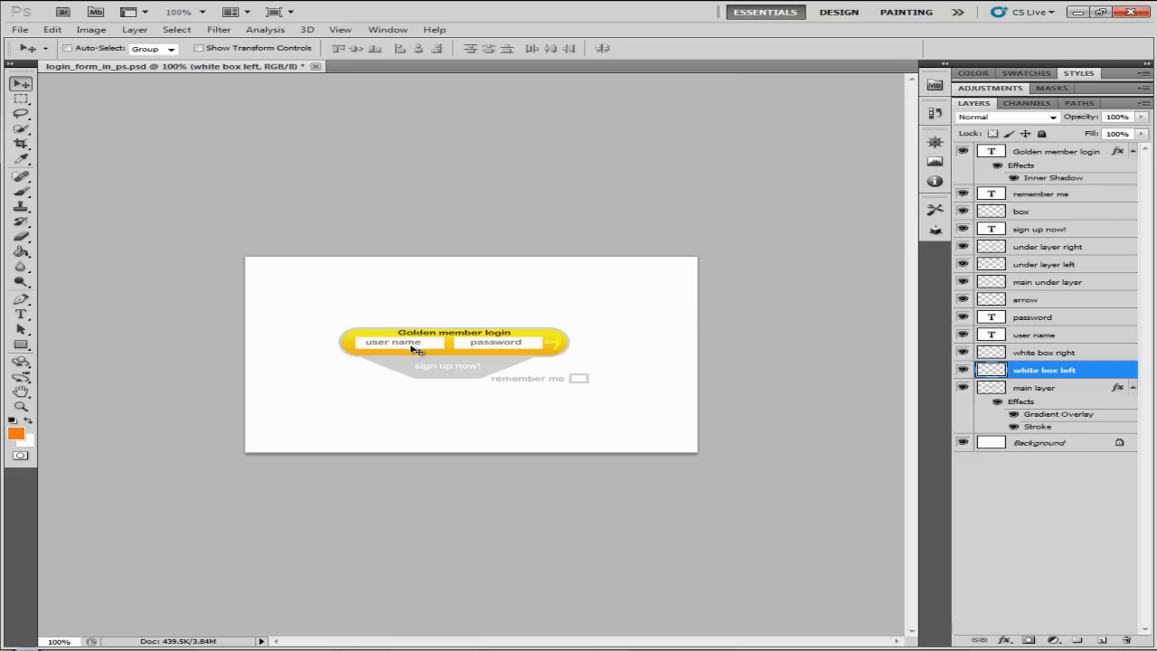
left_click(963, 354)
left_click(963, 354)
- Examine the user name text layer by hiding and showing it, and select the password text layer
left_click(982, 337)
left_click(964, 335)
left_click(965, 335)
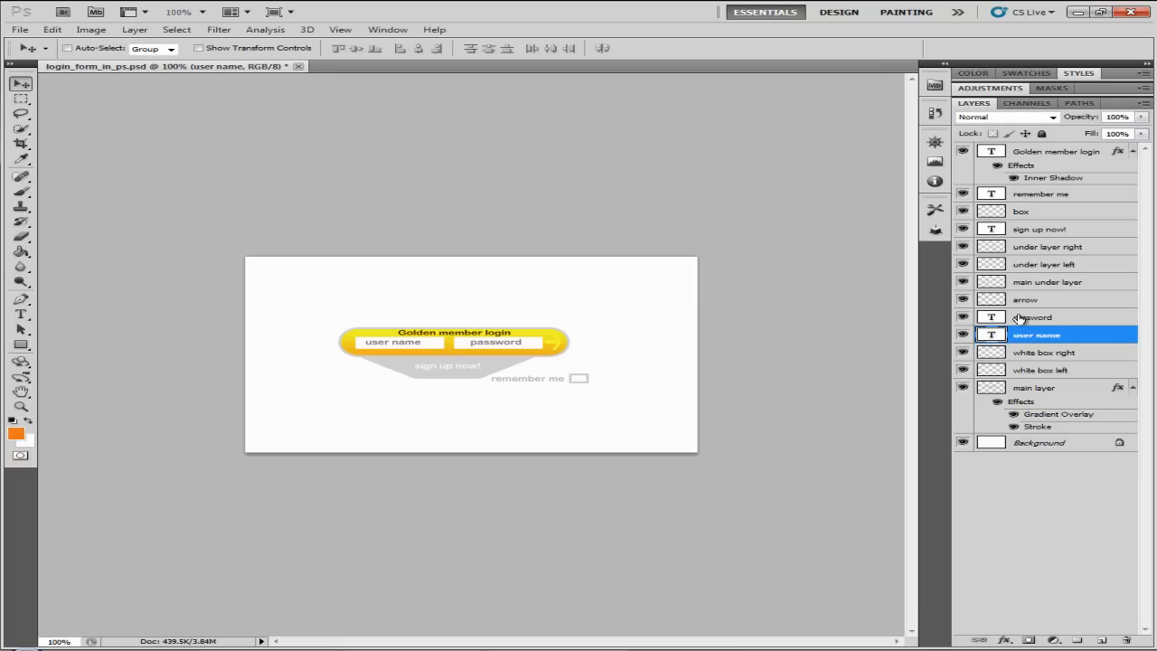
left_click(984, 320)
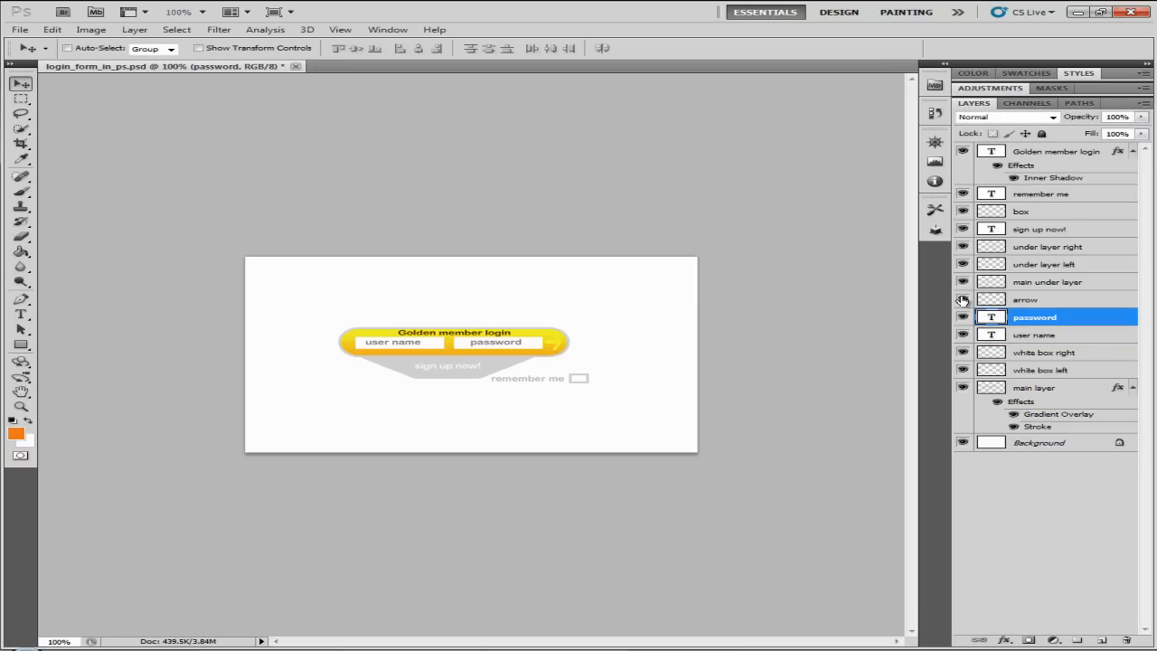
- Select the arrow layer and toggle its visibility to examine the arrow on the login bar
left_click(963, 300)
left_click(1030, 299)
left_click(963, 300)
left_click(963, 300)
left_click(963, 300)
left_click(963, 300)
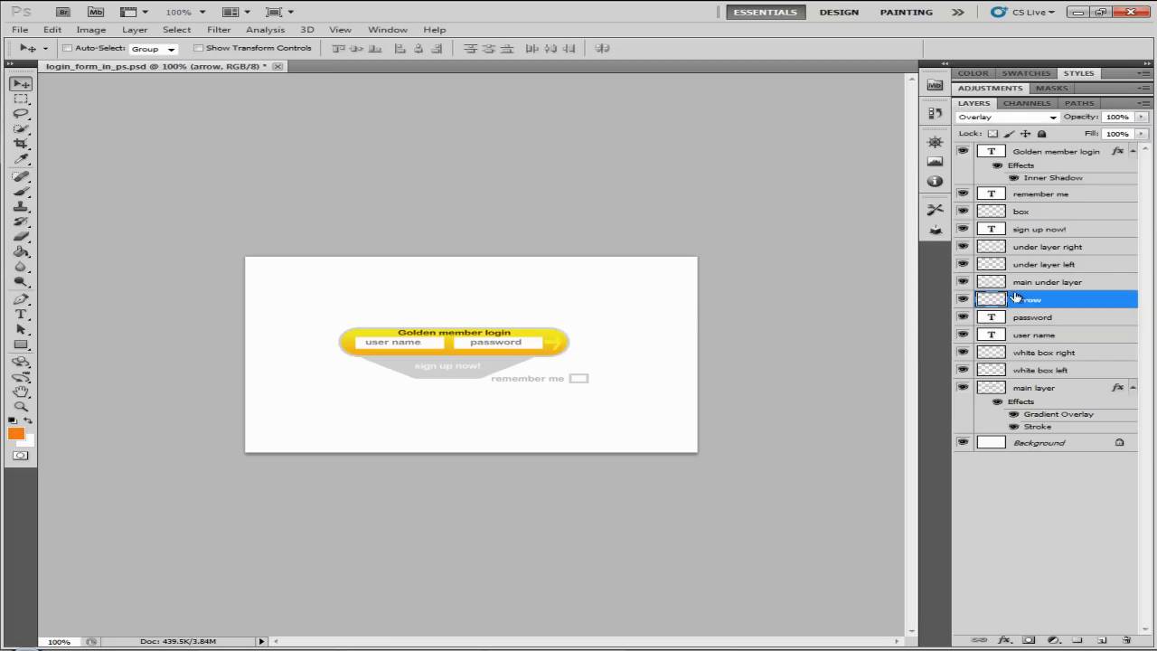
- Examine the main under layer, under layer left and under layer right by hiding and showing each
left_click(1040, 284)
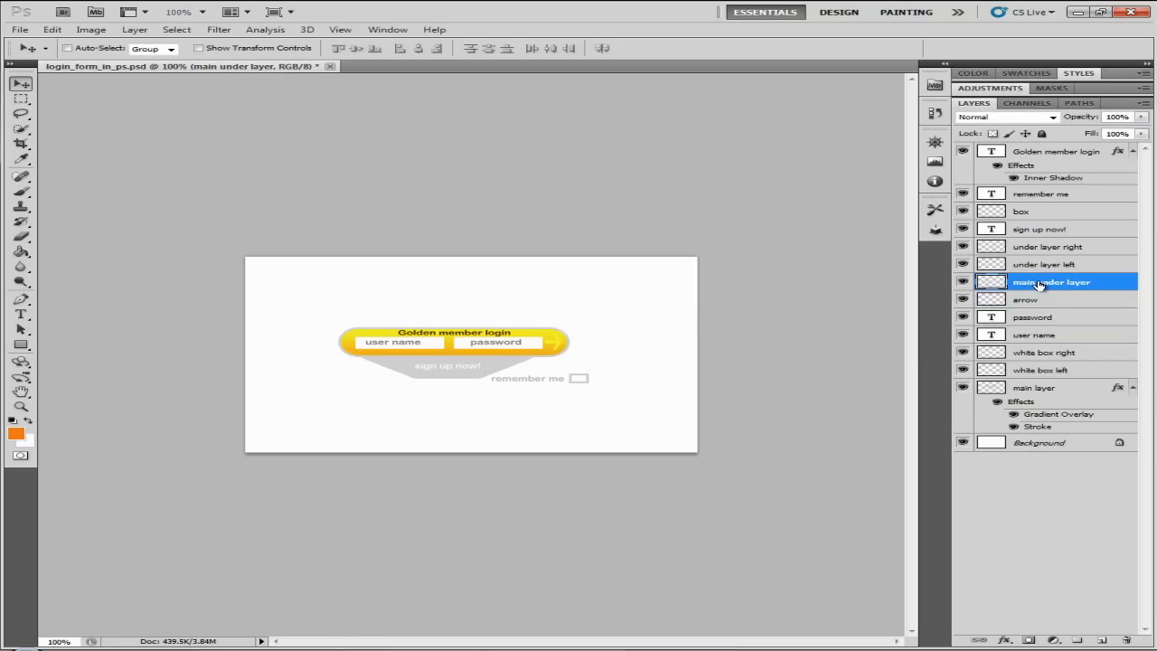
left_click(963, 283)
left_click(963, 283)
left_click(965, 265)
left_click(964, 265)
left_click(962, 247)
left_click(962, 247)
- Examine the sign up now!, box, remember me and Golden member login layers by toggling their visibility
left_click(963, 229)
left_click(964, 229)
left_click(963, 211)
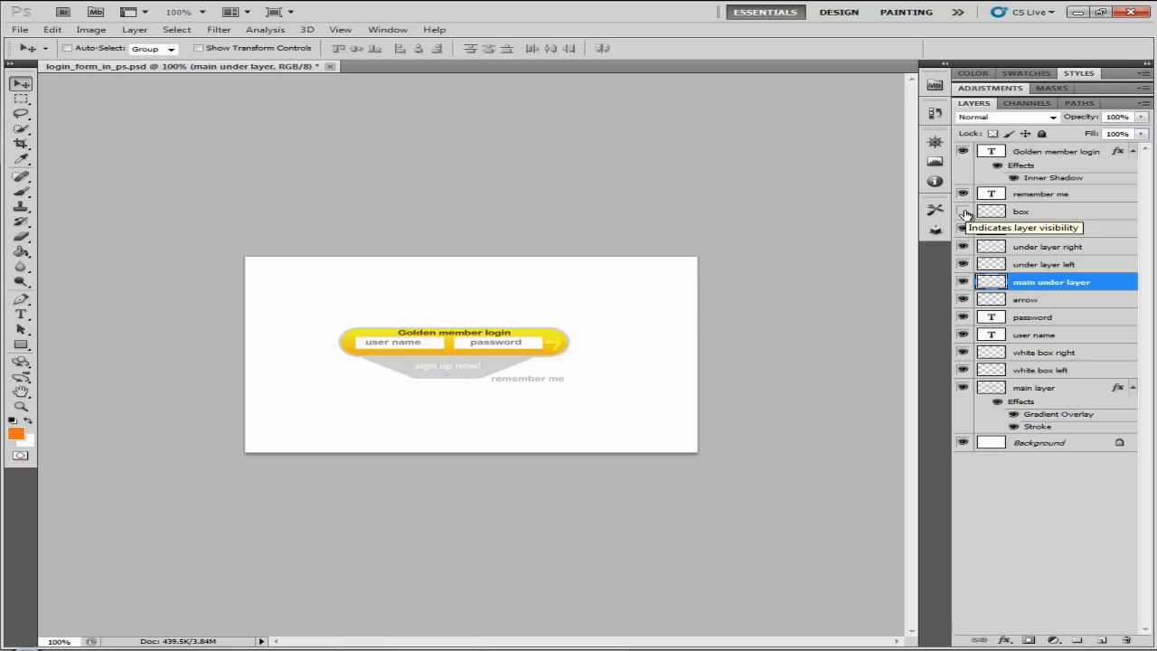
left_click(964, 195)
left_click(964, 195)
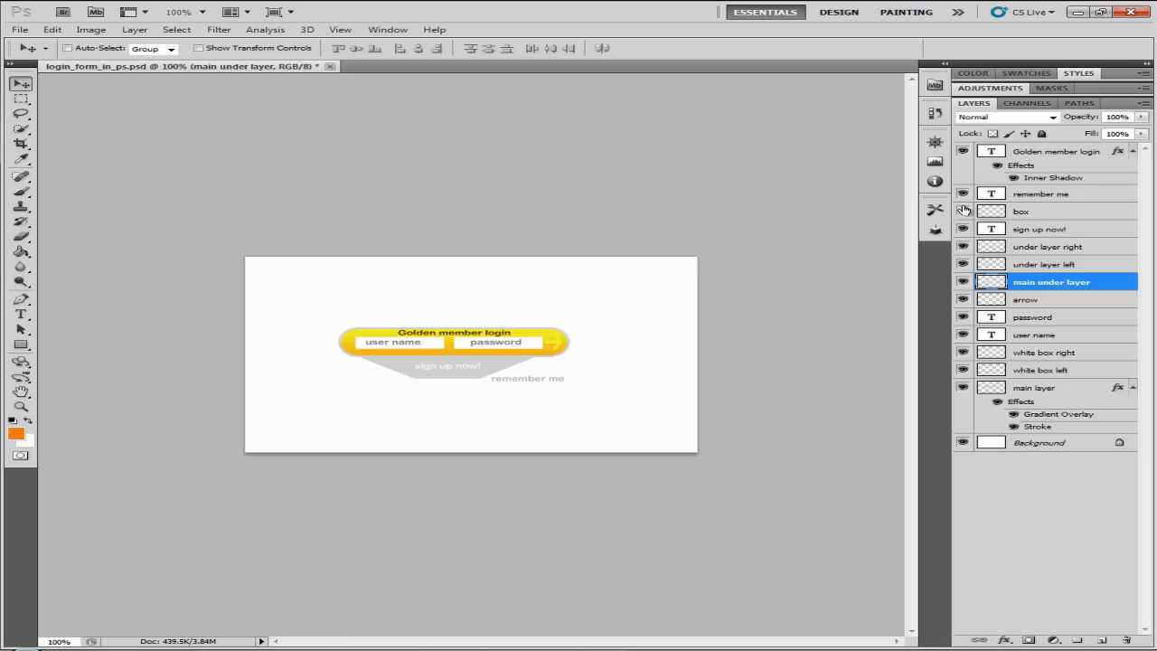
left_click(963, 152)
left_click(964, 151)
left_click(964, 152)
left_click(964, 152)
- Create a new 600 by 300 pixel document with a white background and convert its background into a regular layer
left_click(21, 32)
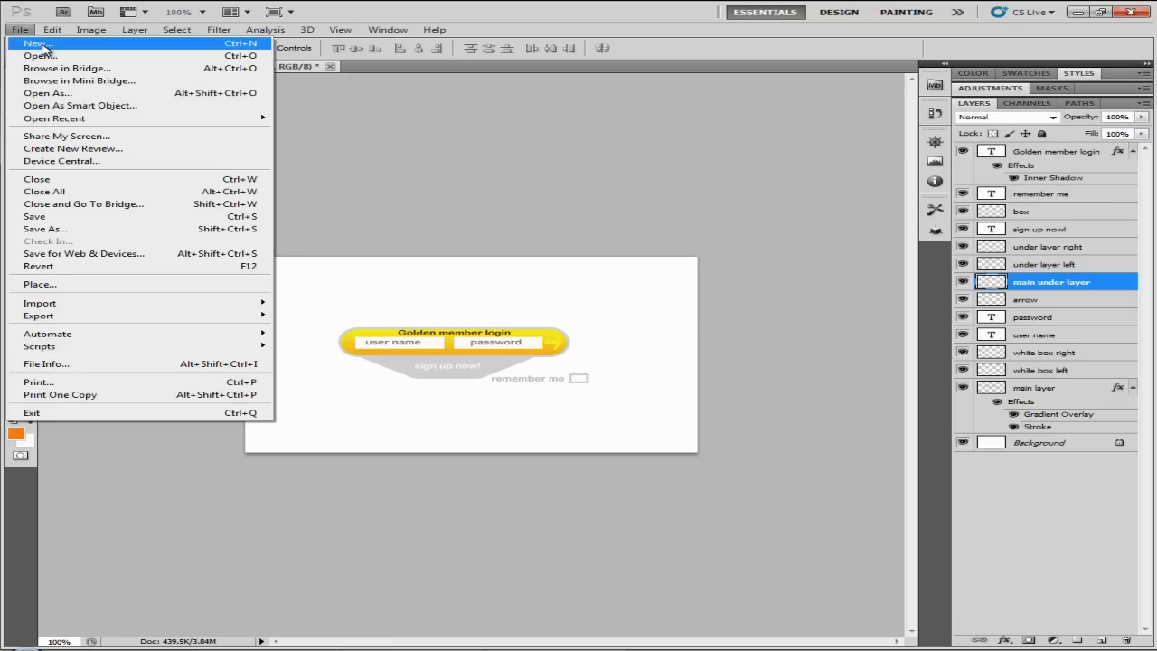
left_click(38, 43)
left_click(527, 227)
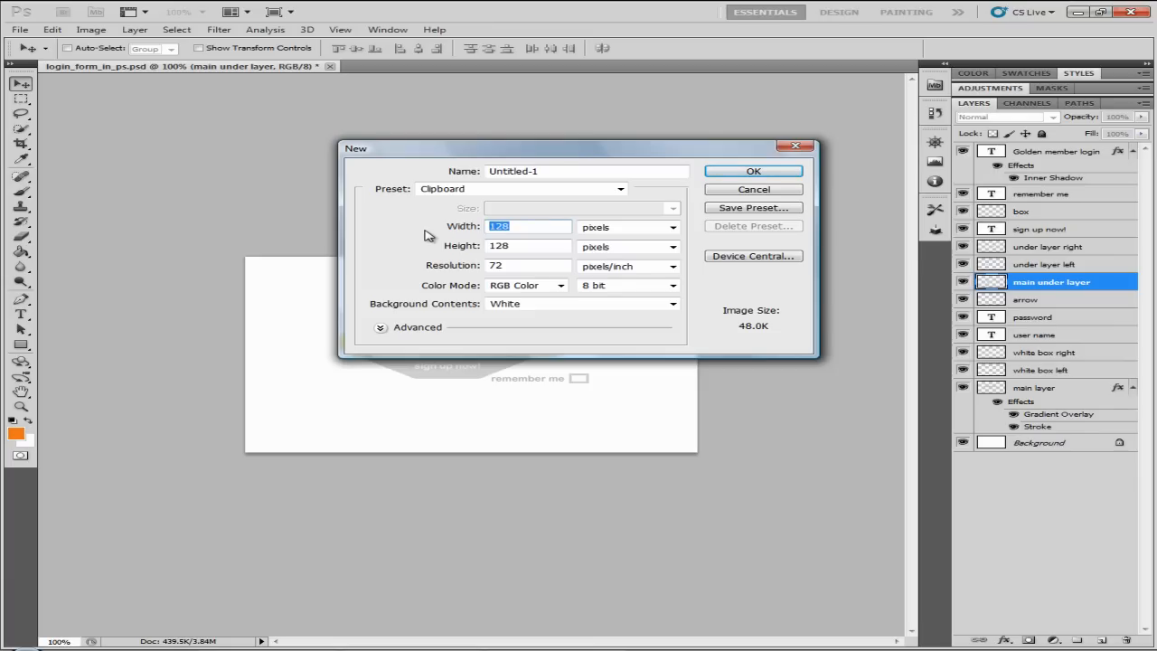
type("600")
key("Tab")
type("300")
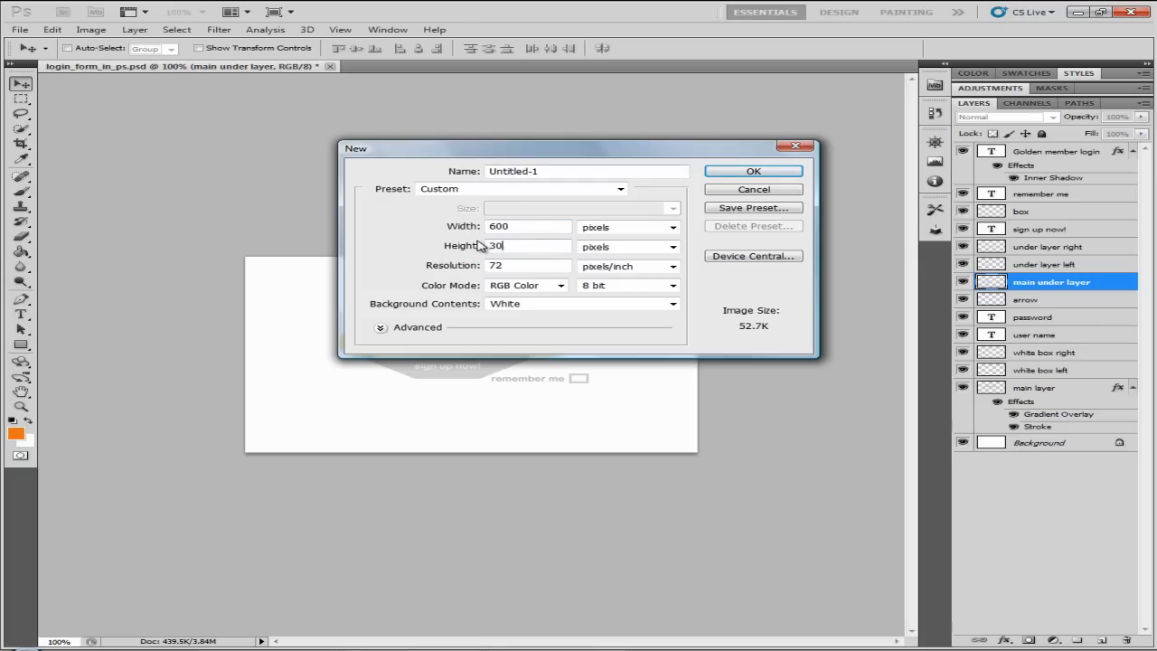
left_click(748, 173)
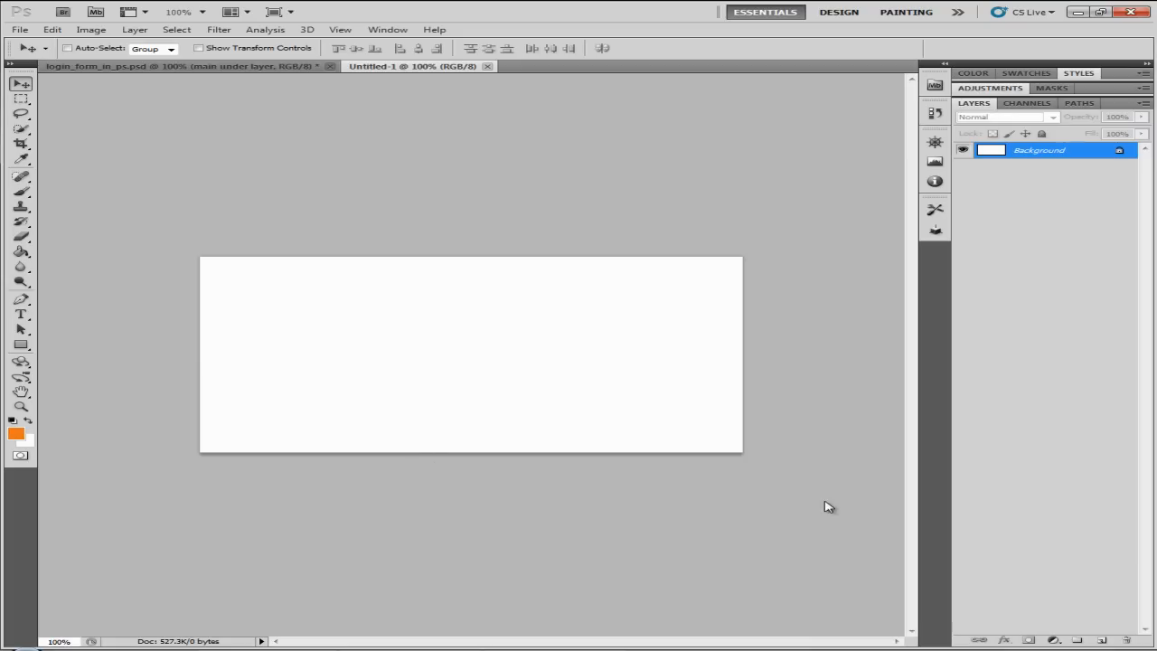
double_click(1110, 160)
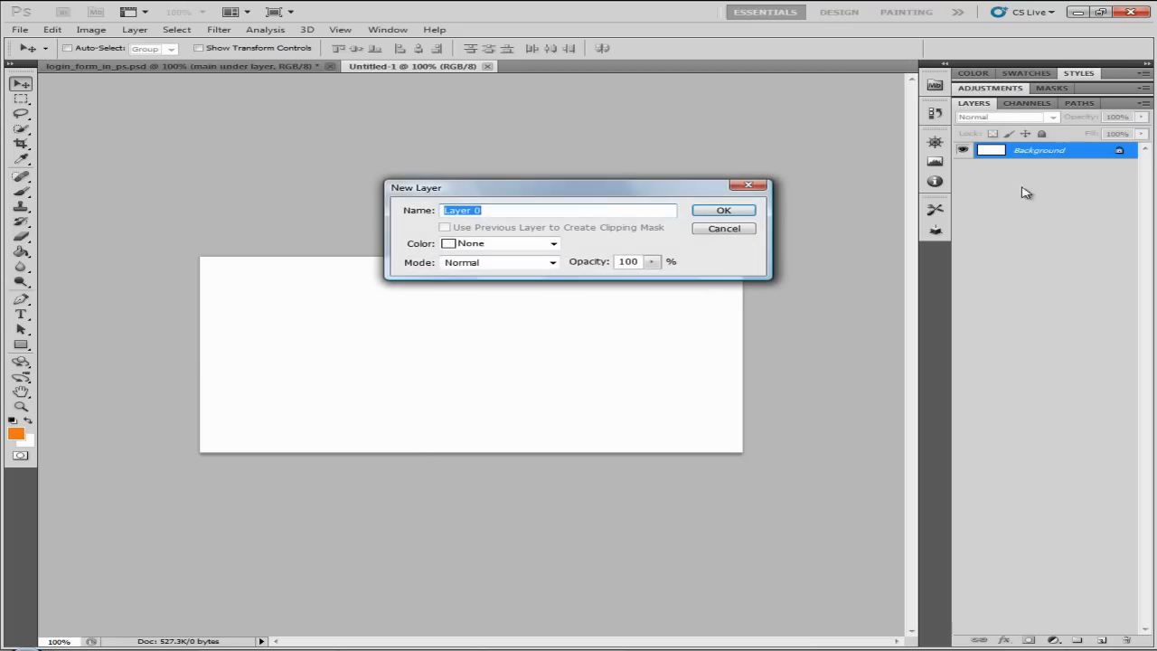
left_click(724, 213)
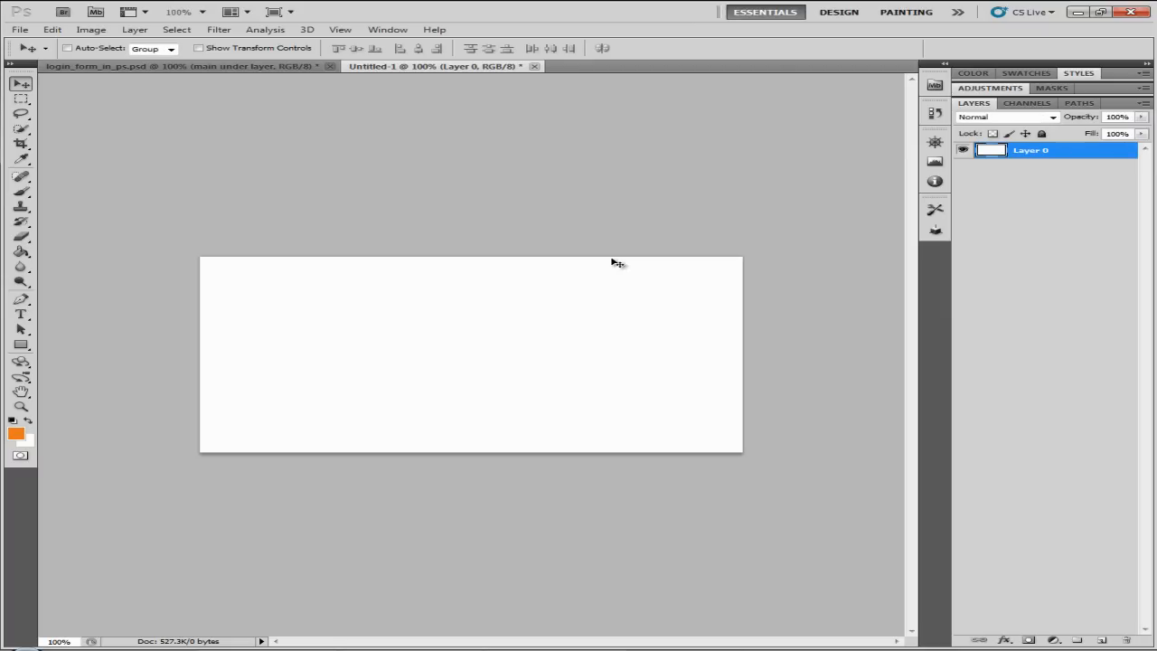
- Activate the Rectangle tool and switch its sizing option to Fixed Size
left_click(21, 344)
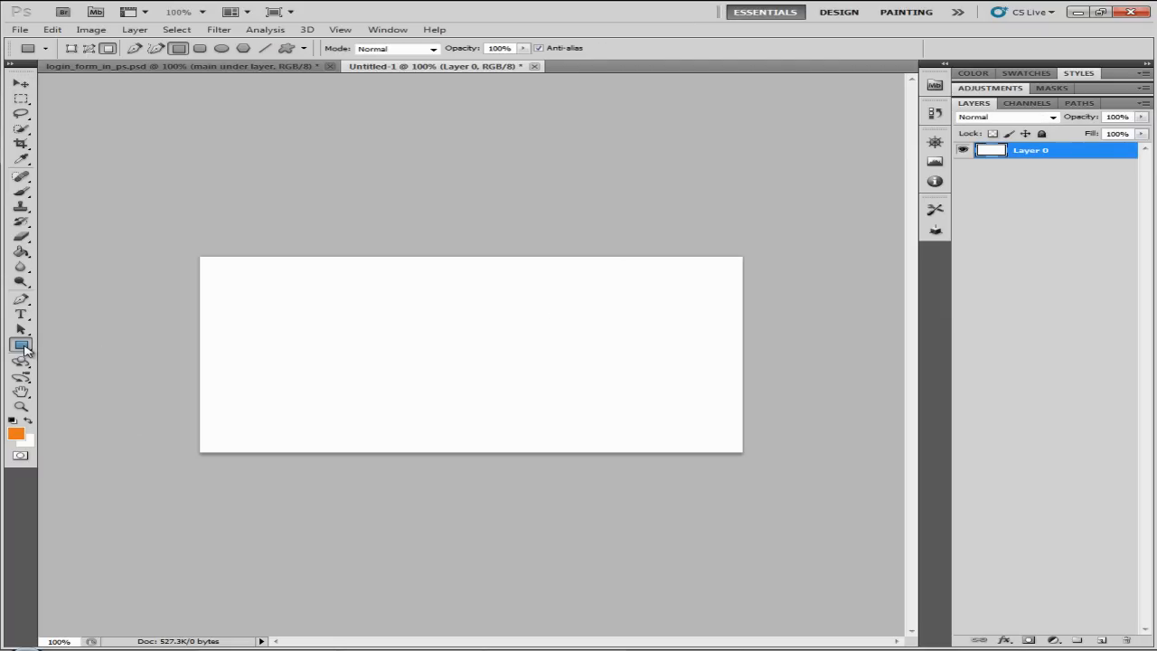
left_click(304, 49)
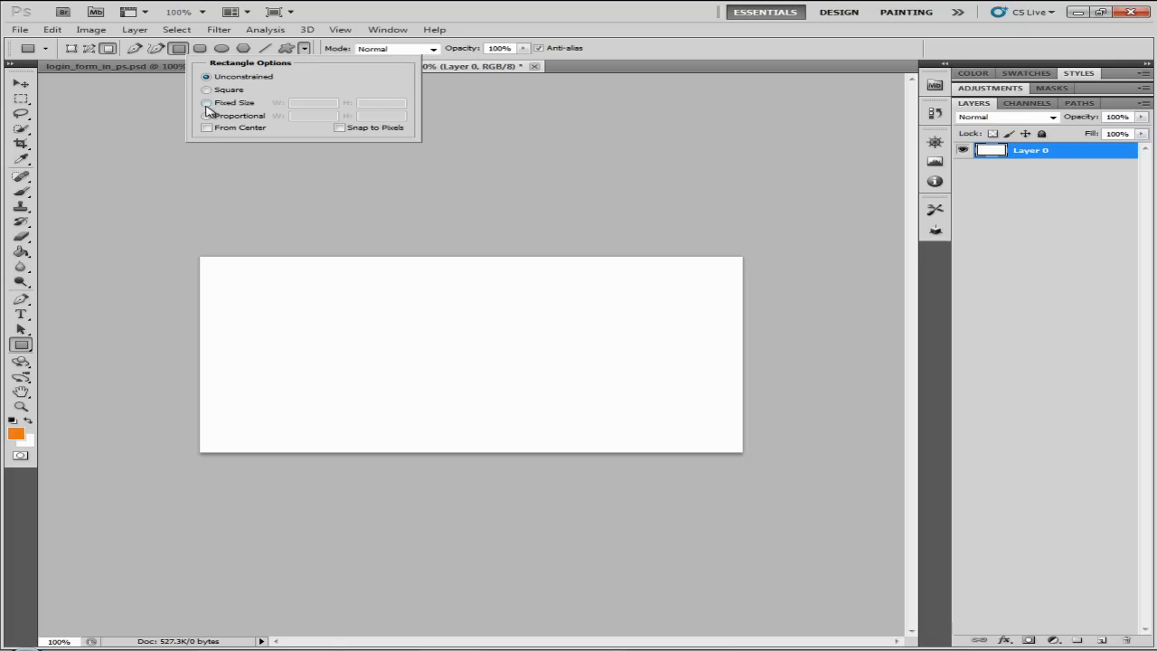
left_click(208, 106)
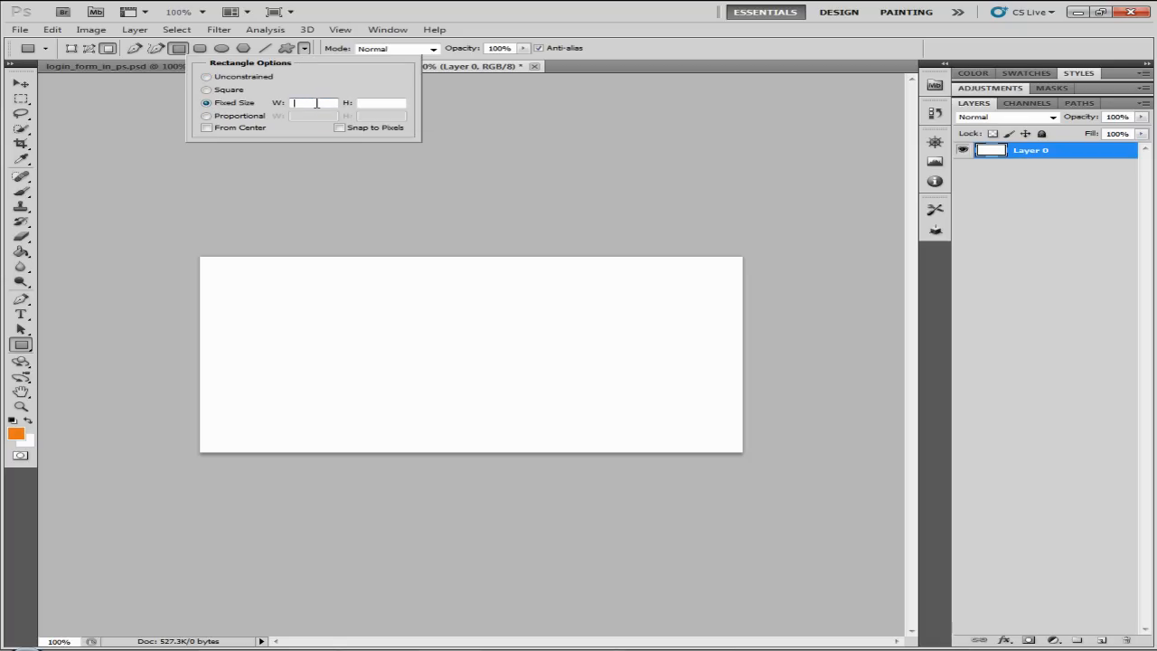
left_click(316, 103)
left_click(669, 649)
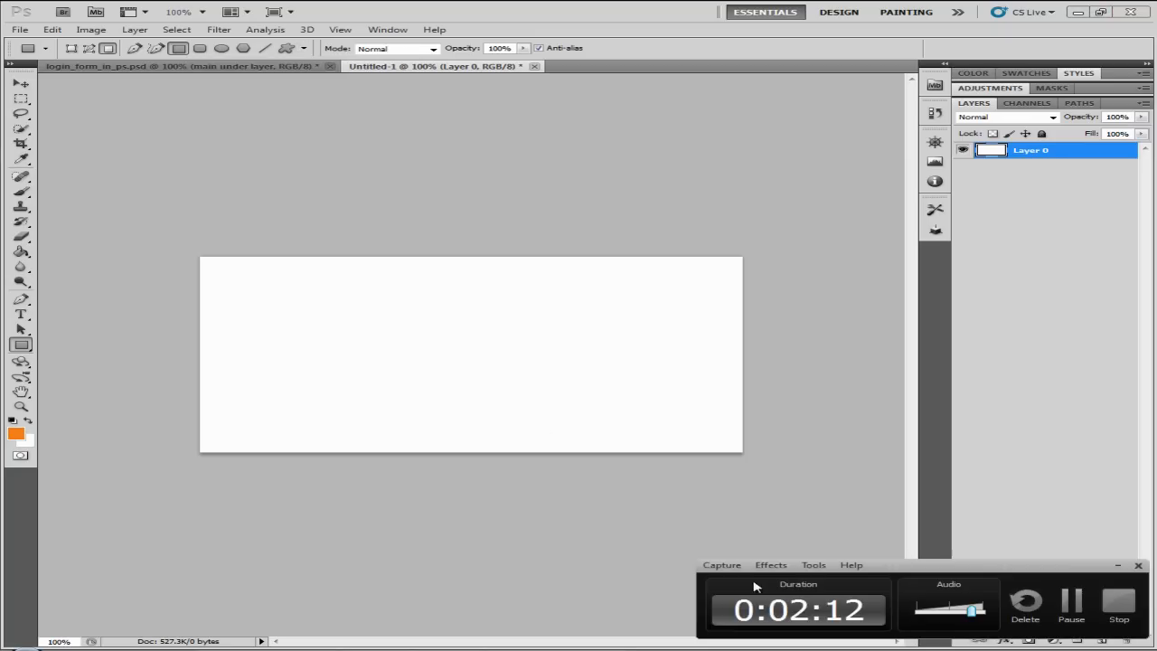
left_click(1073, 598)
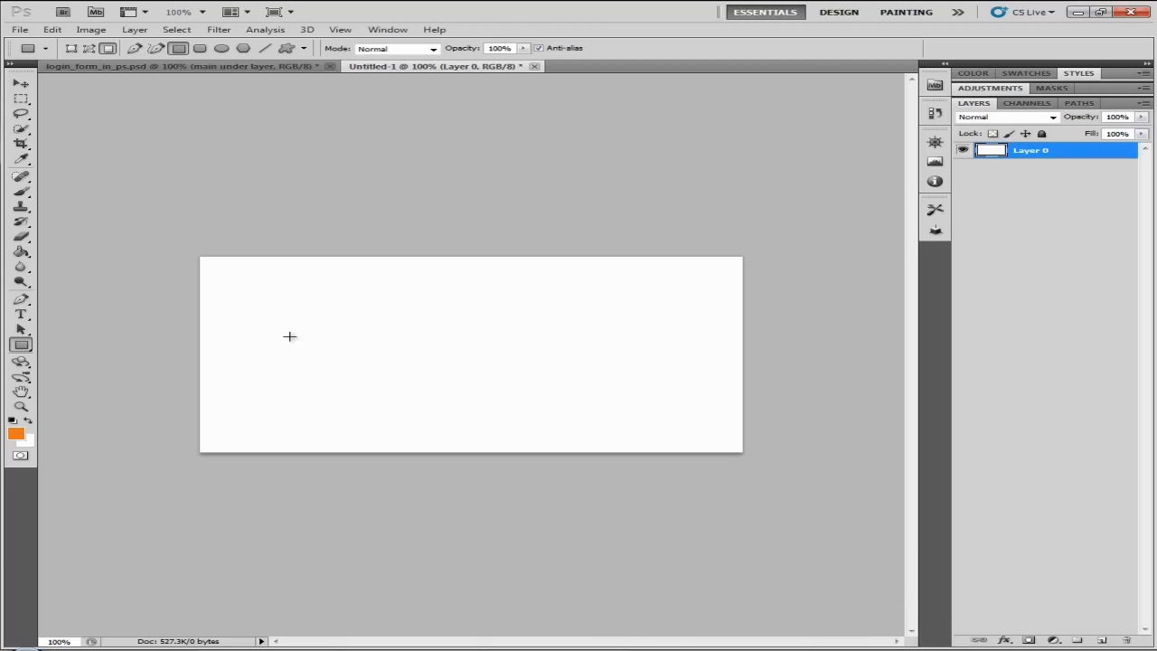
- Set the Rectangle tool's fixed size to 250 px wide and 40 px high
left_click(304, 48)
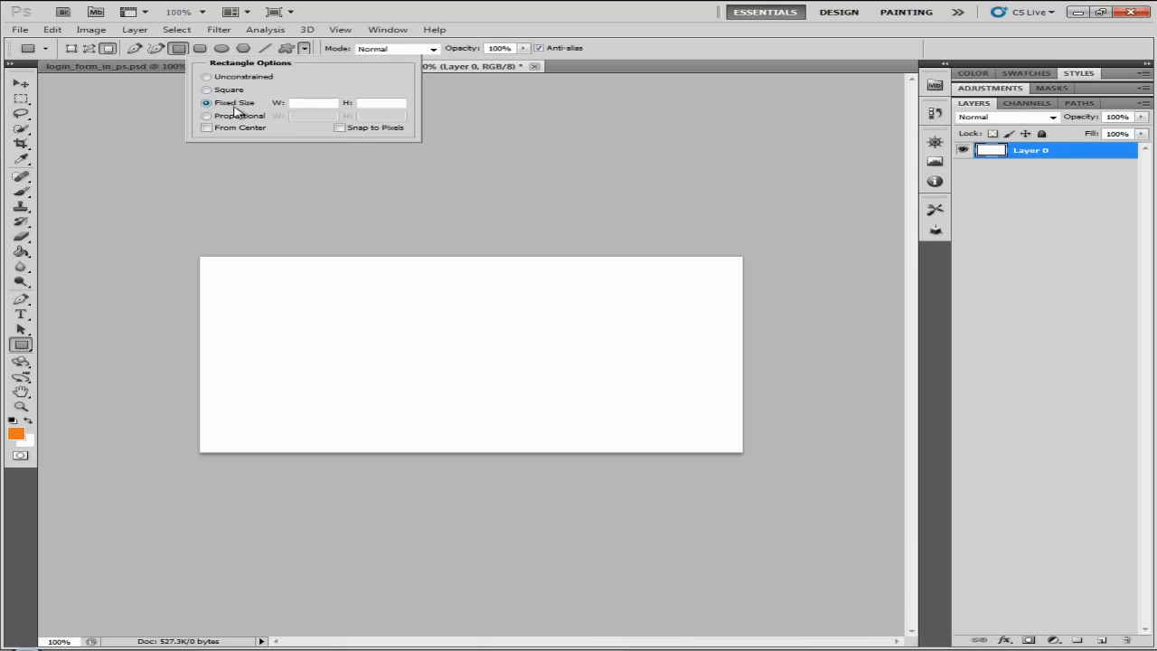
left_click(308, 104)
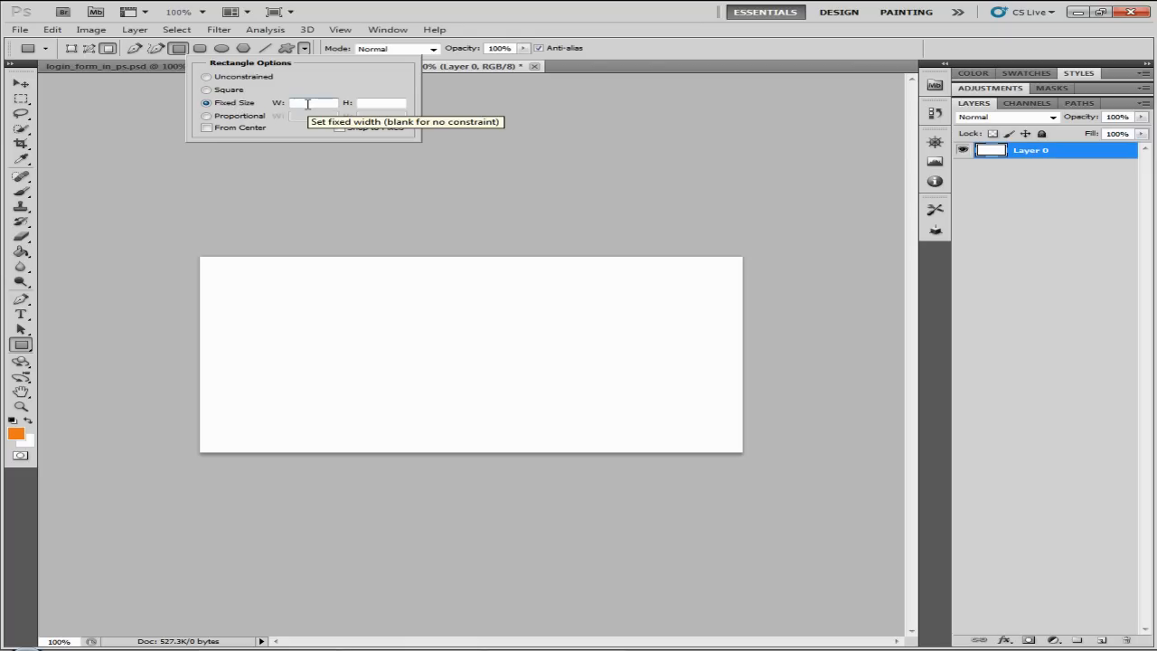
type("250")
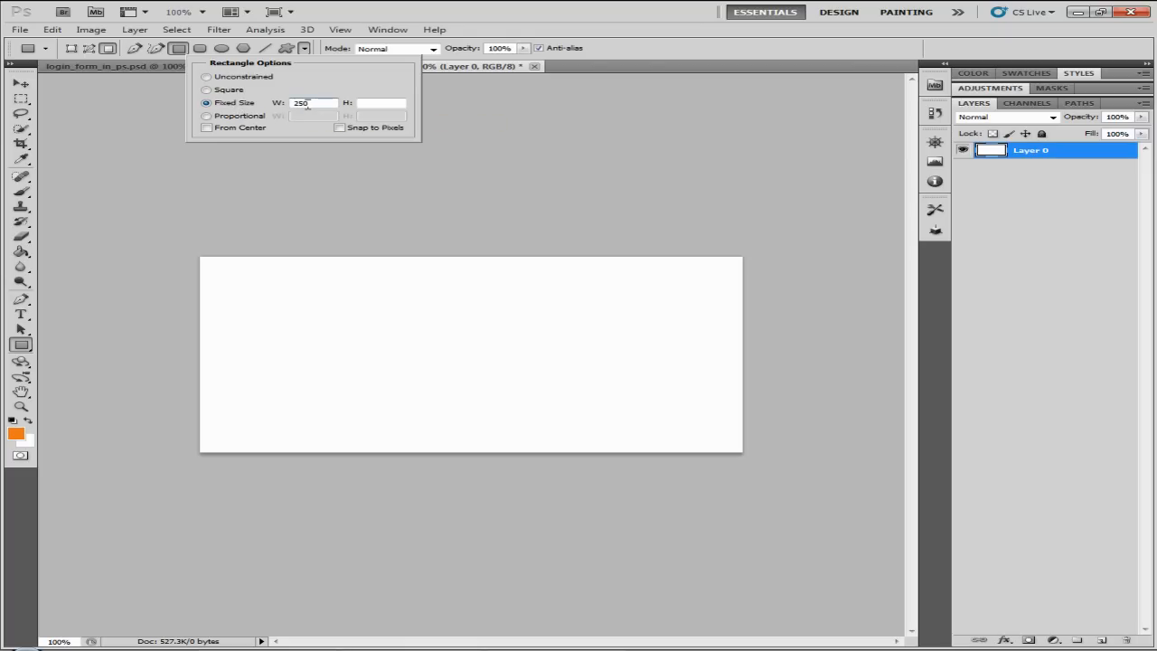
left_click(384, 104)
type("40")
left_click(305, 48)
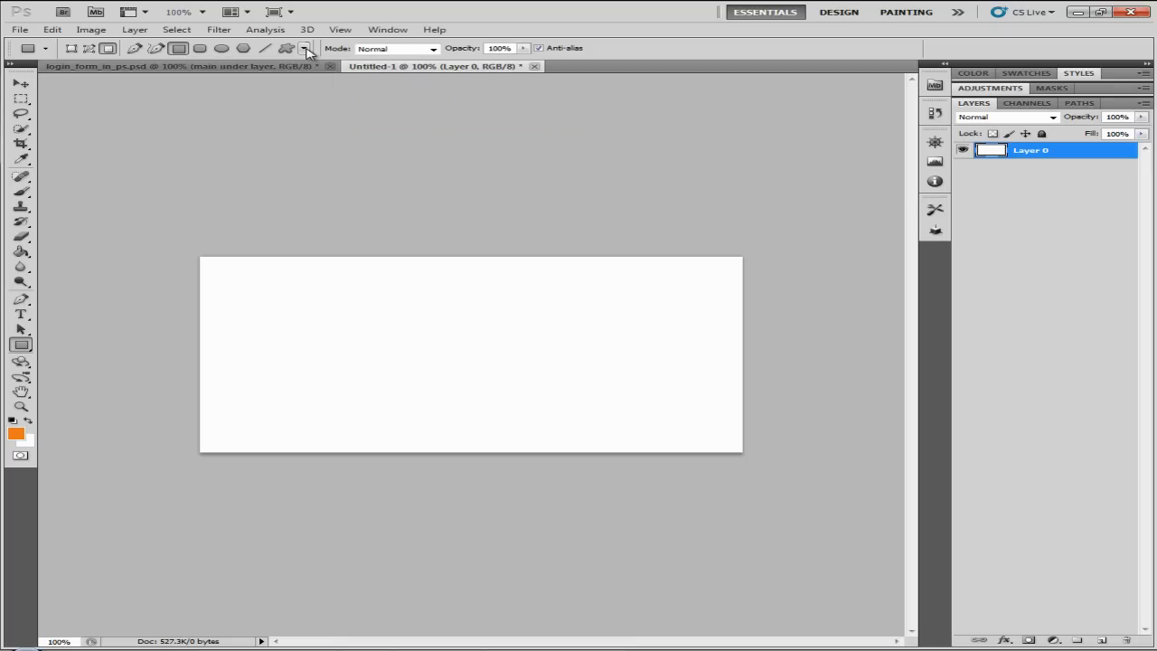
left_click(306, 49)
left_click(305, 48)
left_click(306, 49)
left_click(305, 49)
- Switch to the Rounded Rectangle tool with a 30 px radius, and undo a trial orange shape drawn on Layer 0
left_click(200, 50)
left_click(184, 50)
left_click(205, 50)
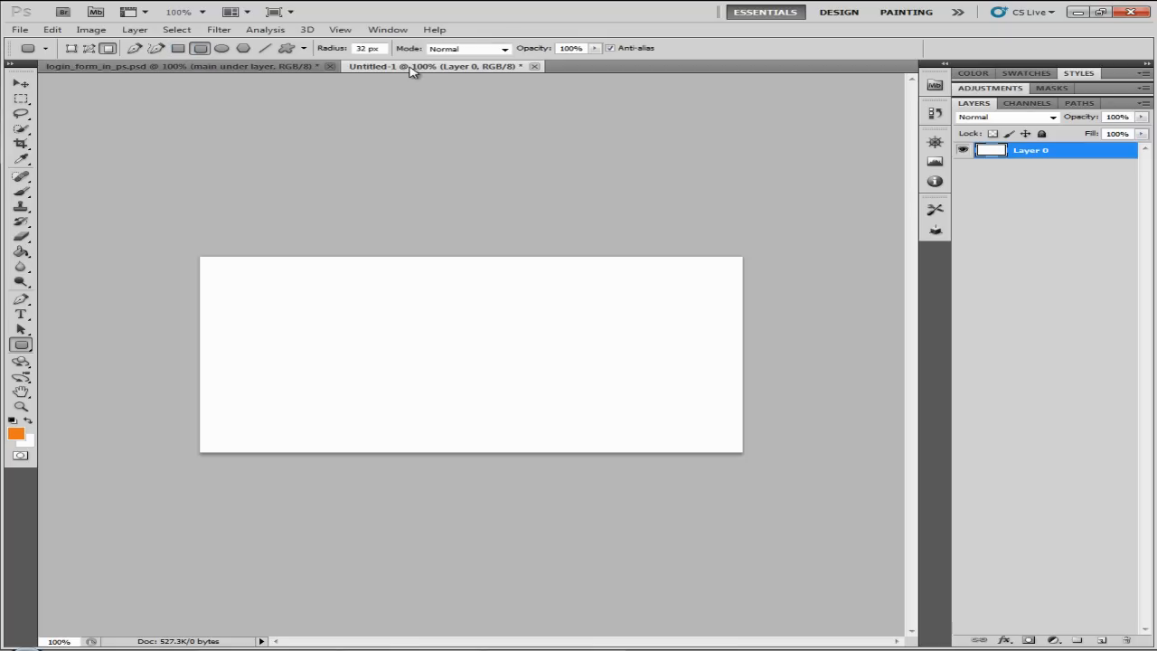
double_click(366, 49)
left_click_drag(372, 310, 561, 340)
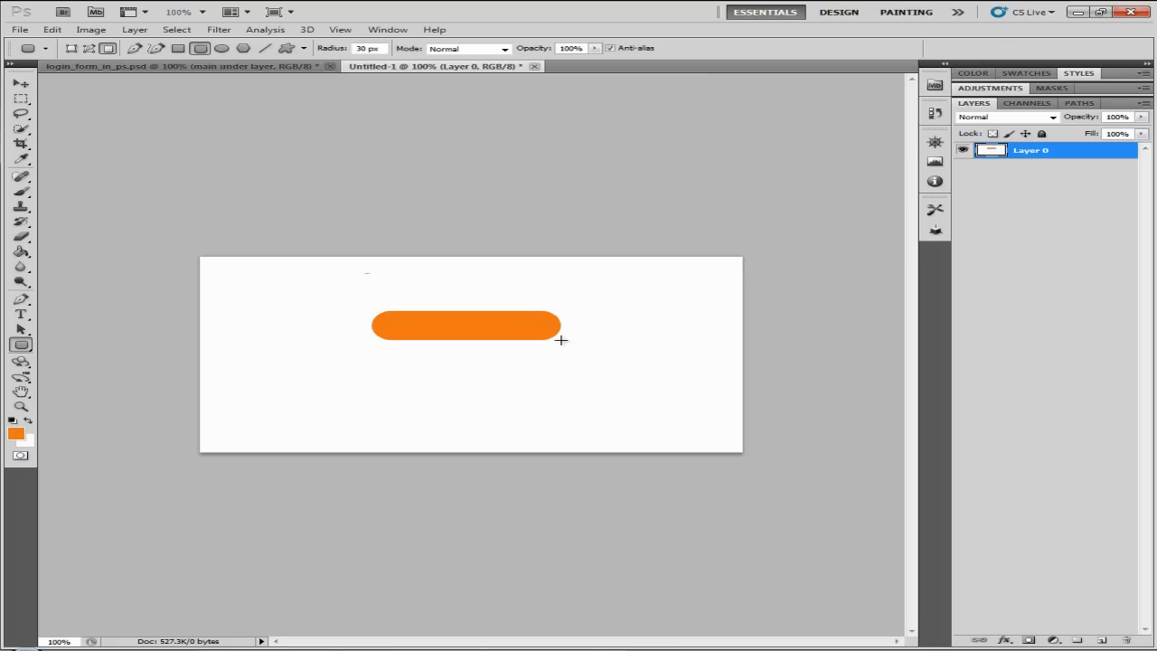
key("ctrl+z")
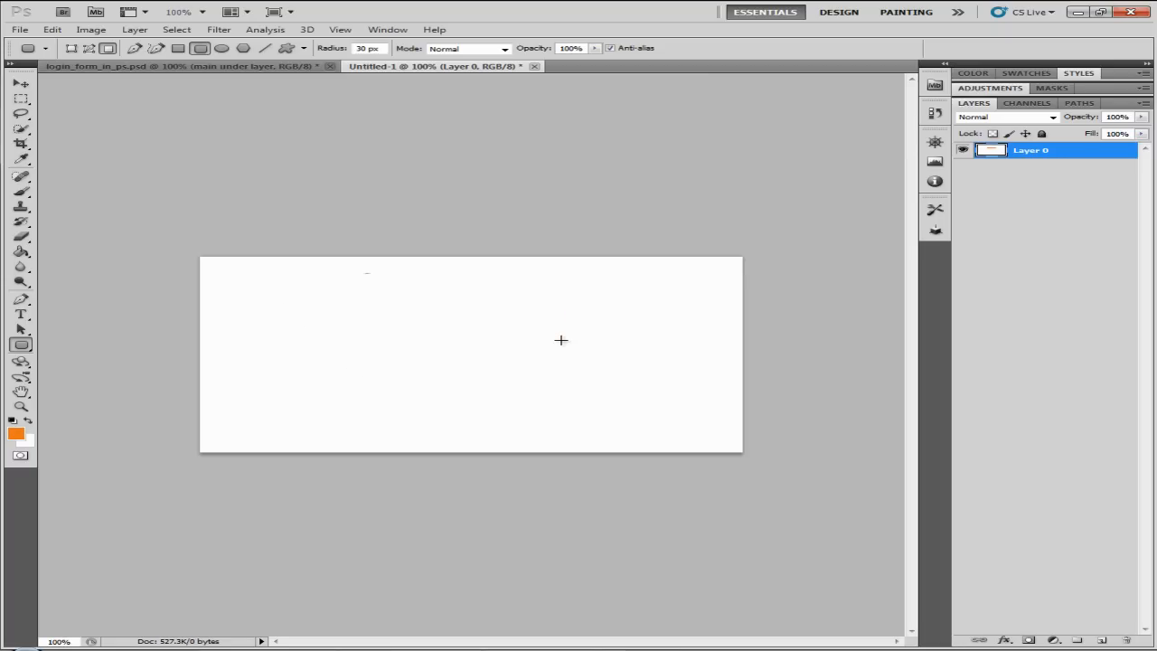
- Add a new layer and set the Rounded Rectangle tool to a fixed size of 250 by 40 px
left_click(1102, 640)
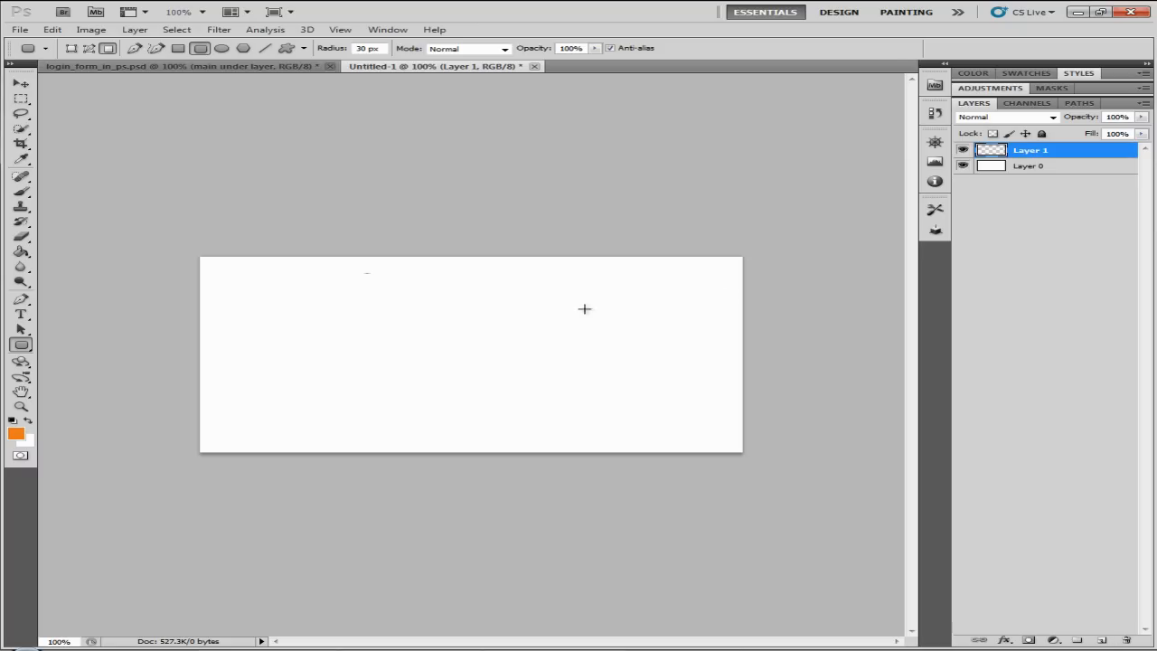
left_click(304, 48)
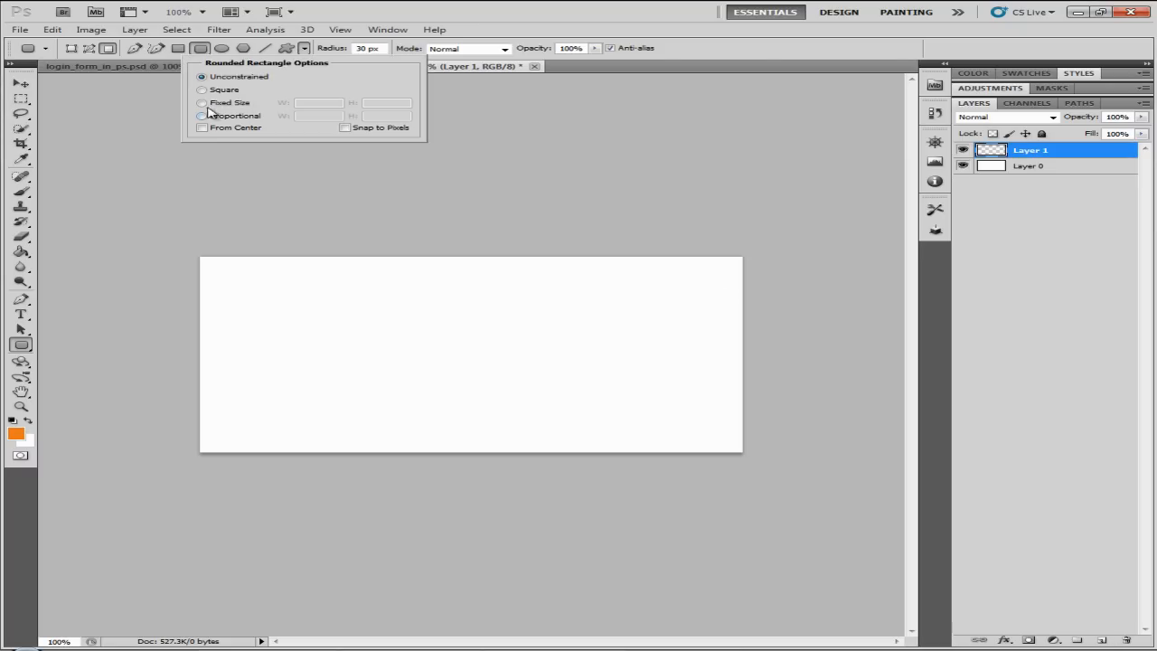
left_click(224, 105)
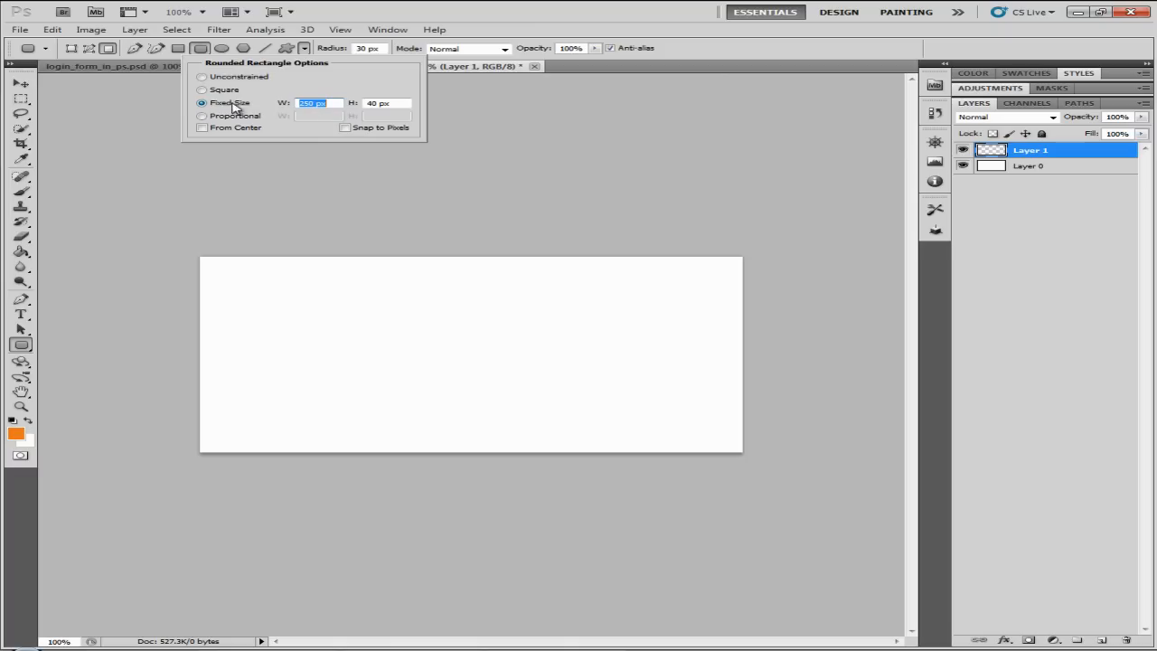
left_click(304, 49)
left_click(304, 49)
left_click(304, 49)
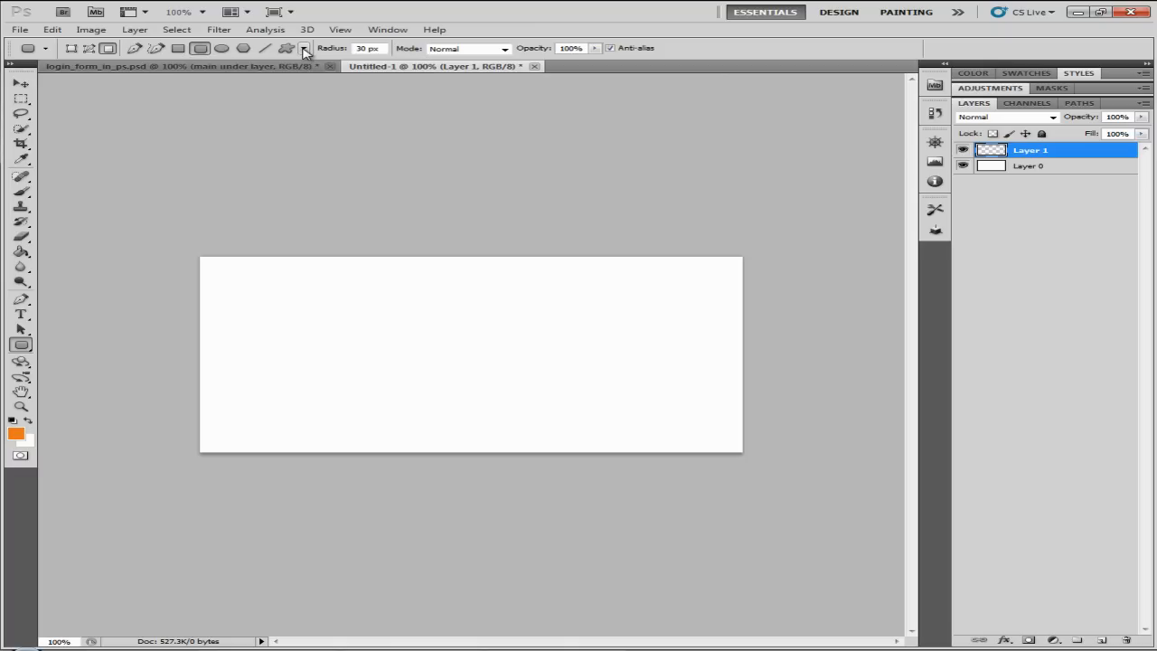
- Place the 250 by 40 px orange rounded rectangle near the middle of the canvas on Layer 1
left_click_drag(374, 318, 347, 320)
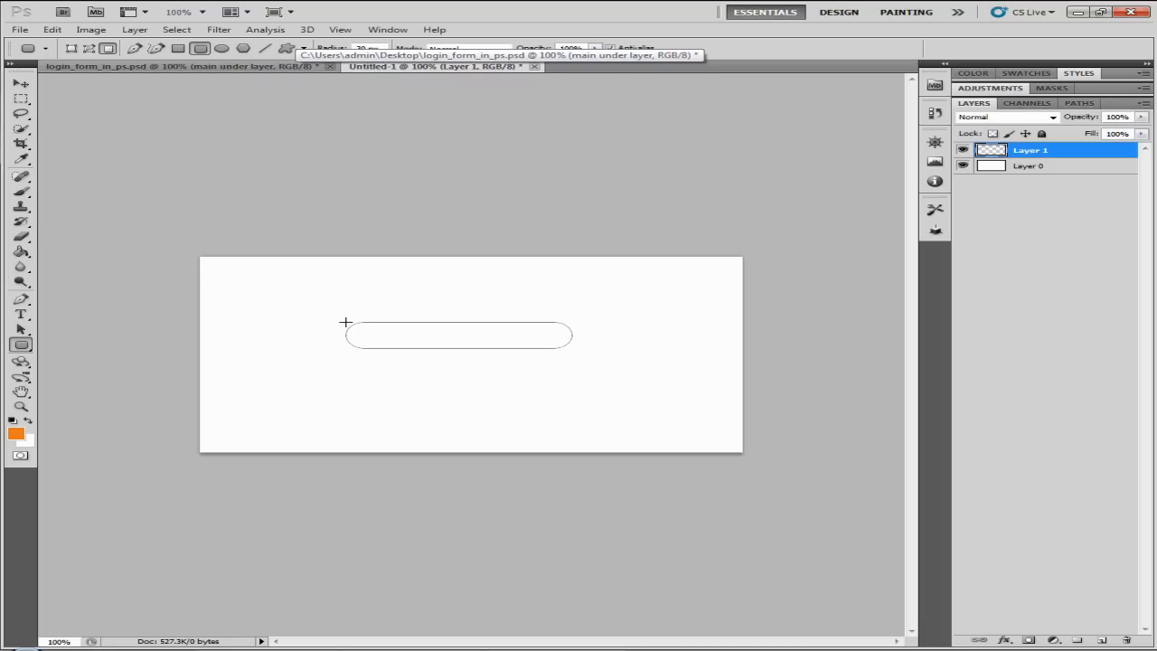
left_click_drag(345, 322, 335, 321)
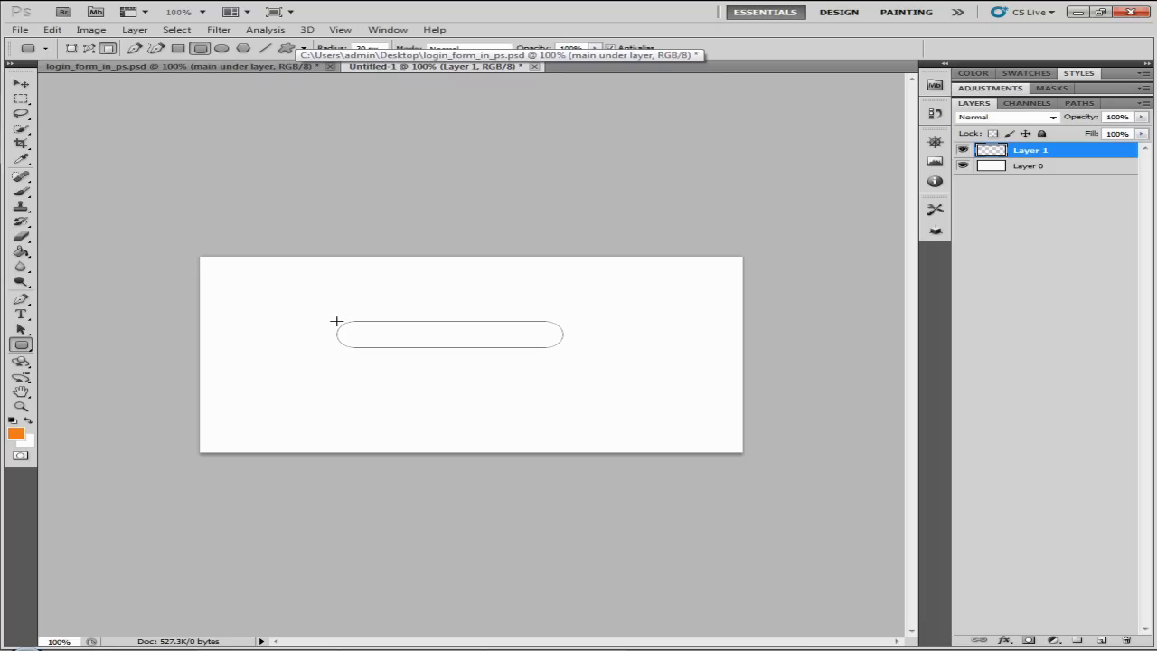
left_click_drag(337, 321, 336, 321)
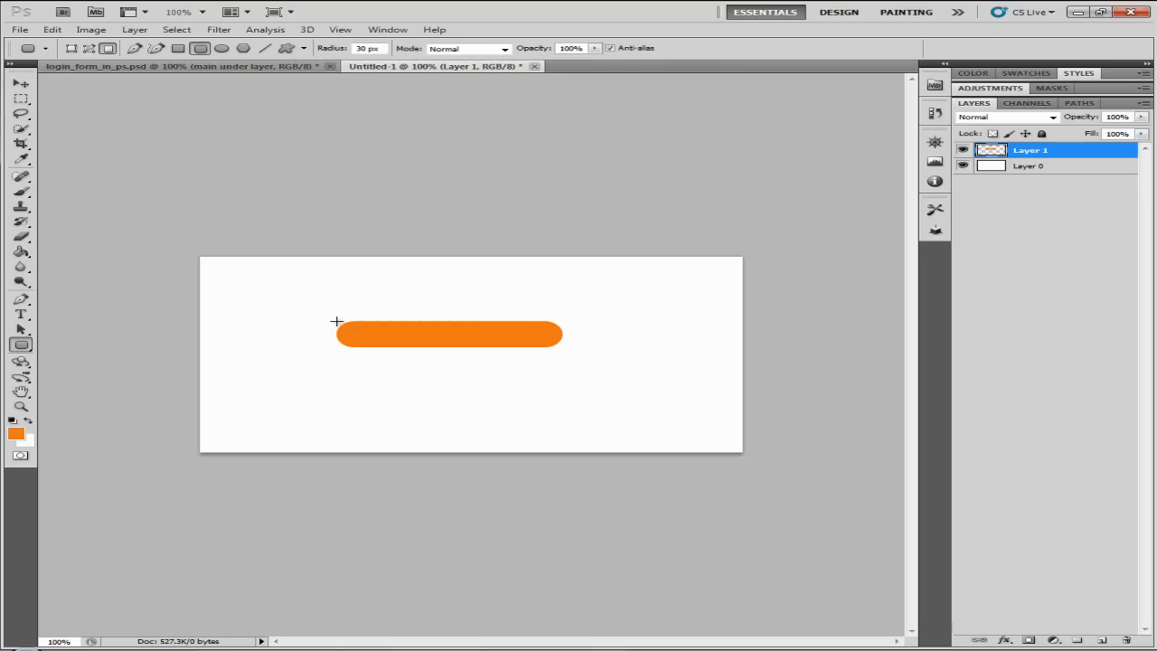
left_click(304, 48)
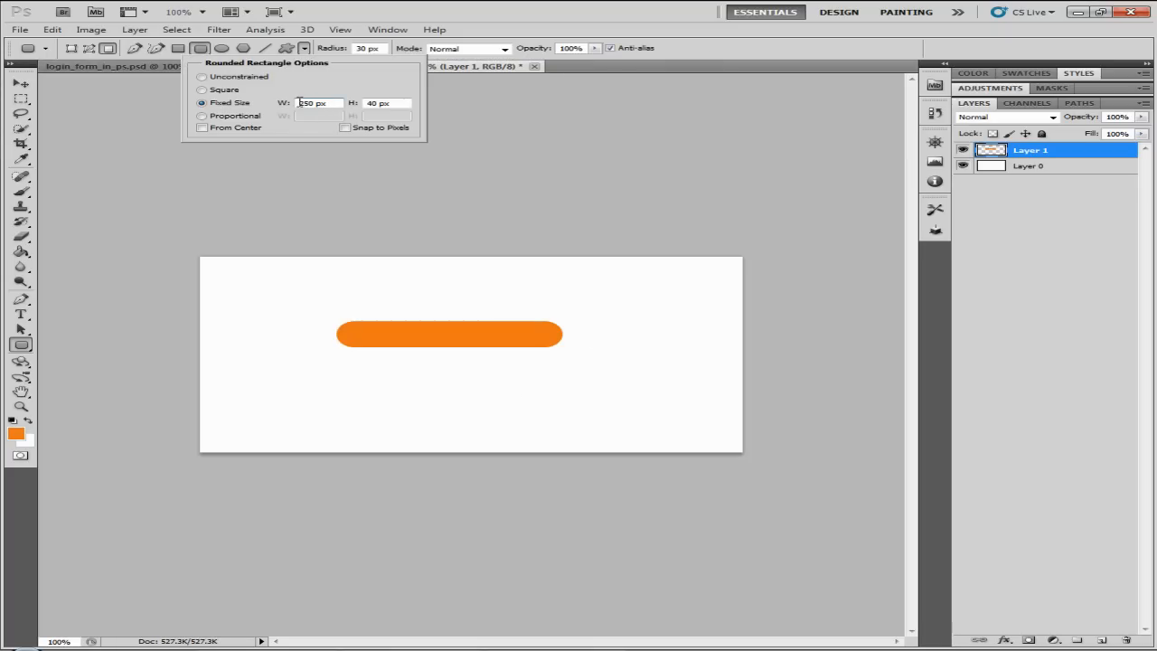
left_click(396, 105)
left_click(303, 48)
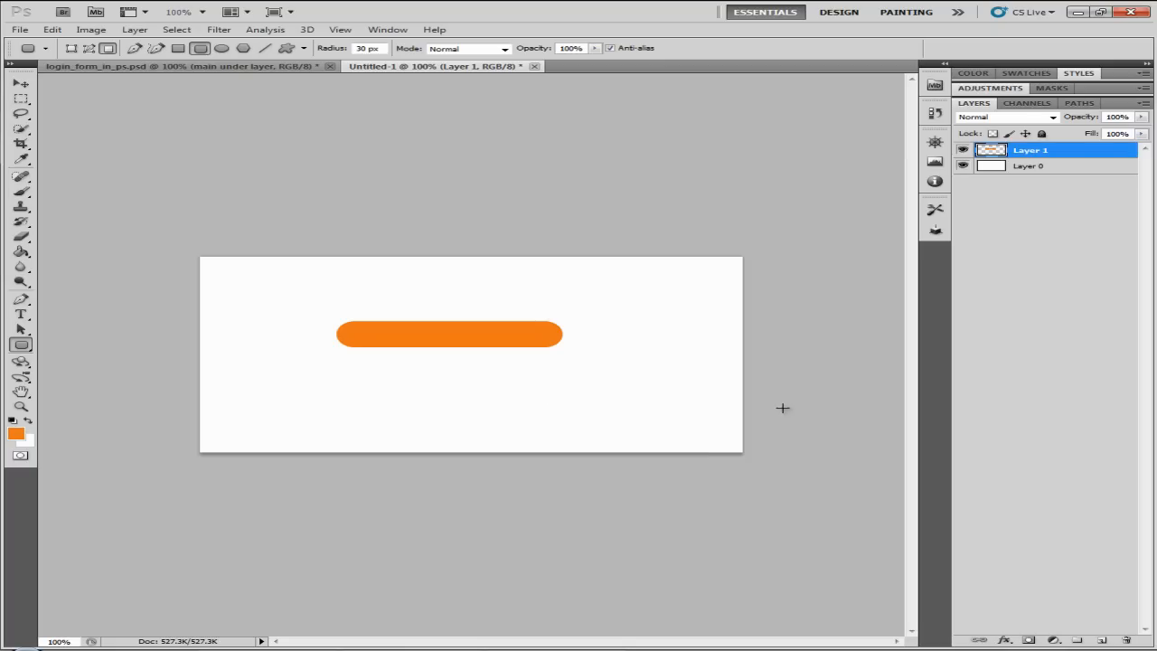
- Open the layer style settings of Layer 1 and add a Gradient Overlay to the orange rounded bar
double_click(1115, 157)
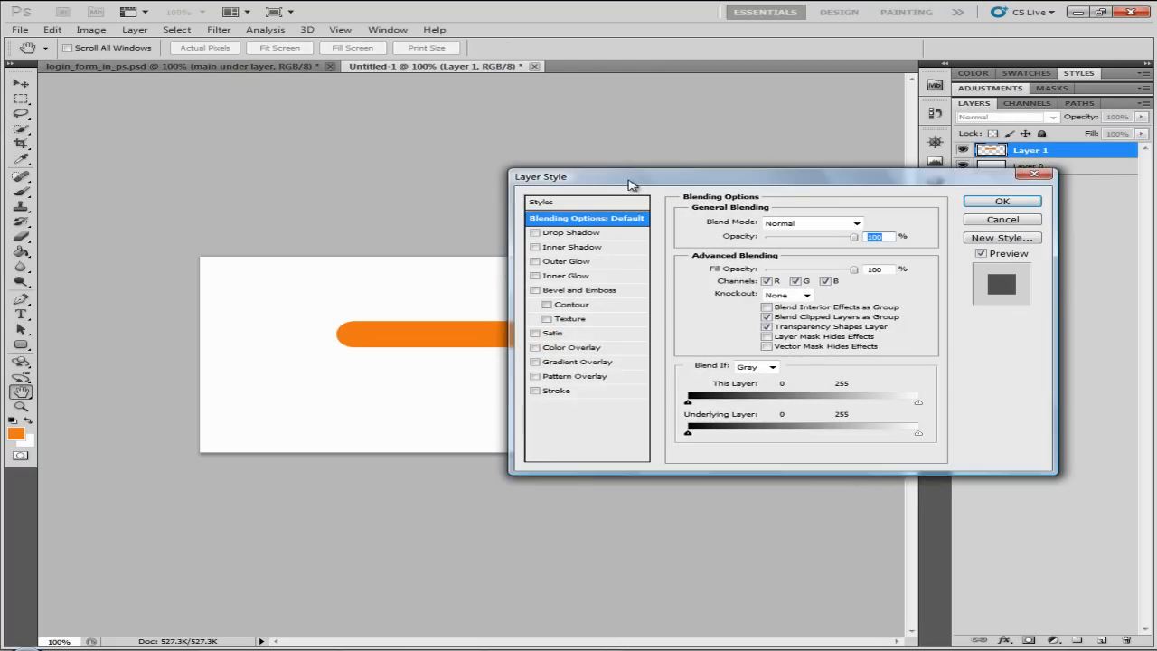
left_click_drag(630, 185, 741, 175)
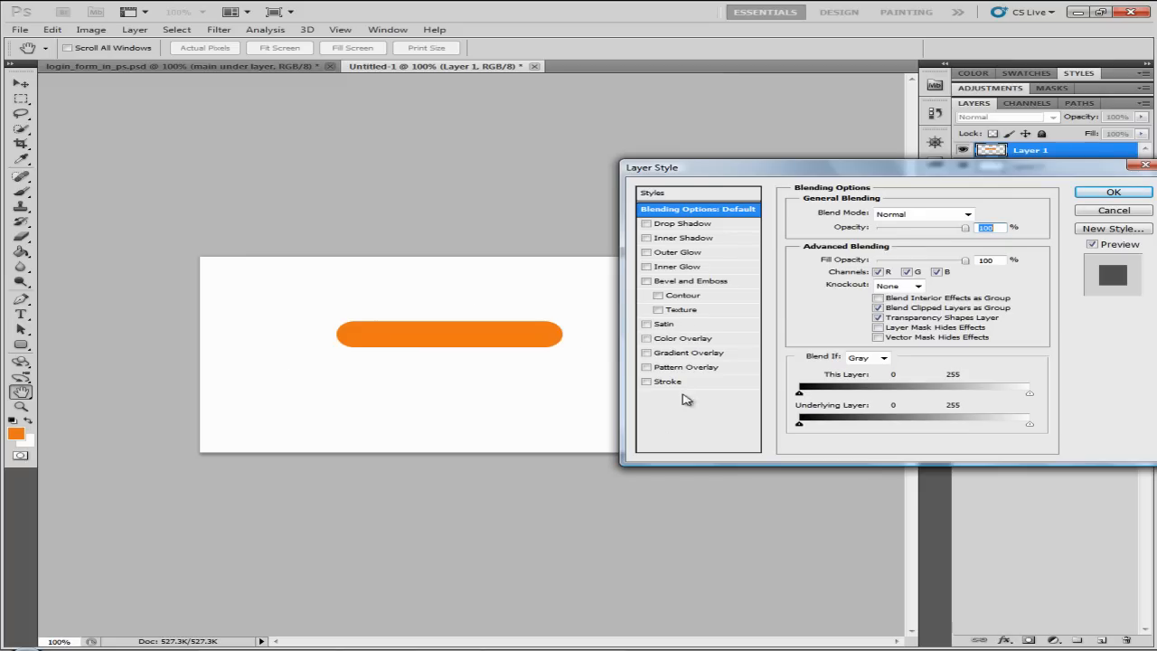
left_click(646, 353)
left_click(682, 355)
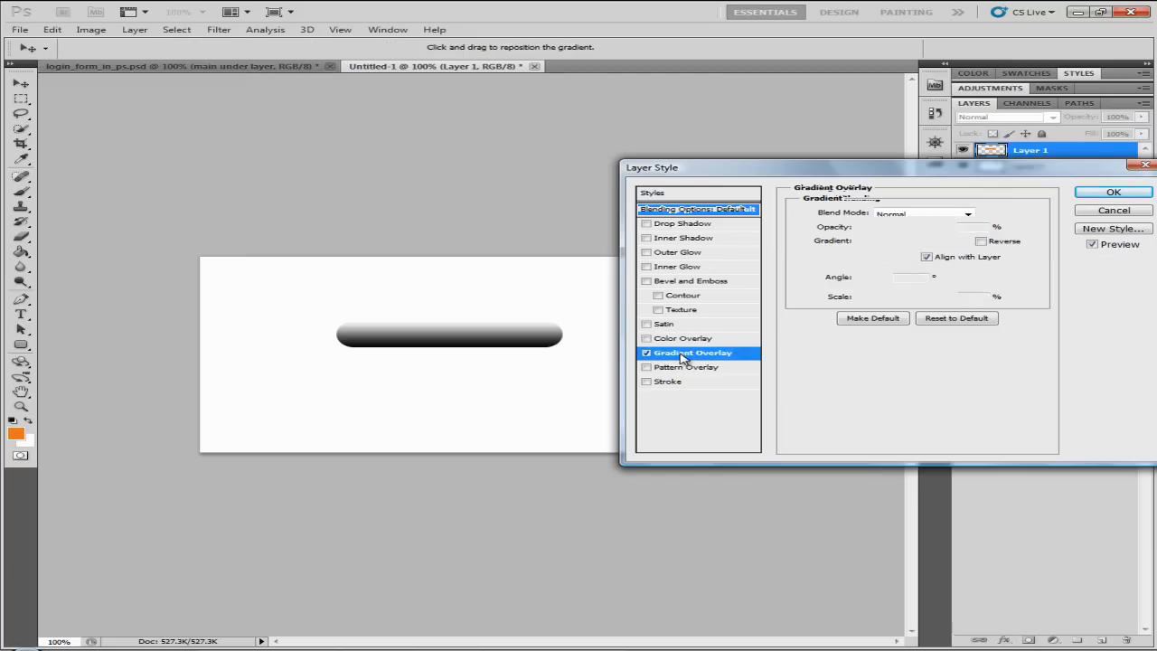
- Edit the overlay gradient and set its starting colour stop to a medium green, about #6ed90e
left_click(911, 243)
double_click(657, 373)
left_click_drag(776, 406, 774, 458)
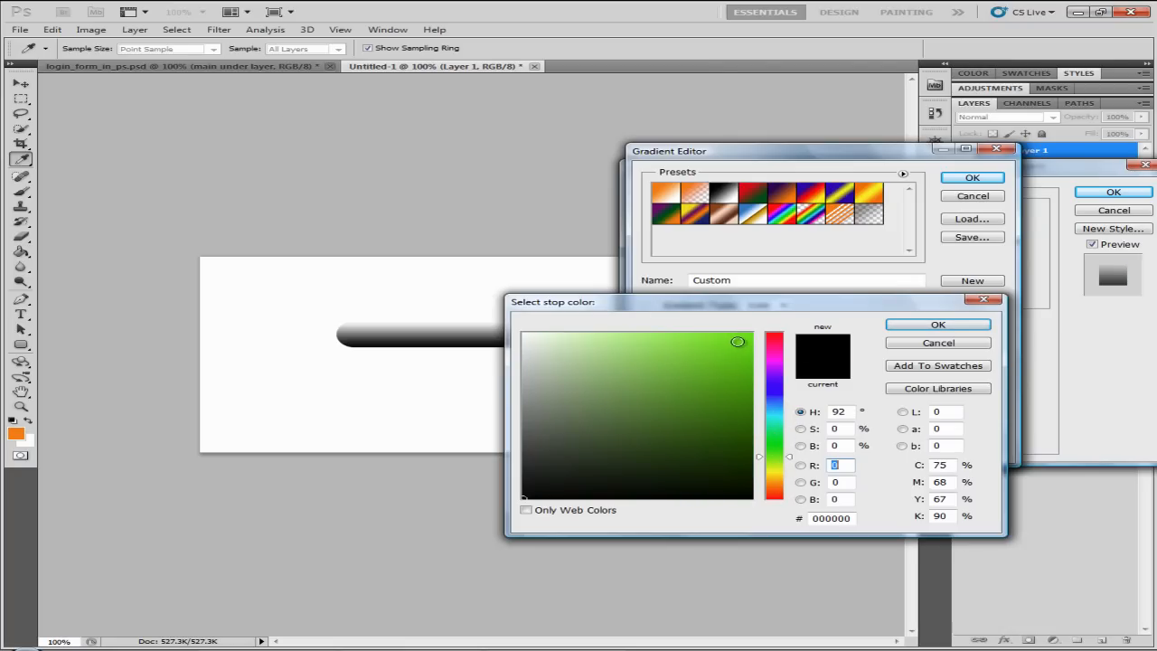
left_click(736, 341)
left_click(948, 327)
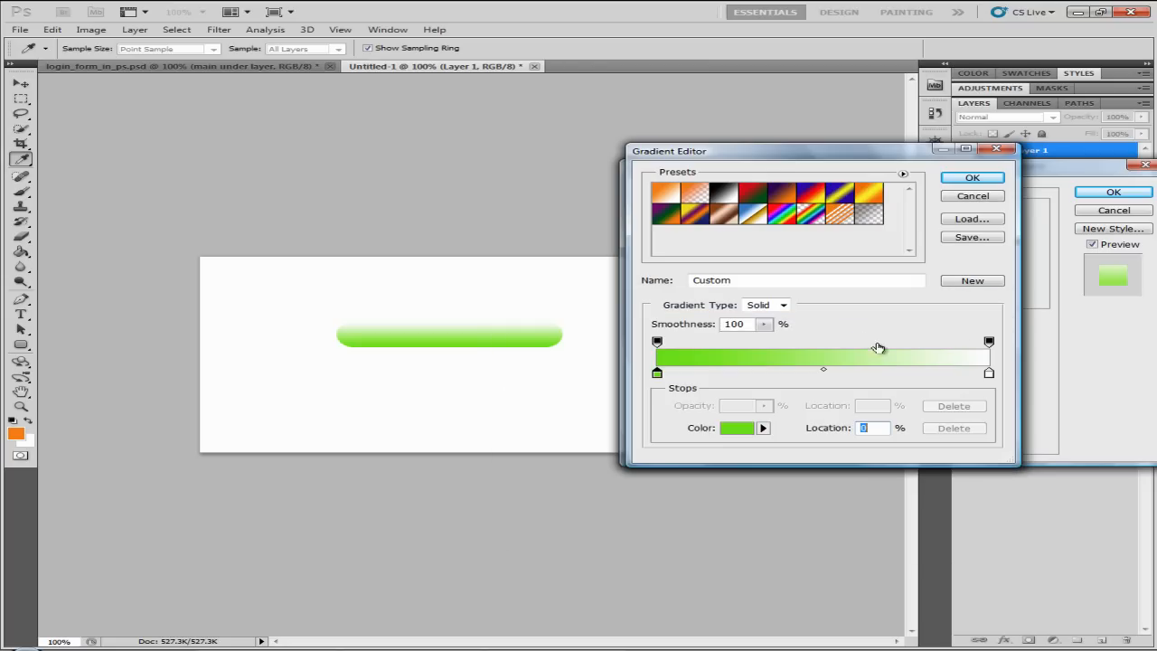
left_click(737, 428)
mouse_move(739, 401)
left_mouse_down()
mouse_move(733, 383)
mouse_move(674, 367)
mouse_move(735, 407)
left_mouse_up()
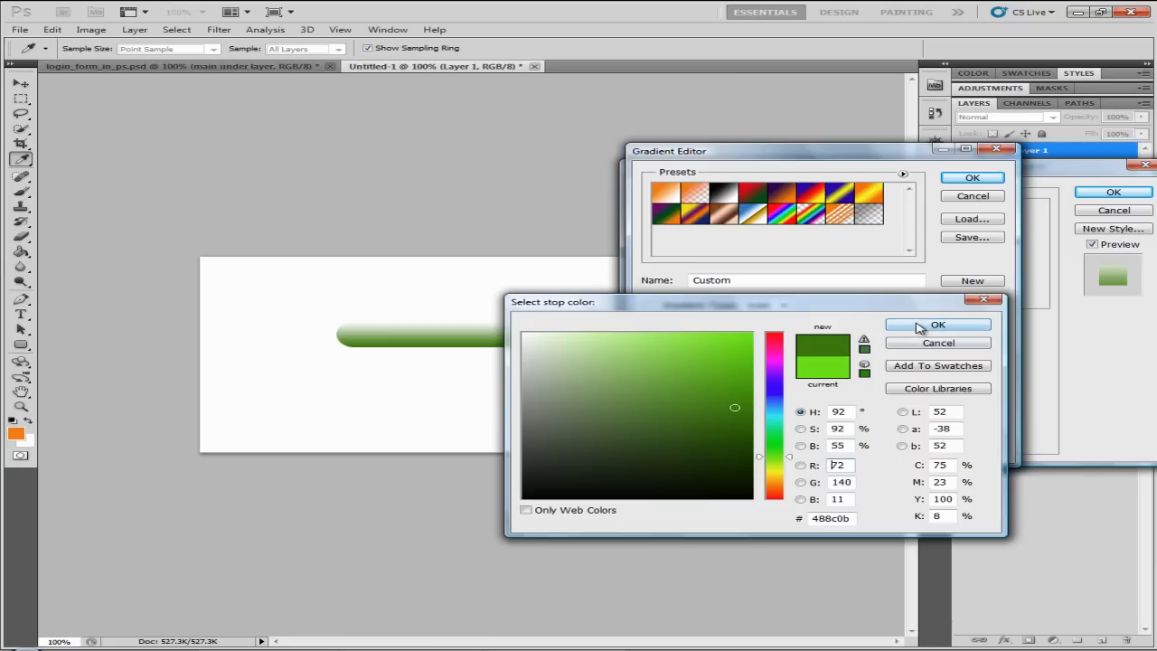
left_click_drag(732, 367, 738, 357)
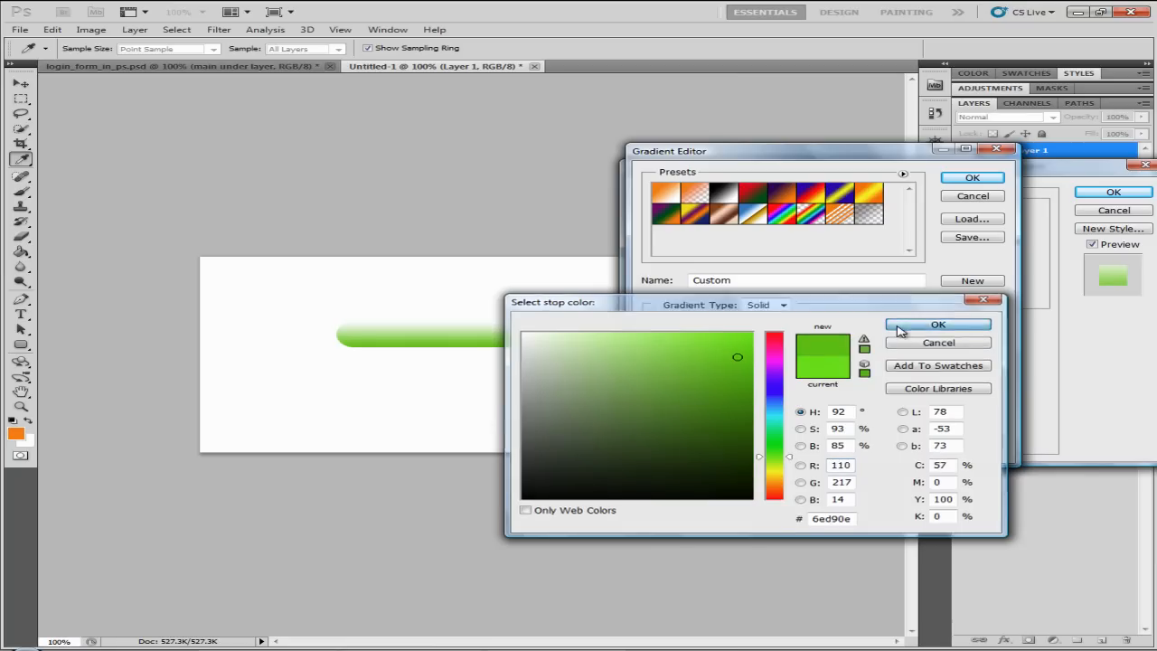
left_click(907, 329)
- Set the gradient's white end stop to a light green, about #a8ffaa, and accept the gradient
left_click(988, 372)
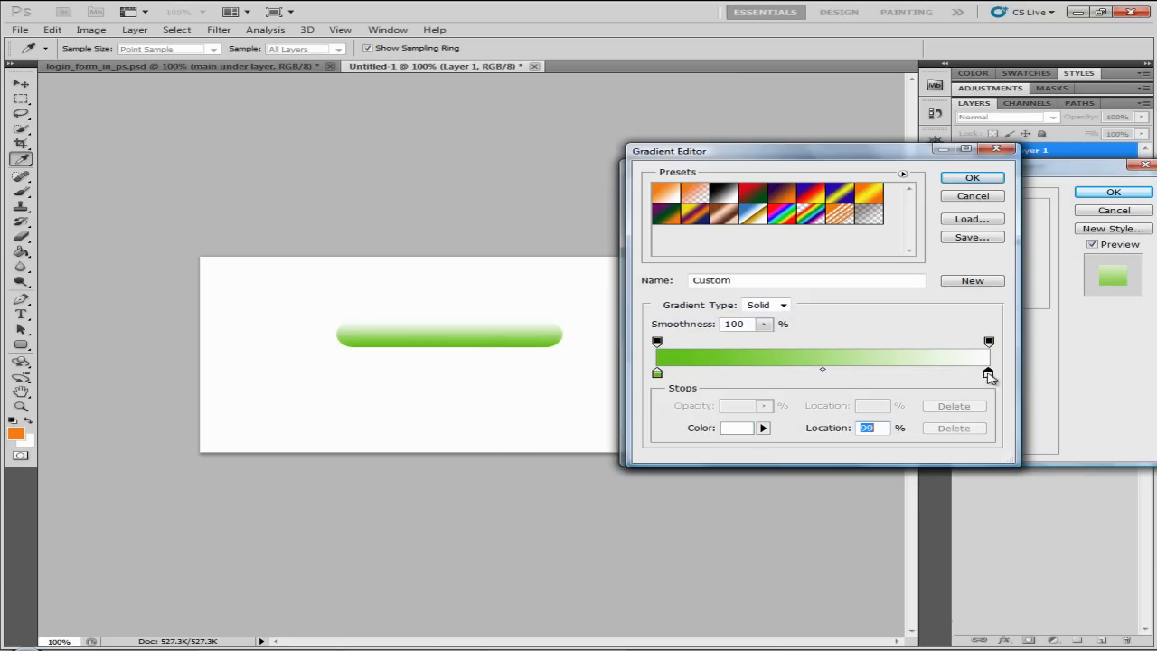
left_click(742, 429)
left_click(776, 443)
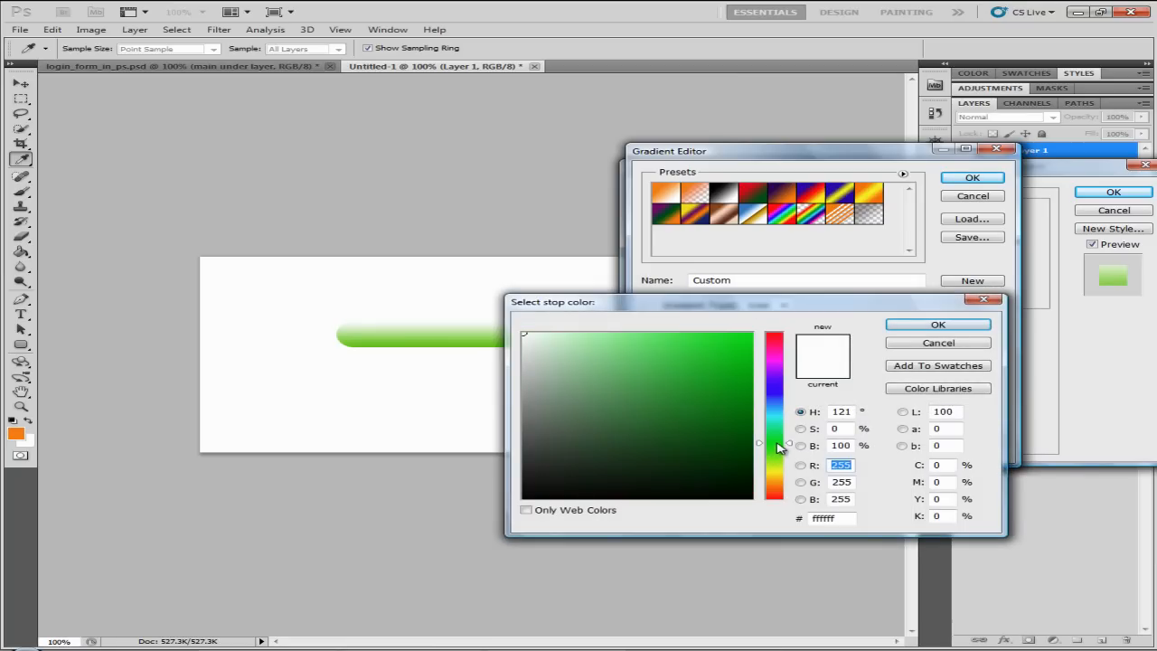
mouse_move(623, 339)
left_mouse_down()
mouse_move(715, 334)
mouse_move(602, 325)
mouse_move(785, 366)
mouse_move(767, 357)
left_mouse_up()
left_click_drag(739, 405, 726, 379)
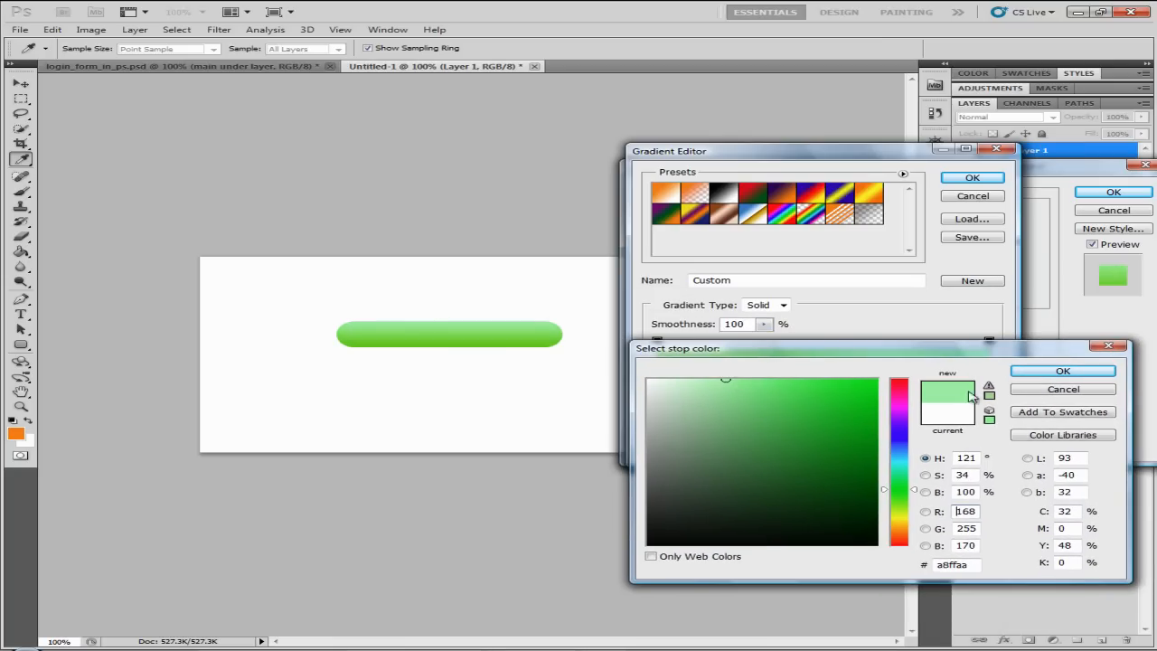
left_click(1063, 371)
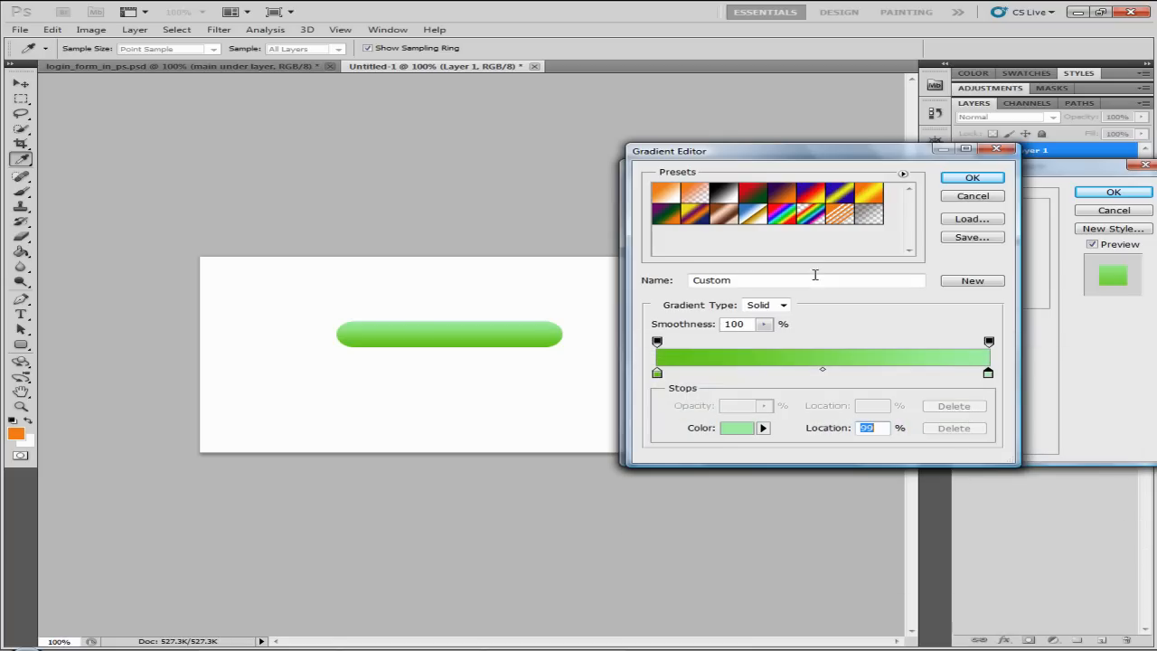
left_click(981, 178)
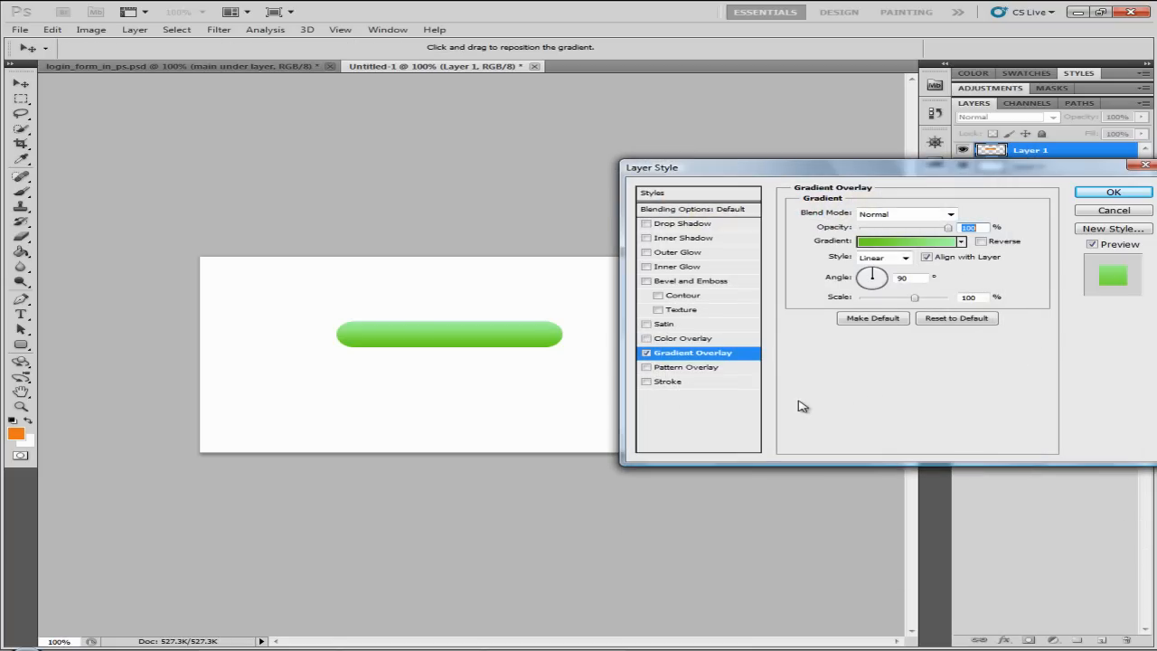
- Add an outside Stroke effect to the rounded bar and set its size to 3 px
left_click(646, 381)
left_click(666, 382)
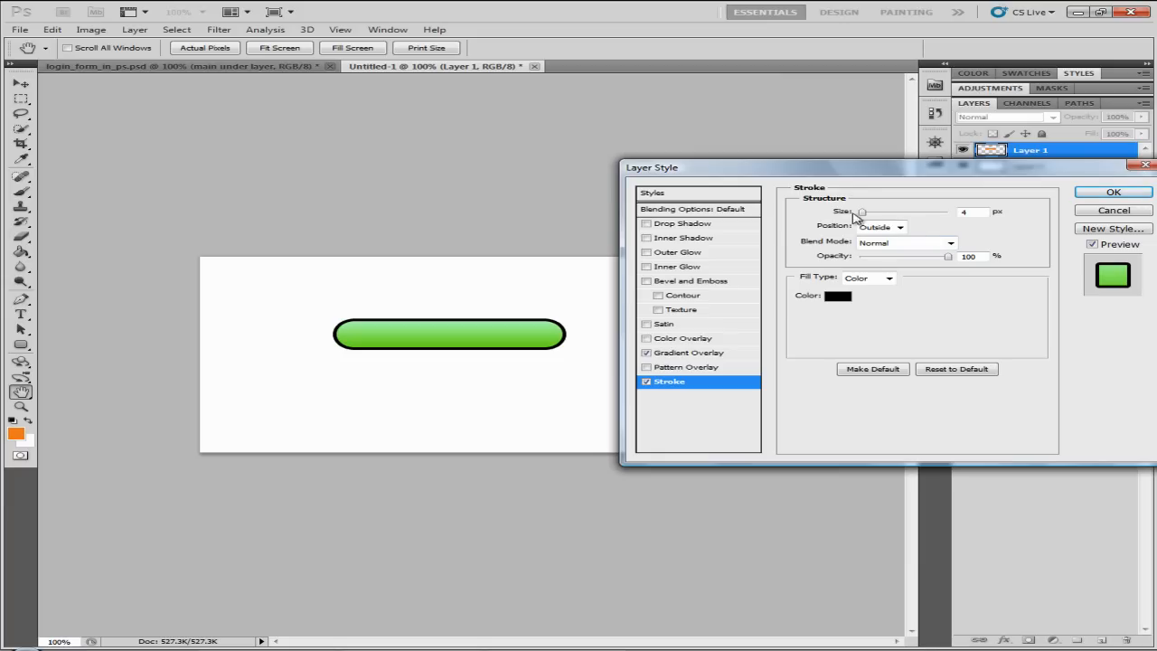
double_click(967, 213)
type("3")
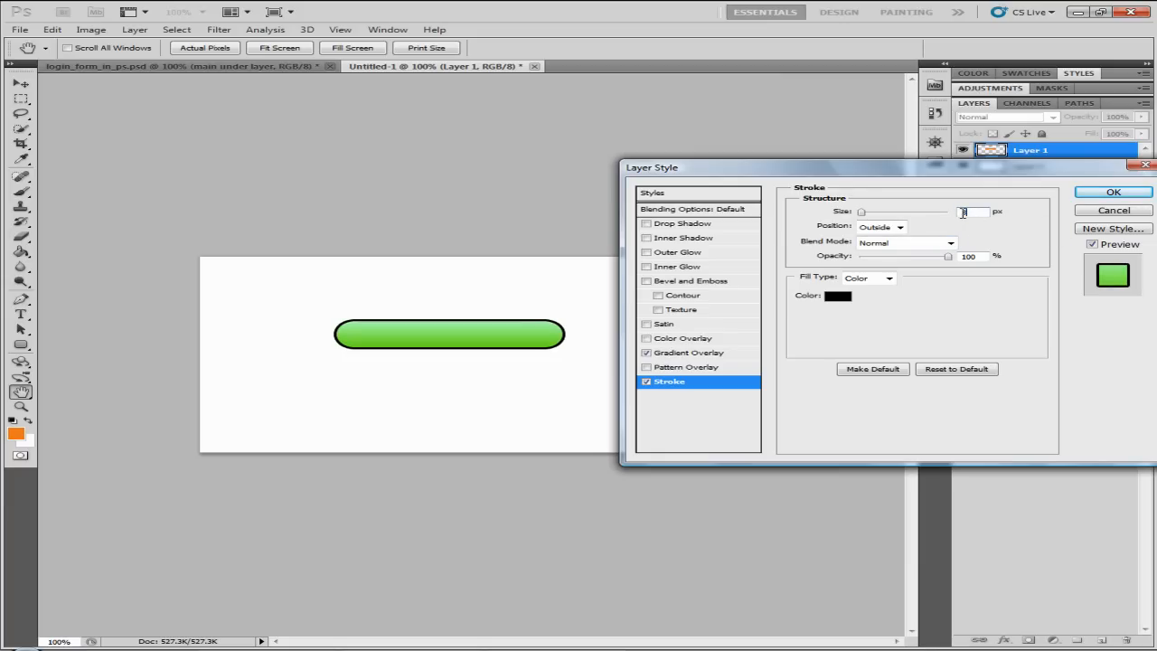
mouse_move(861, 212)
left_mouse_down()
mouse_move(891, 213)
mouse_move(864, 219)
left_mouse_up()
- Set the stroke colour to light grey #d7d7d7 and apply the layer style to Layer 1
left_click(838, 296)
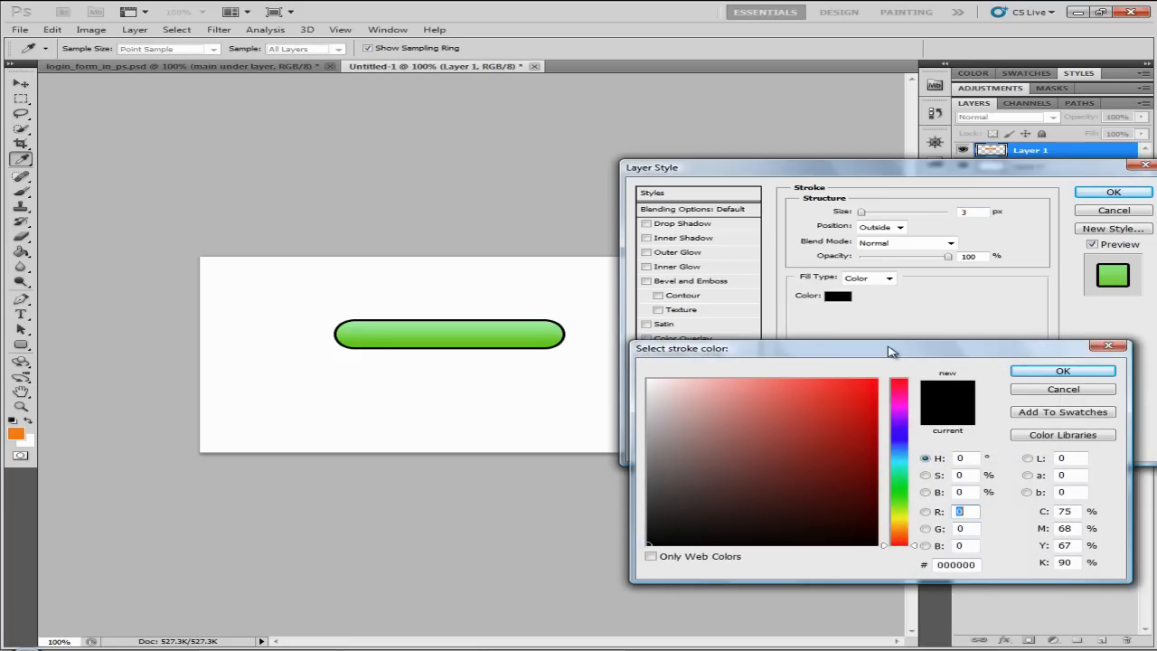
left_click_drag(887, 351, 893, 309)
left_click(648, 358)
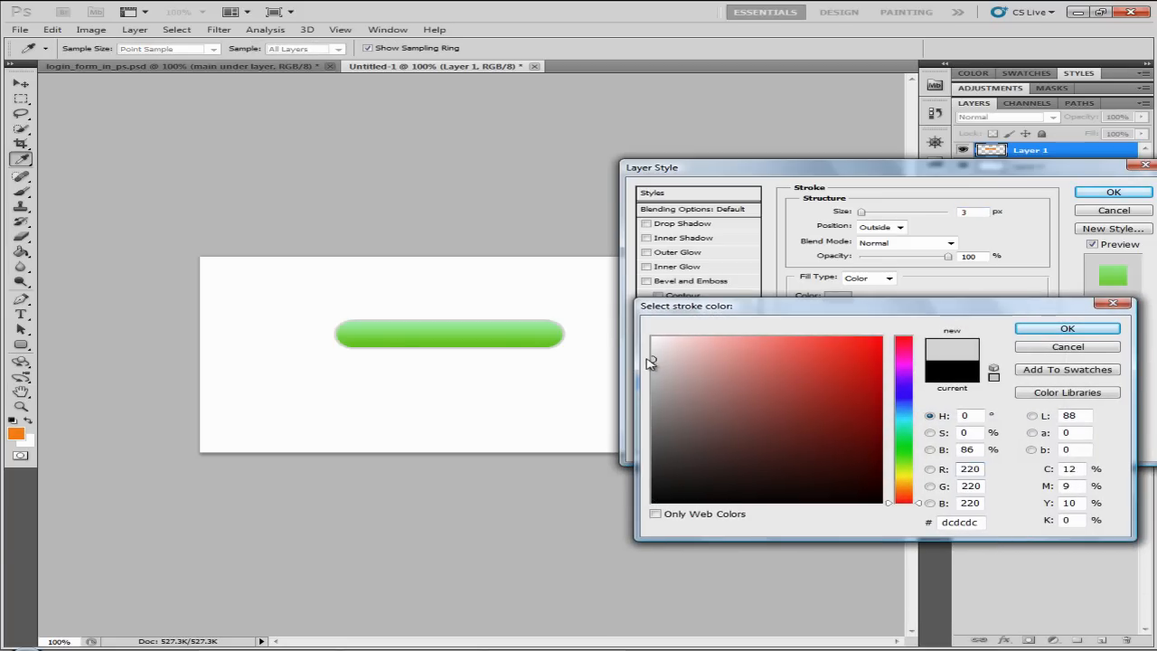
double_click(976, 522)
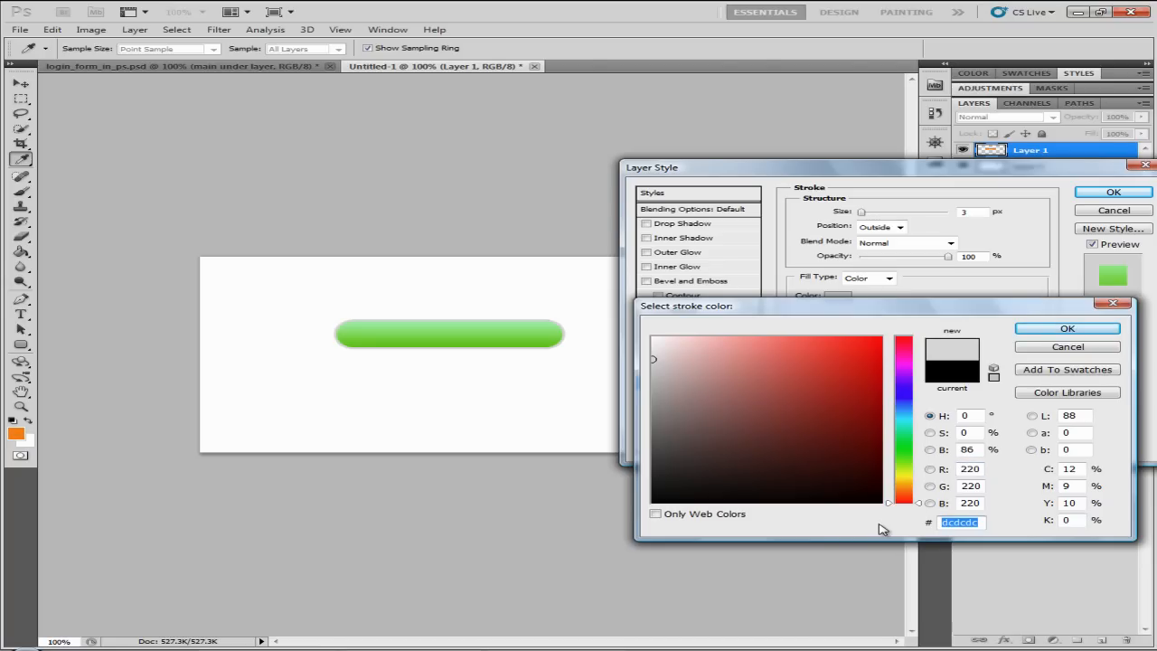
type("d7d")
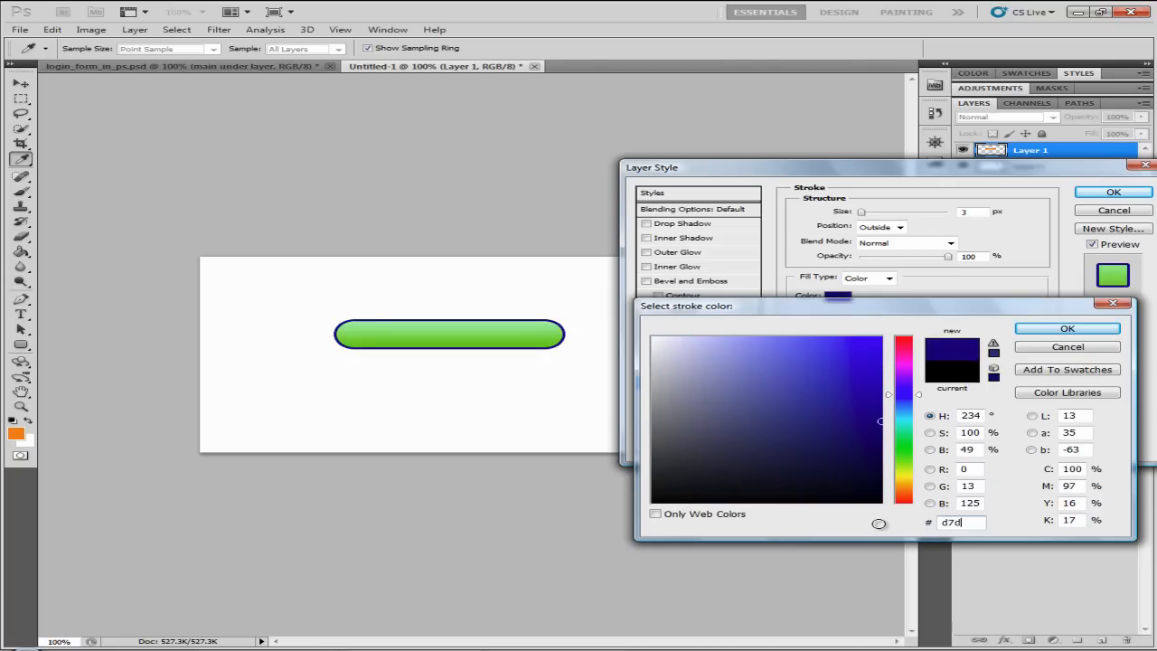
type("7d7")
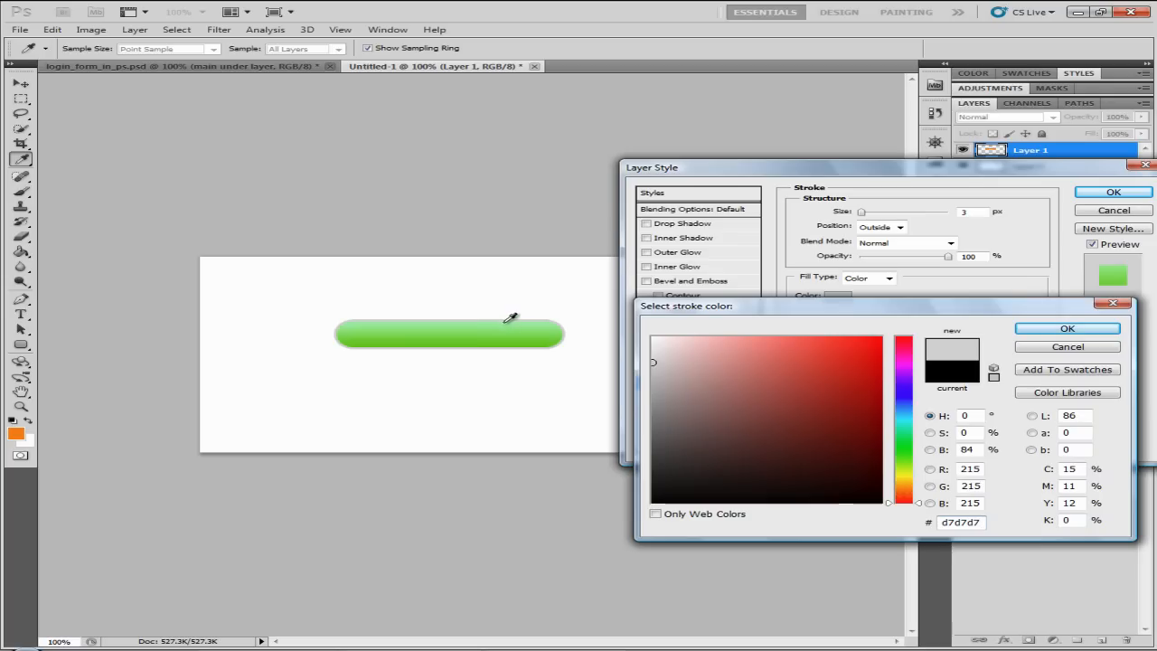
left_click(1093, 336)
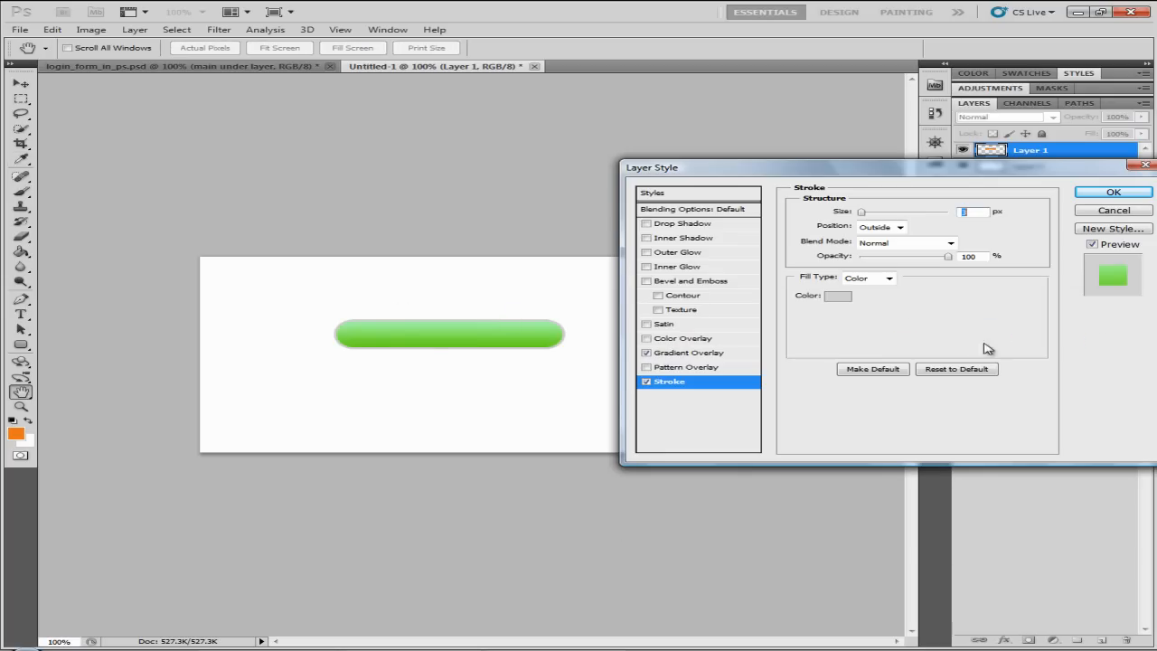
left_click(1108, 193)
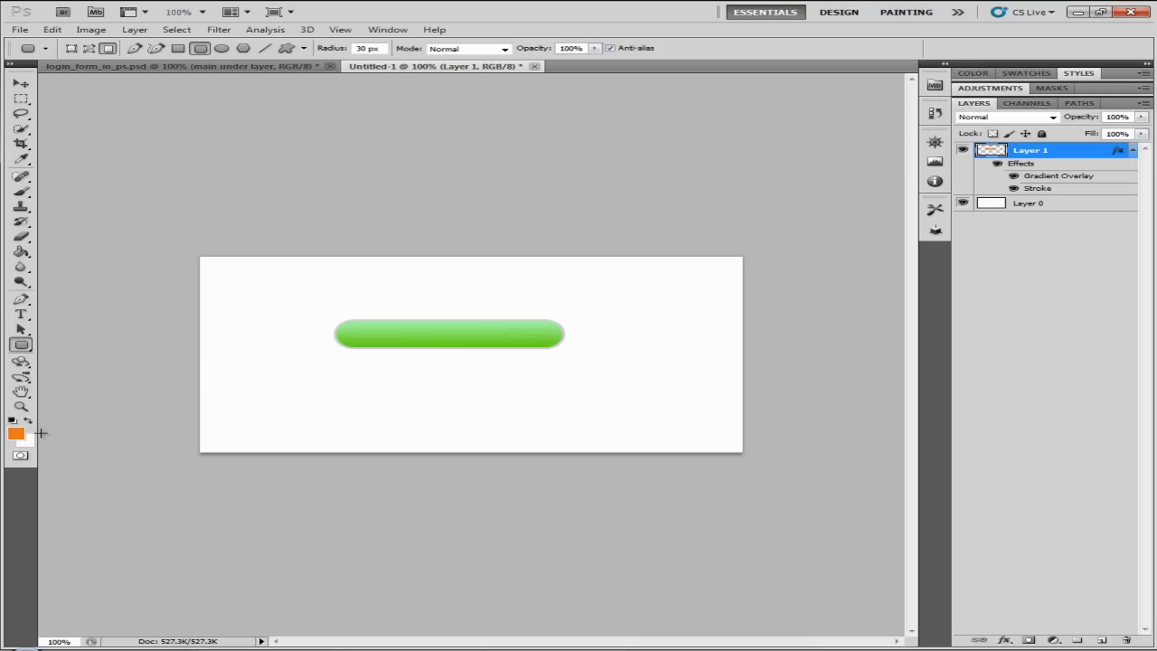
- Switch to the Rectangle tool and set the foreground colour to white #ffffff
left_click(28, 351)
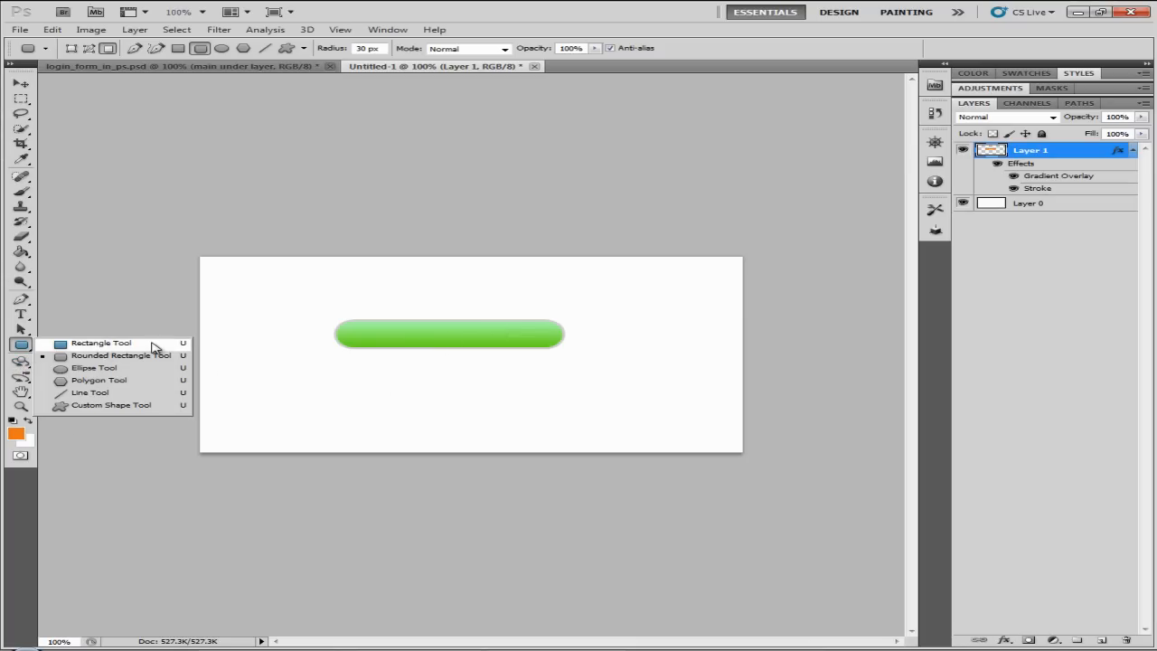
left_click(18, 349)
left_click(18, 349)
left_click(110, 346)
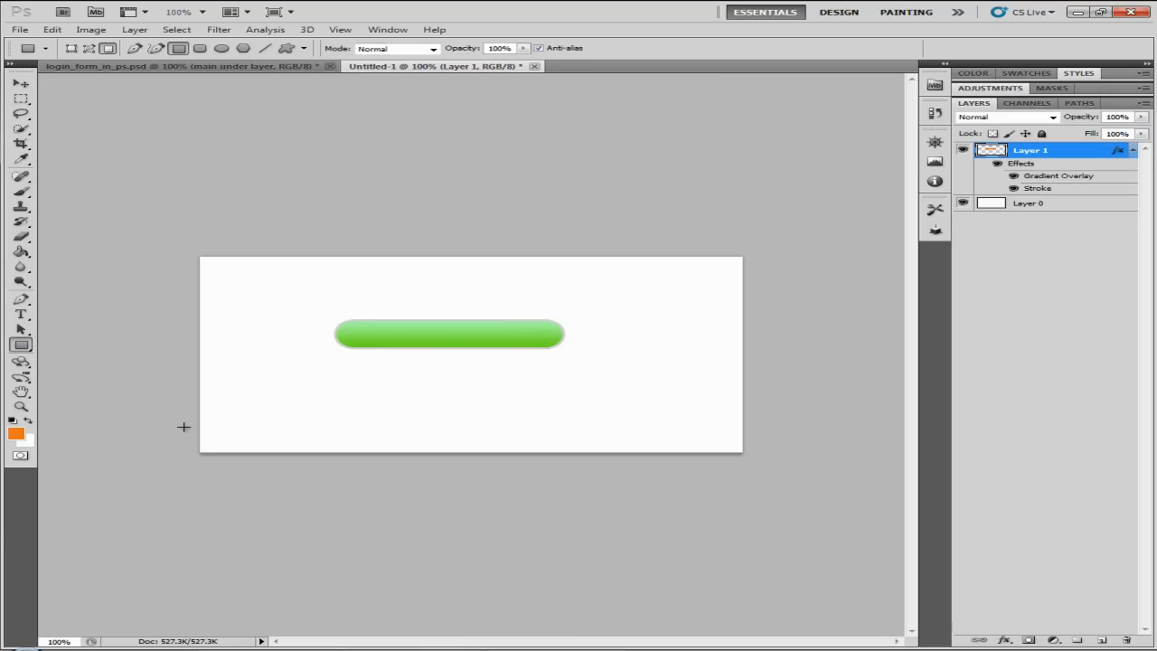
left_click(16, 434)
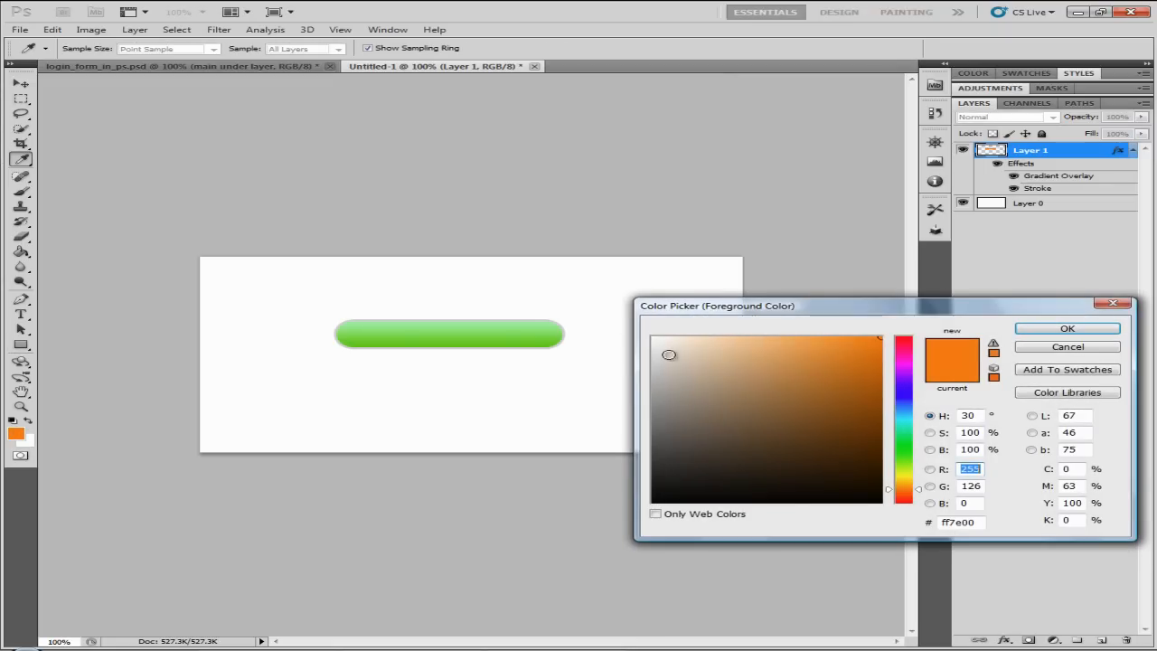
left_click(653, 338)
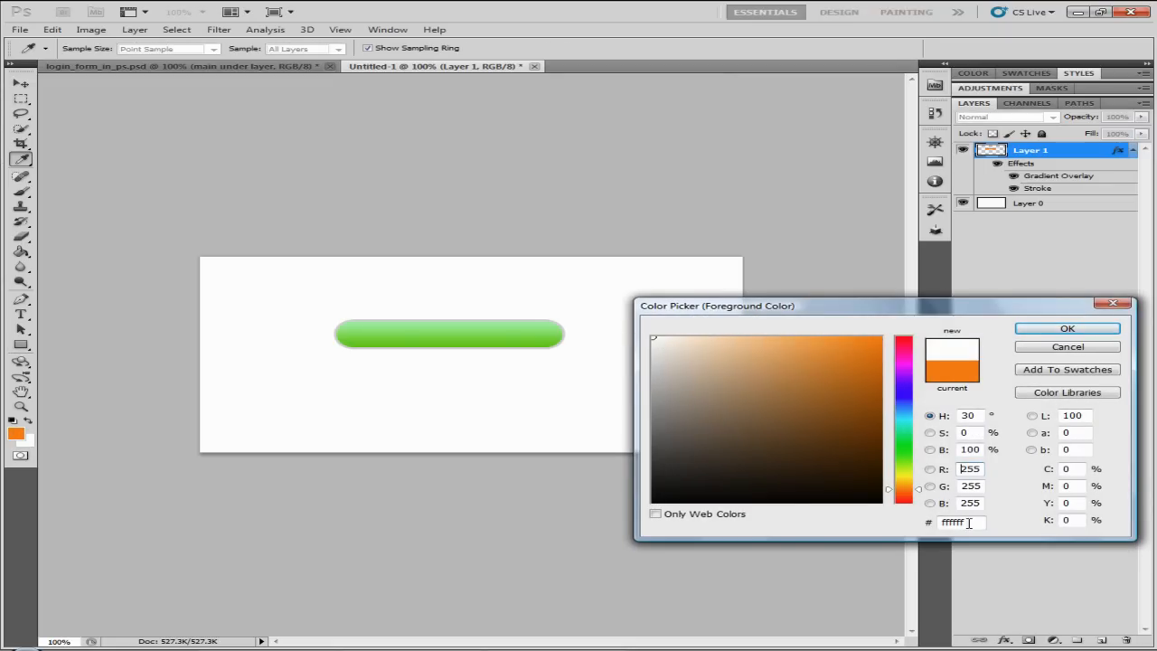
left_click(1086, 328)
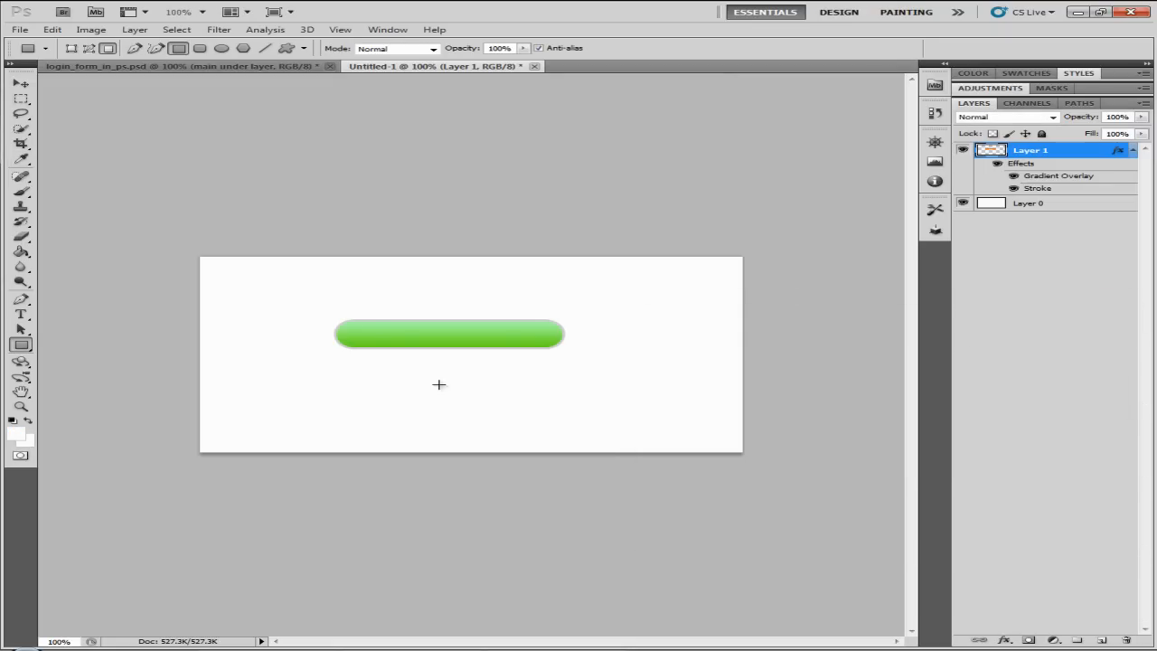
- Add a new layer above Layer 1, undoing the trial rectangles drawn with the fixed-size setting
left_click_drag(361, 333, 304, 309)
key("ctrl+z")
left_click(1102, 640)
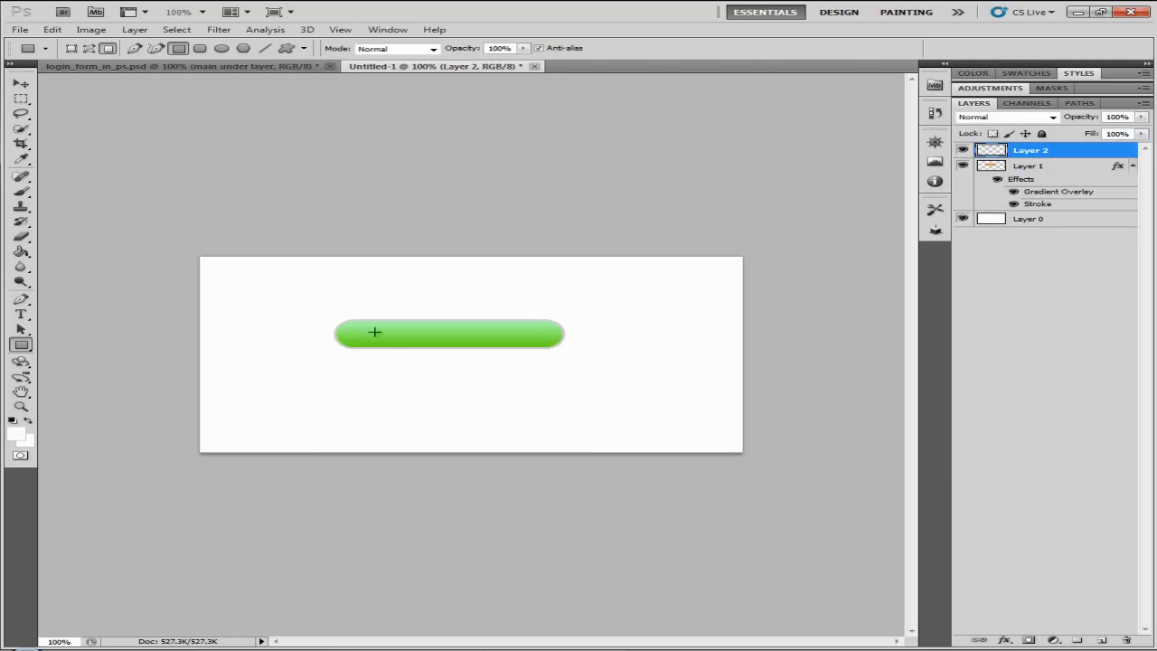
left_click_drag(364, 336, 904, 637)
key("ctrl+z")
- Change the Rectangle tool's size option from Fixed Size to Unconstrained
left_click(305, 49)
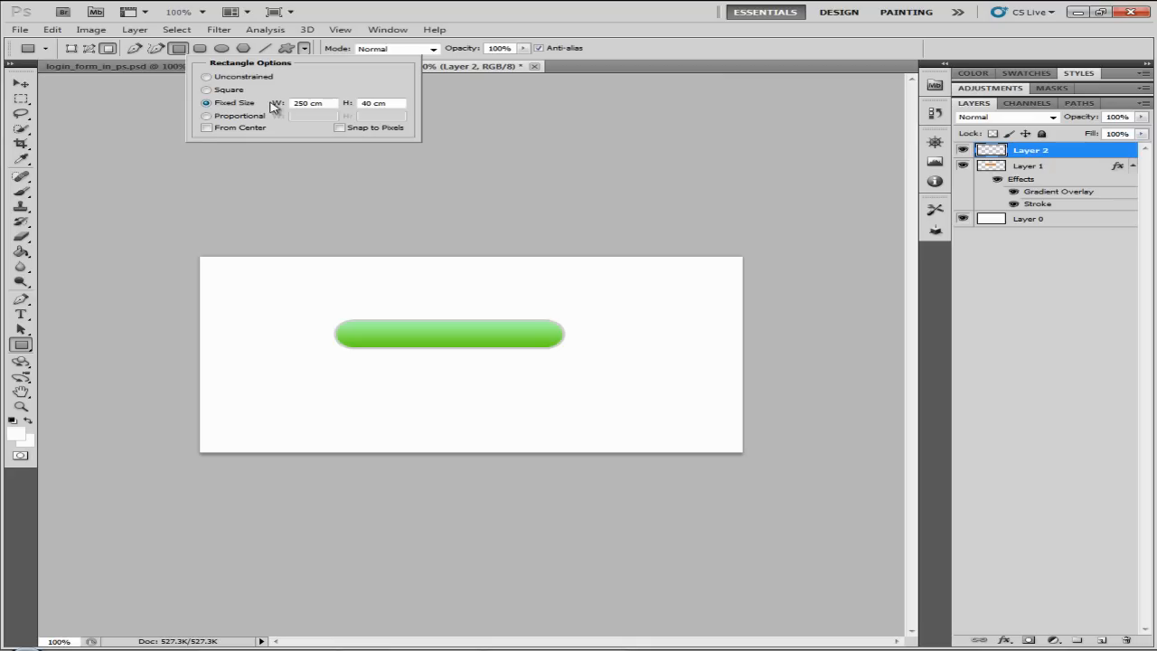
left_click(207, 78)
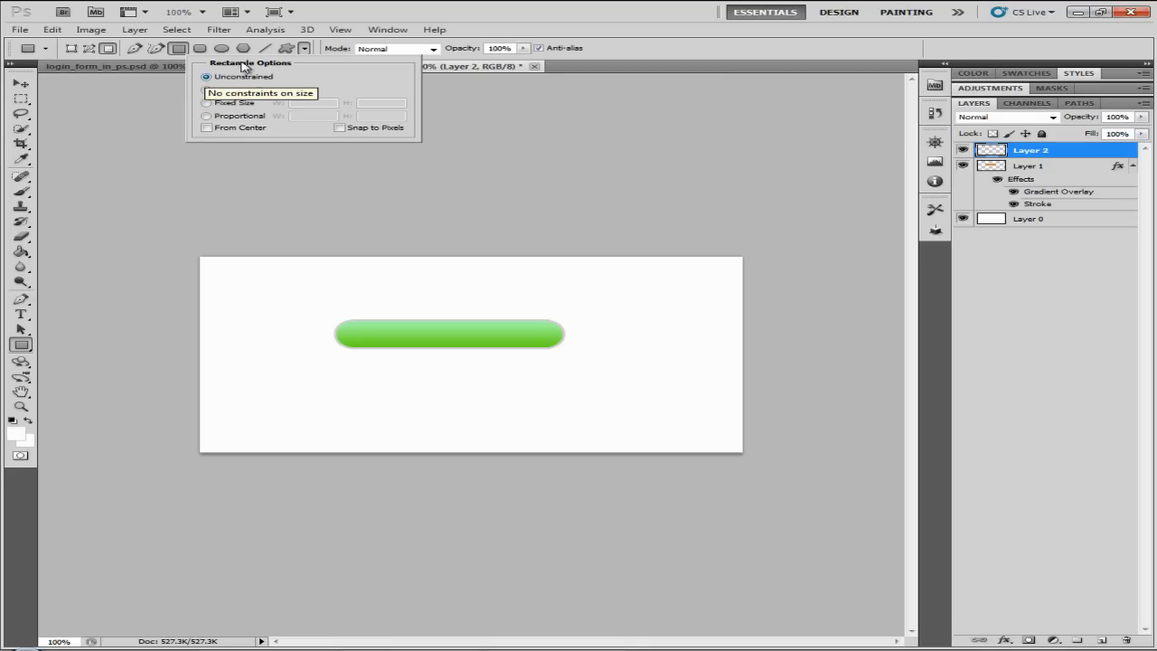
left_click(179, 52)
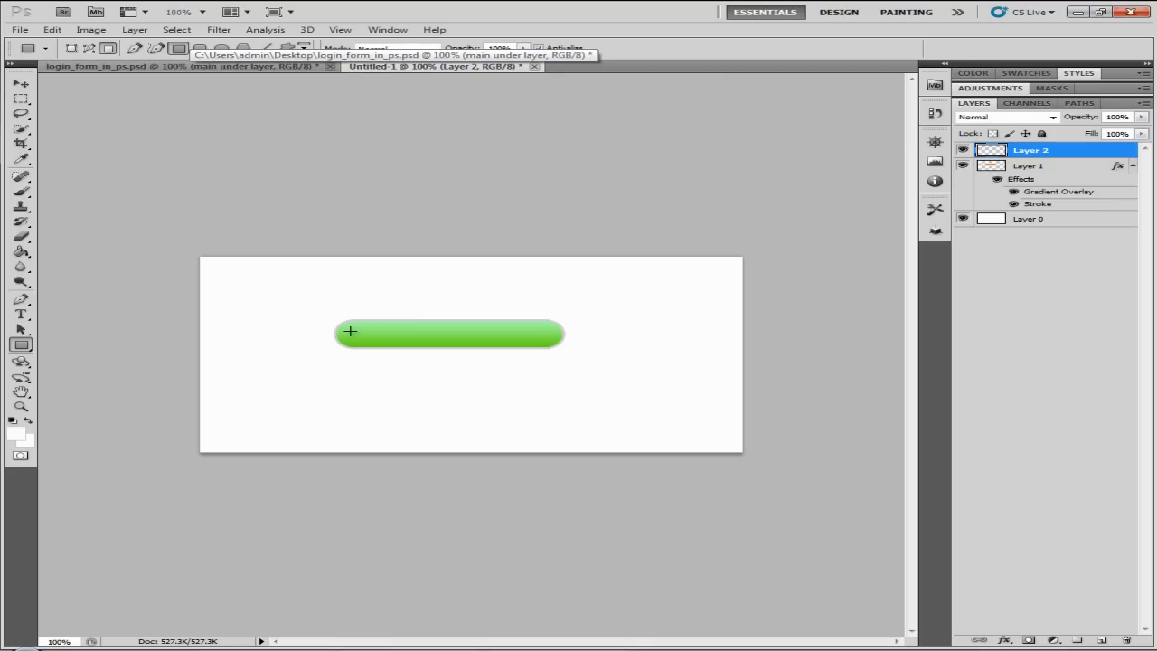
left_click_drag(349, 331, 449, 343)
left_click_drag(449, 343, 437, 342)
left_click_drag(436, 342, 436, 340)
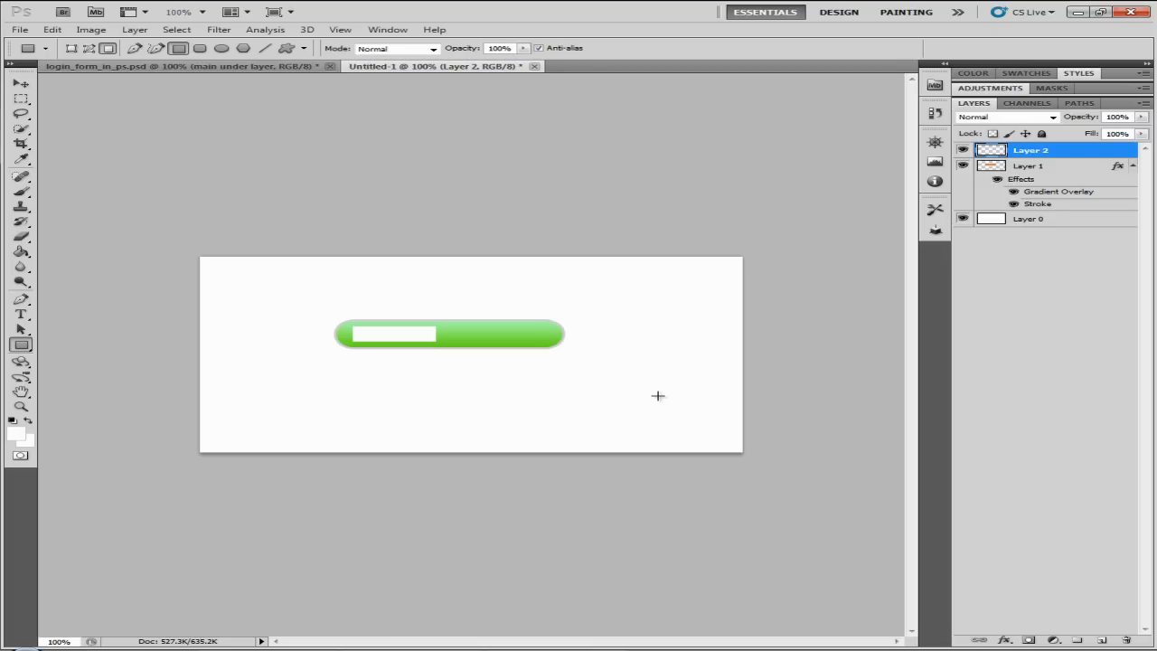
key("ctrl+z")
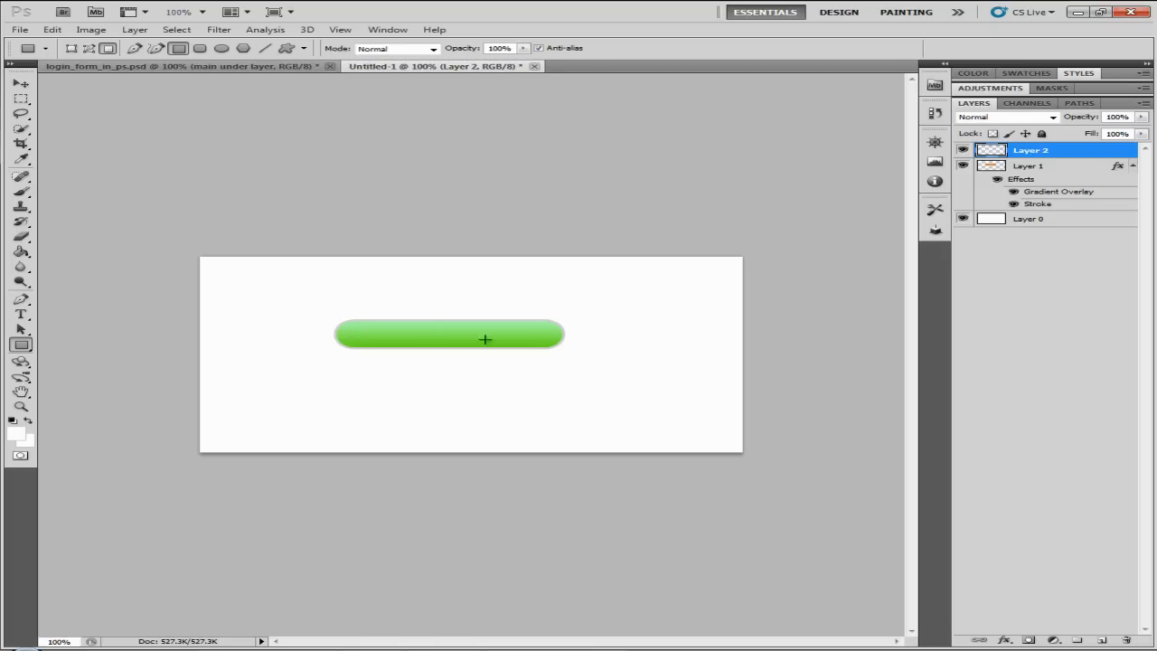
- Draw a white rectangle on Layer 2 inside the green bar, from near its left end to about its middle
left_click_drag(352, 329, 454, 340)
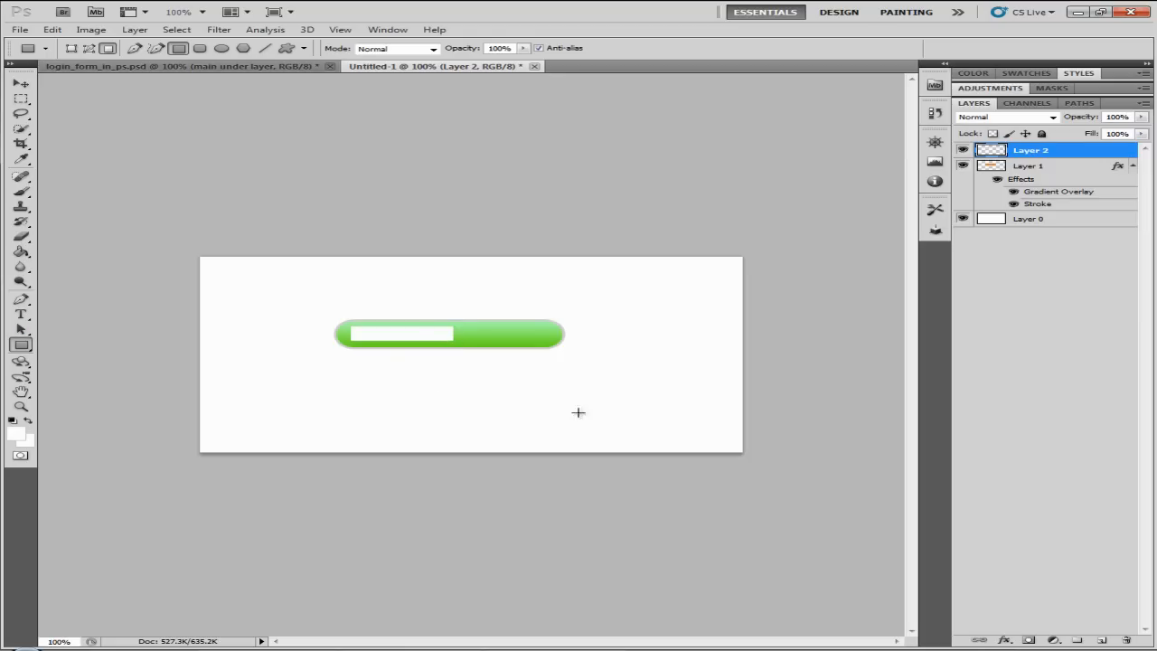
- Duplicate Layer 2, the white rectangle, under the name "password box"
right_click(1097, 156)
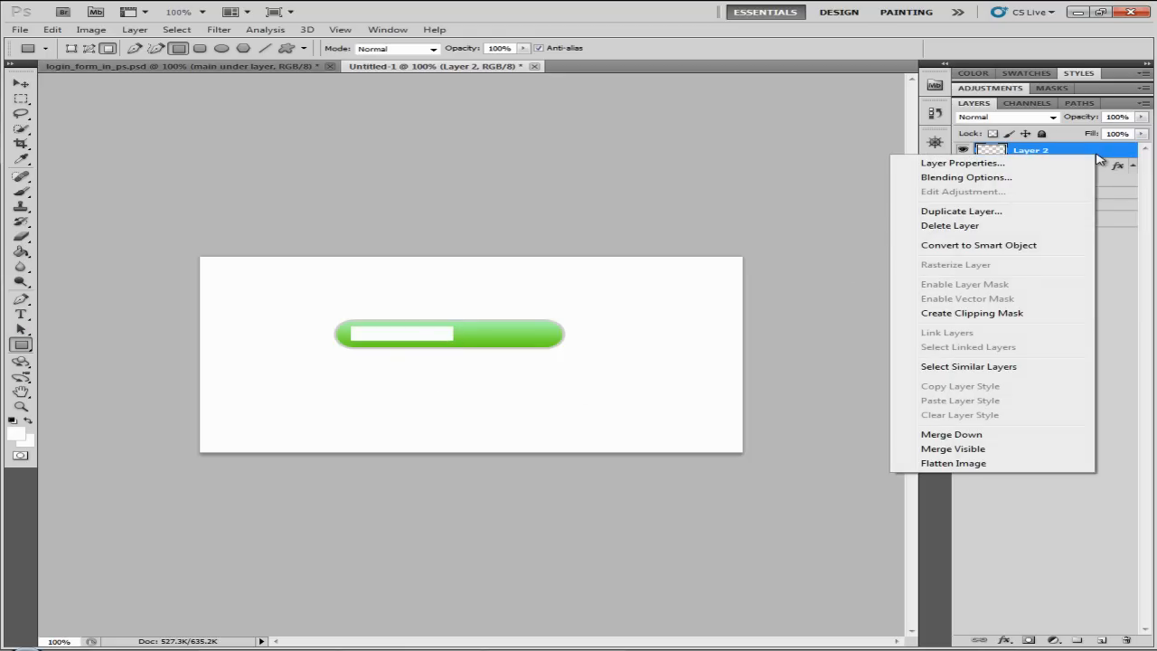
left_click(960, 211)
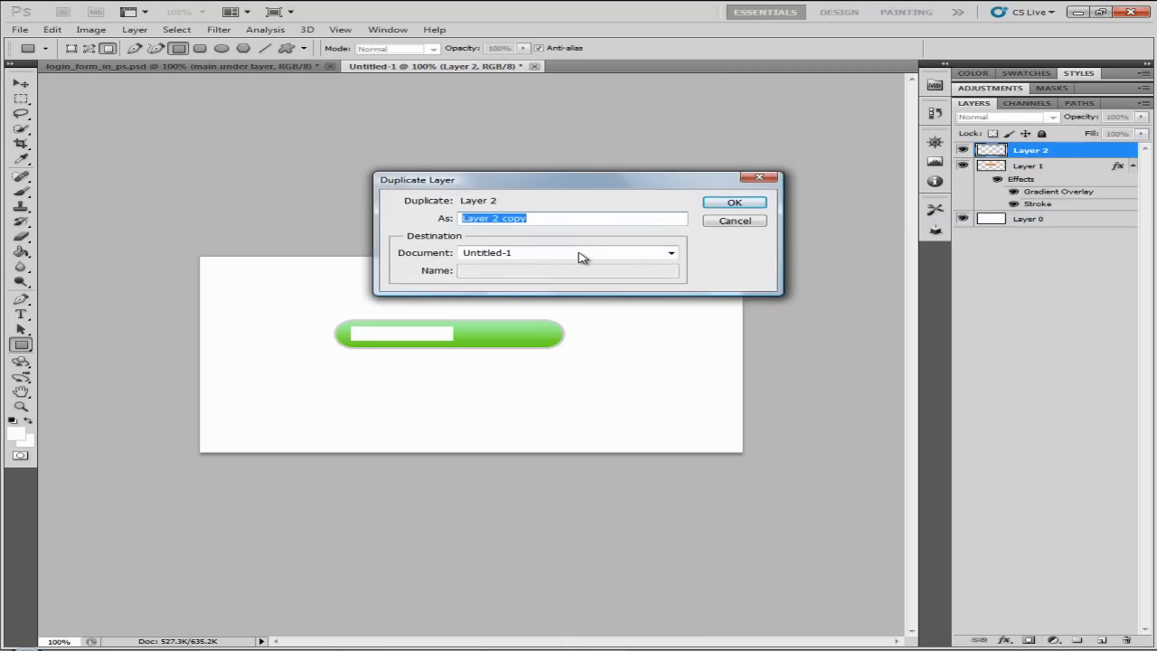
type("password box")
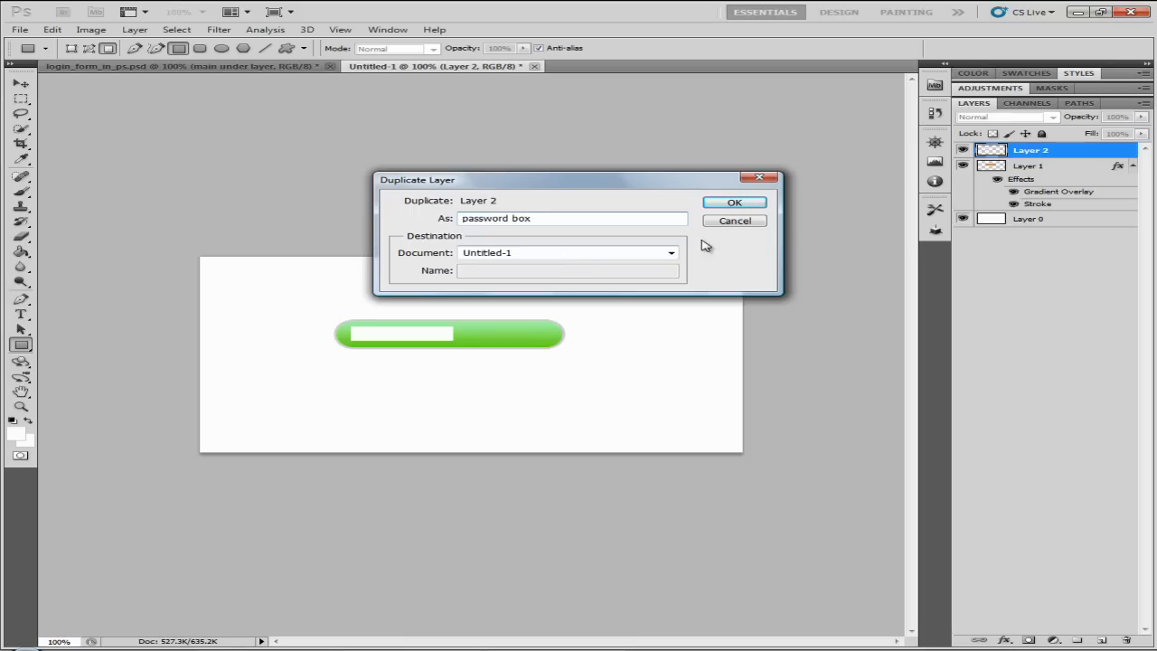
left_click(734, 202)
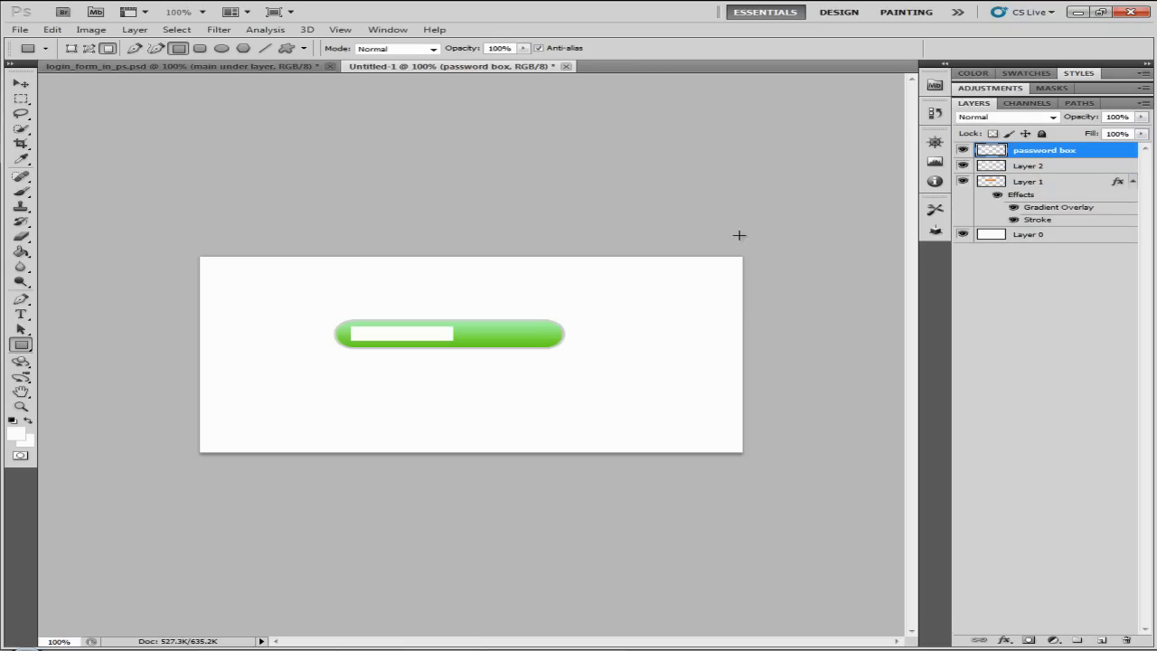
- Rename the original white rectangle's layer, Layer 2, to "user name box"
double_click(1028, 166)
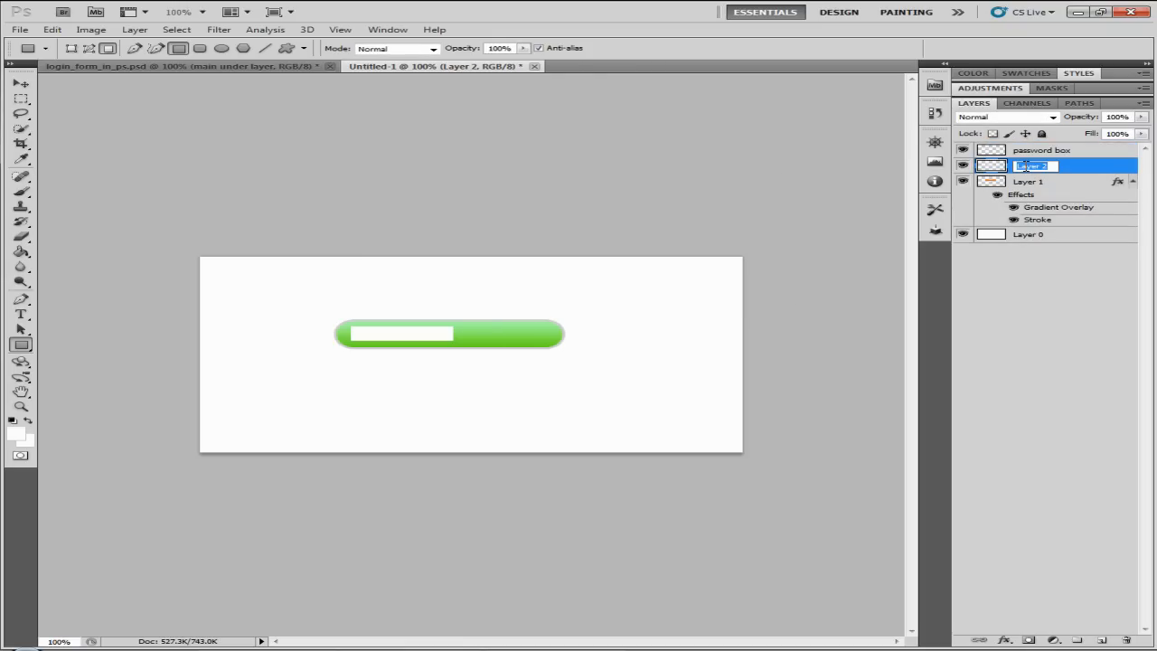
type("user name box")
key("Return")
left_click(1032, 152)
left_click(1017, 166)
- Move the password box rectangle horizontally into the right half of the green bar, beside the user name box
left_click(1027, 154)
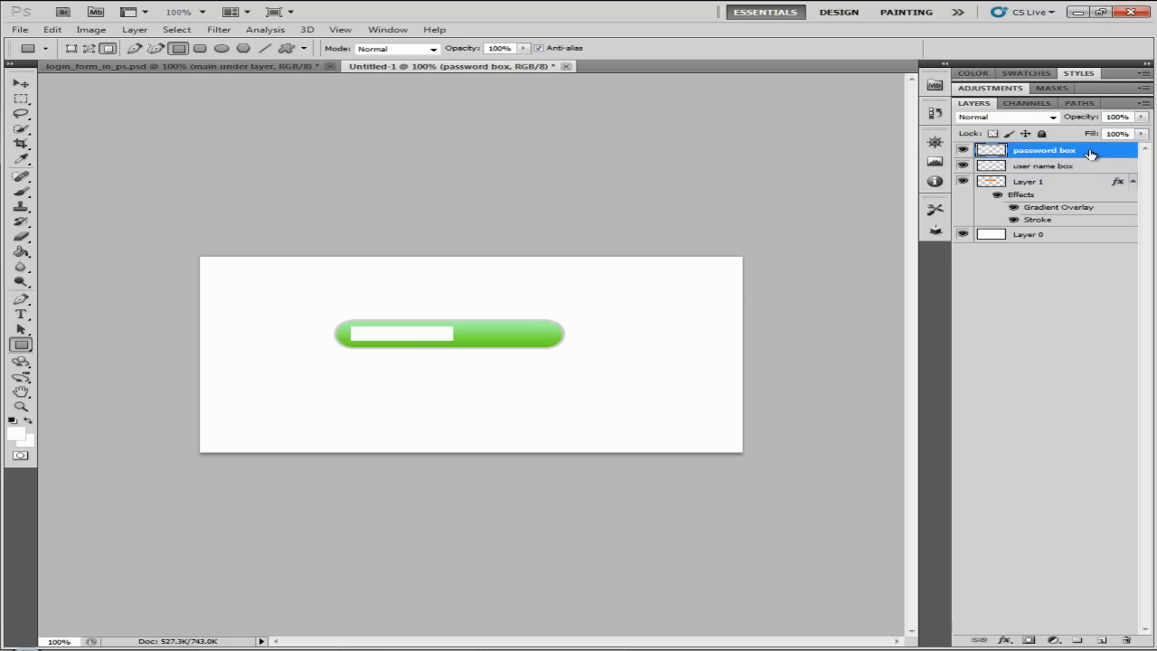
left_click(21, 85)
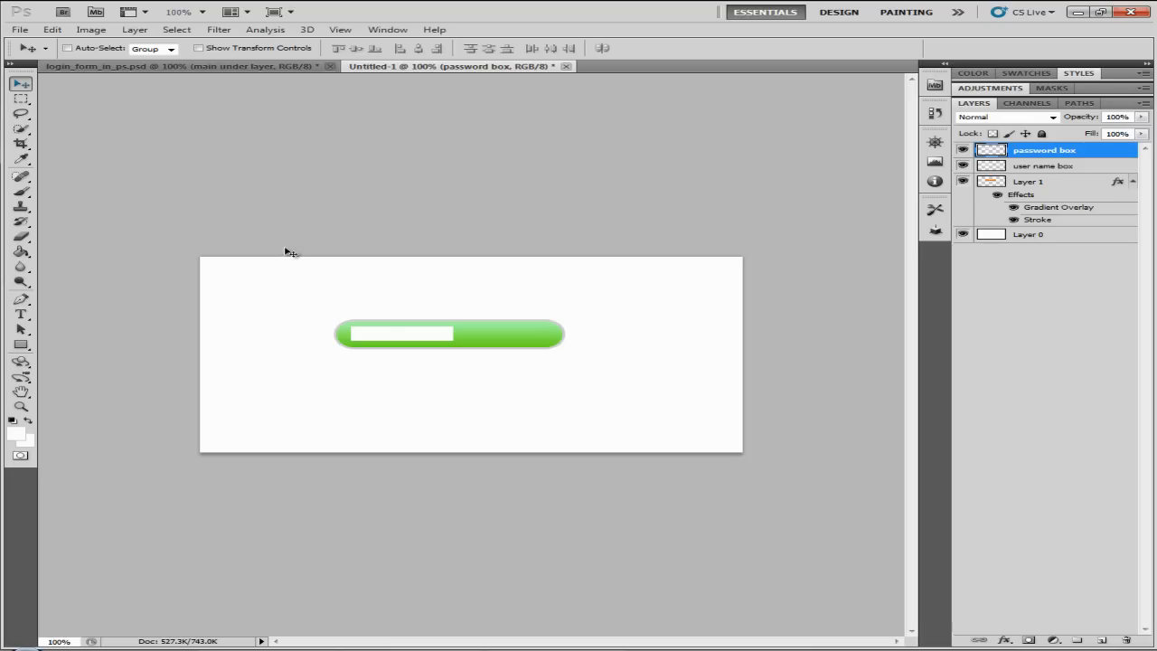
left_click_drag(416, 340, 519, 341)
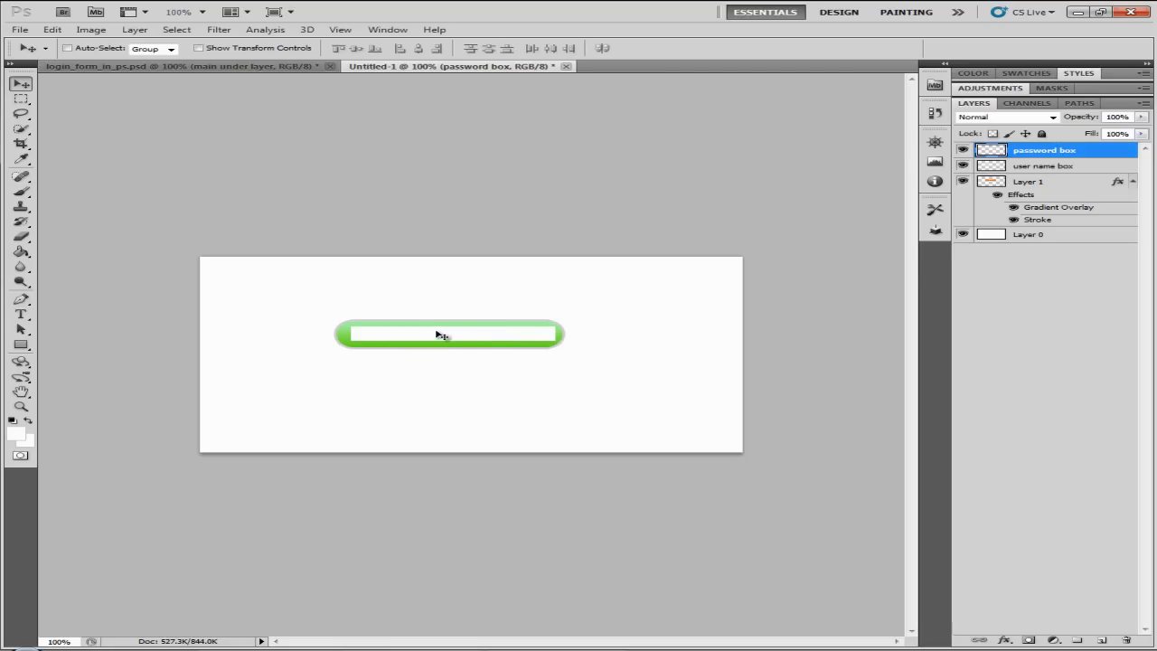
- Nudge the user name box rectangle slightly left so a narrow green gap separates the two white boxes
left_click(1085, 173)
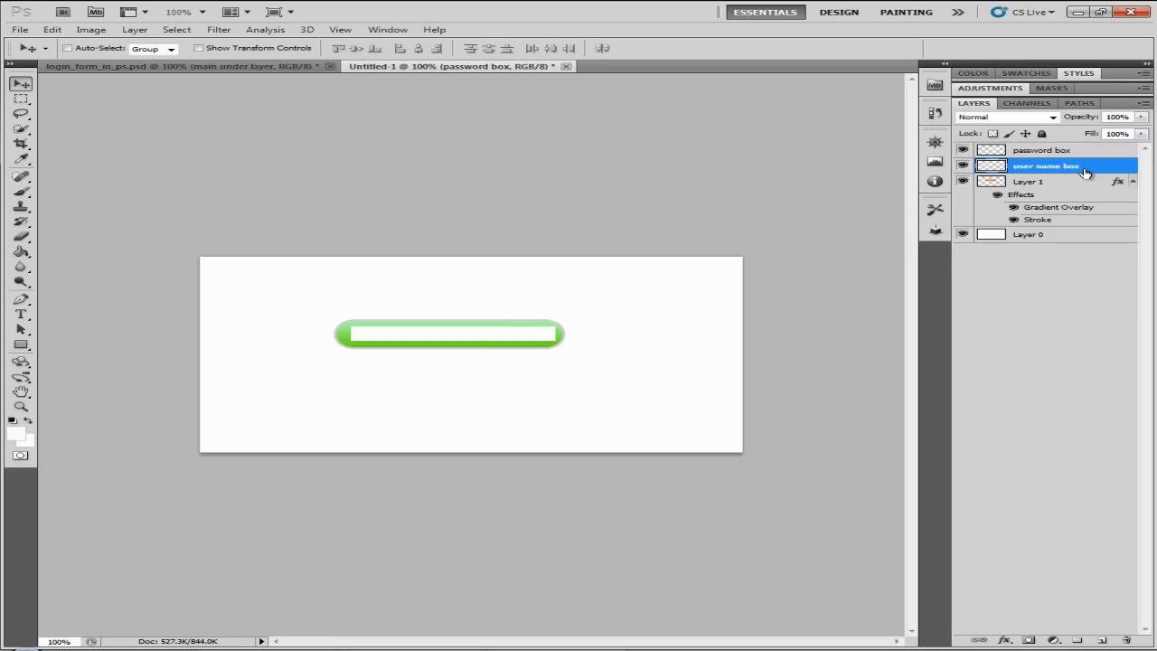
left_click_drag(378, 336, 368, 339)
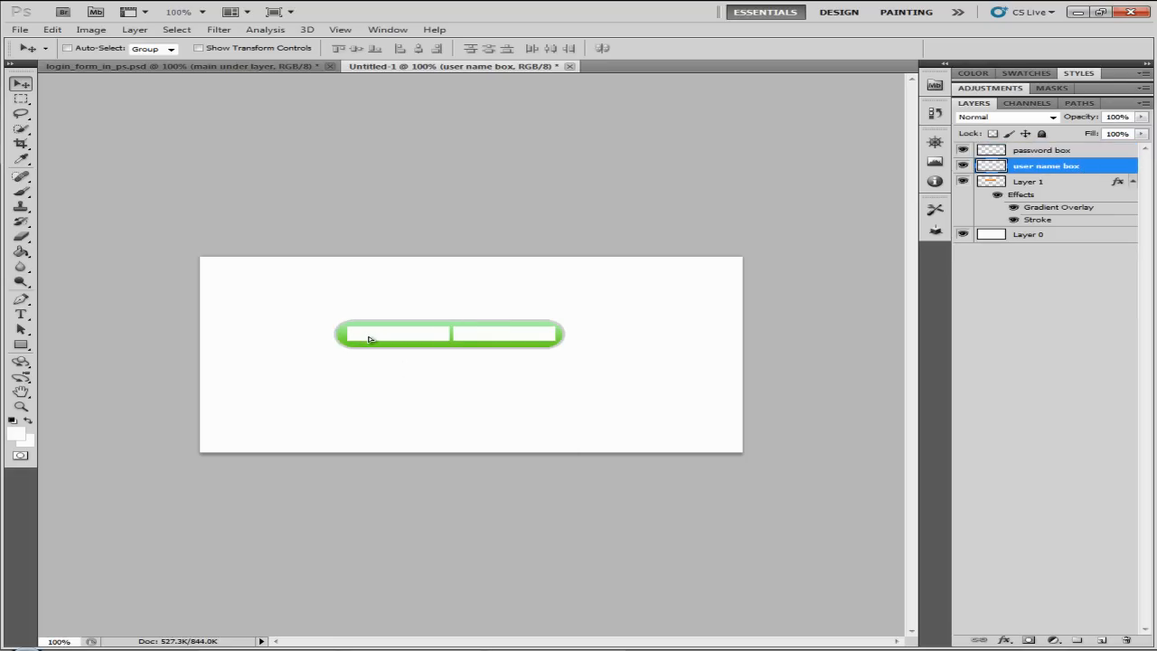
left_click_drag(369, 339, 369, 340)
- Check the reference form in login_form_in_ps.psd and add the text "username" inside the left white box
left_click(252, 66)
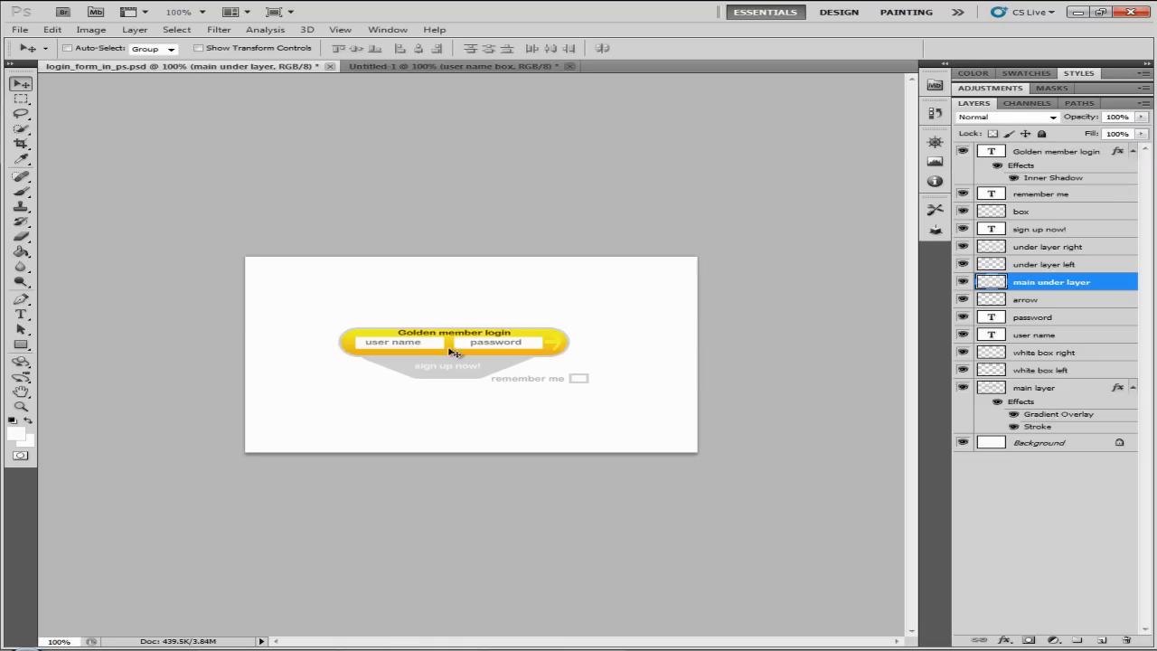
left_click(493, 68)
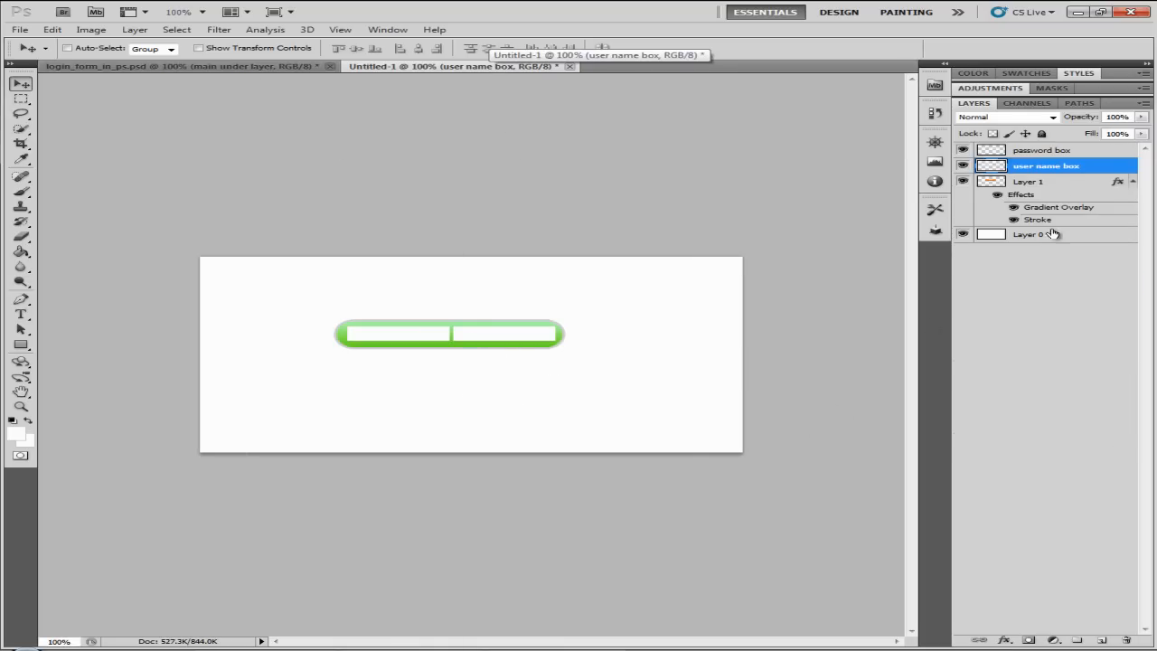
left_click(1051, 153)
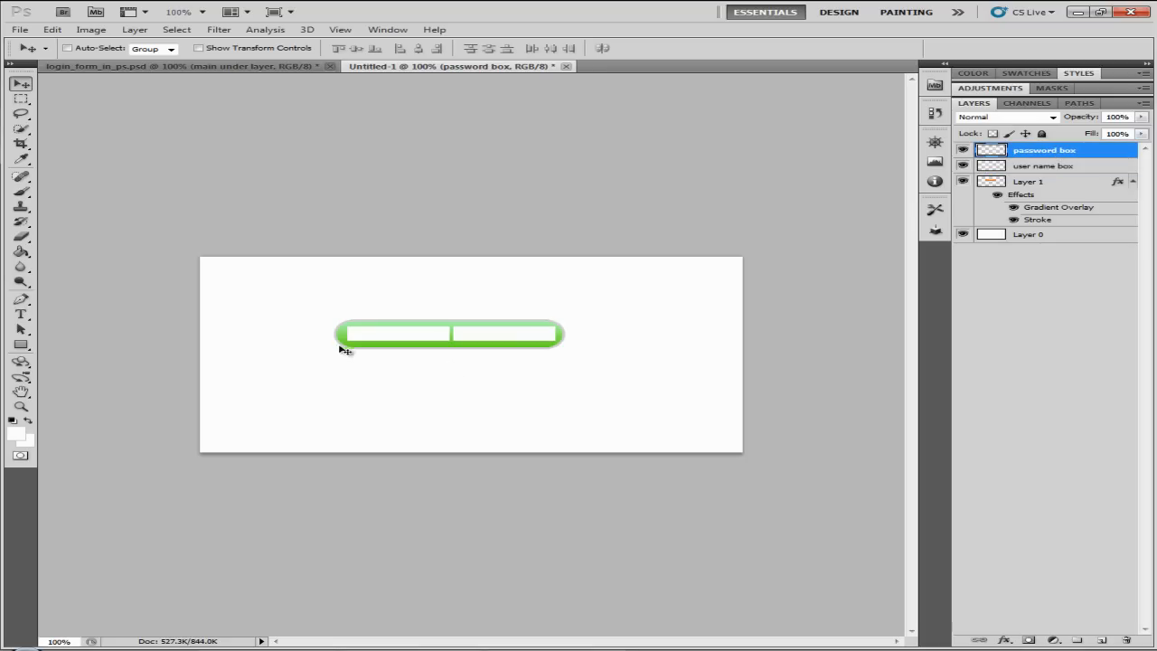
left_click(19, 316)
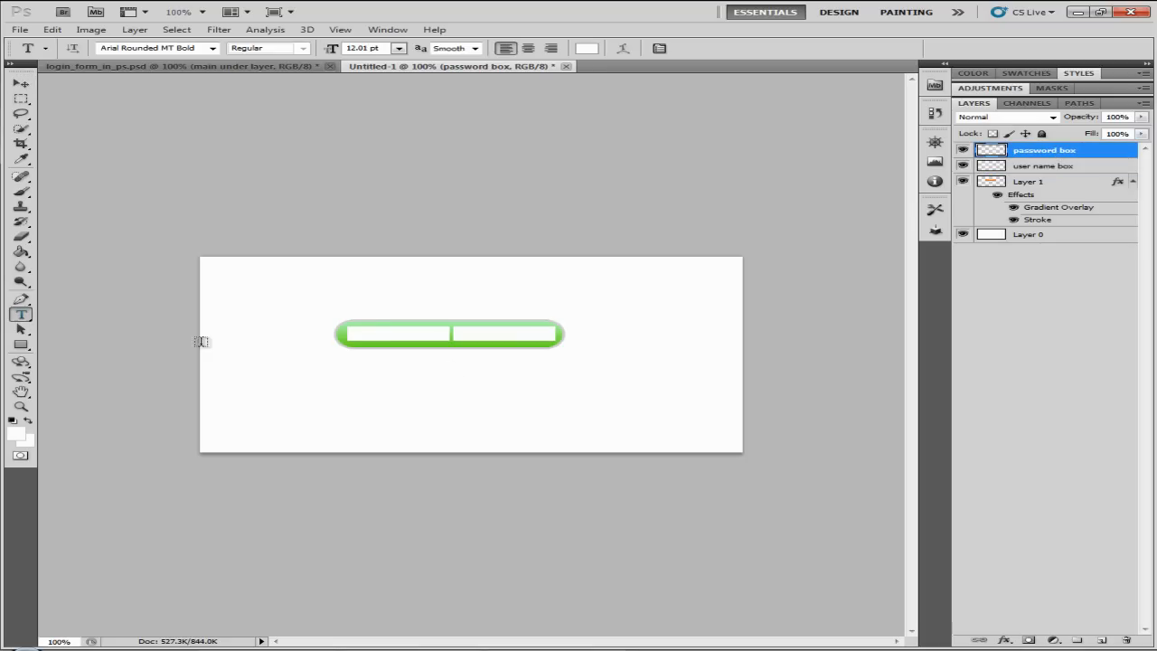
left_click(365, 335)
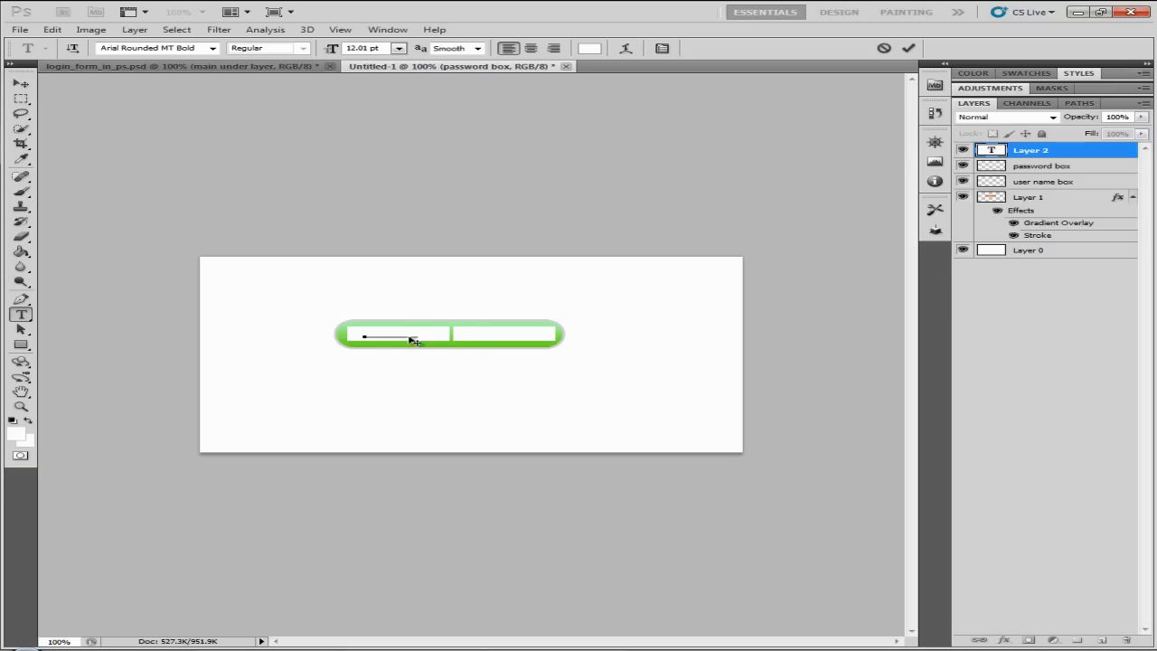
- Set the colour of the whole "username" text to light grey #d7d7d7 and commit the text
left_click_drag(421, 335, 310, 333)
left_click(589, 48)
left_click(956, 522)
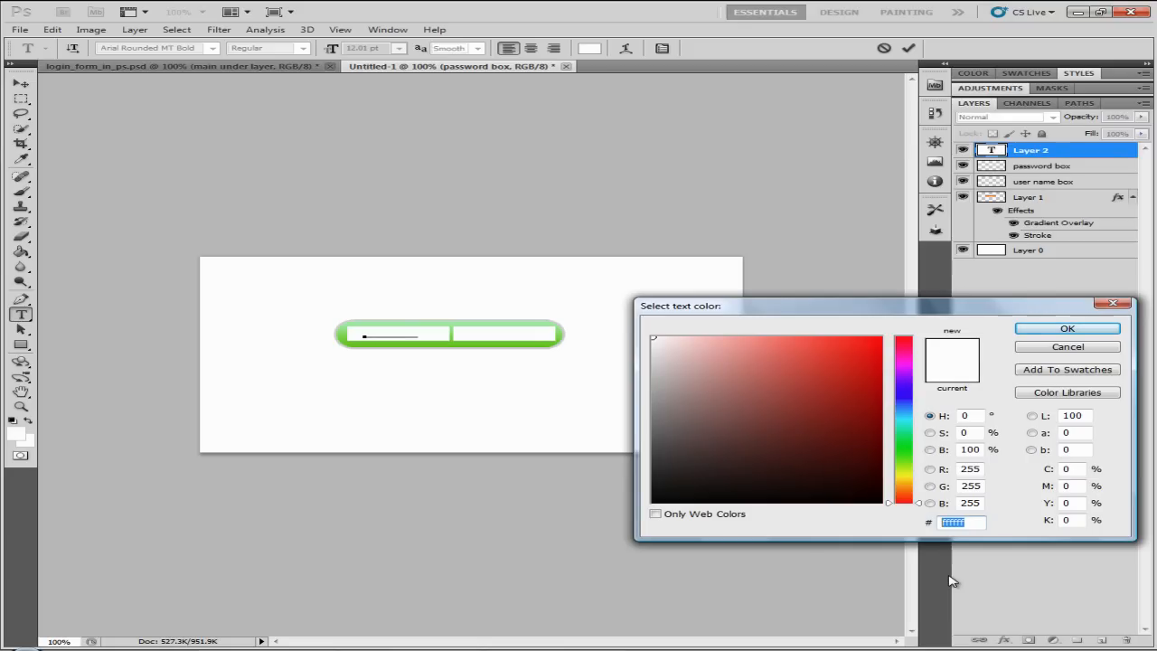
type("f5f5f5")
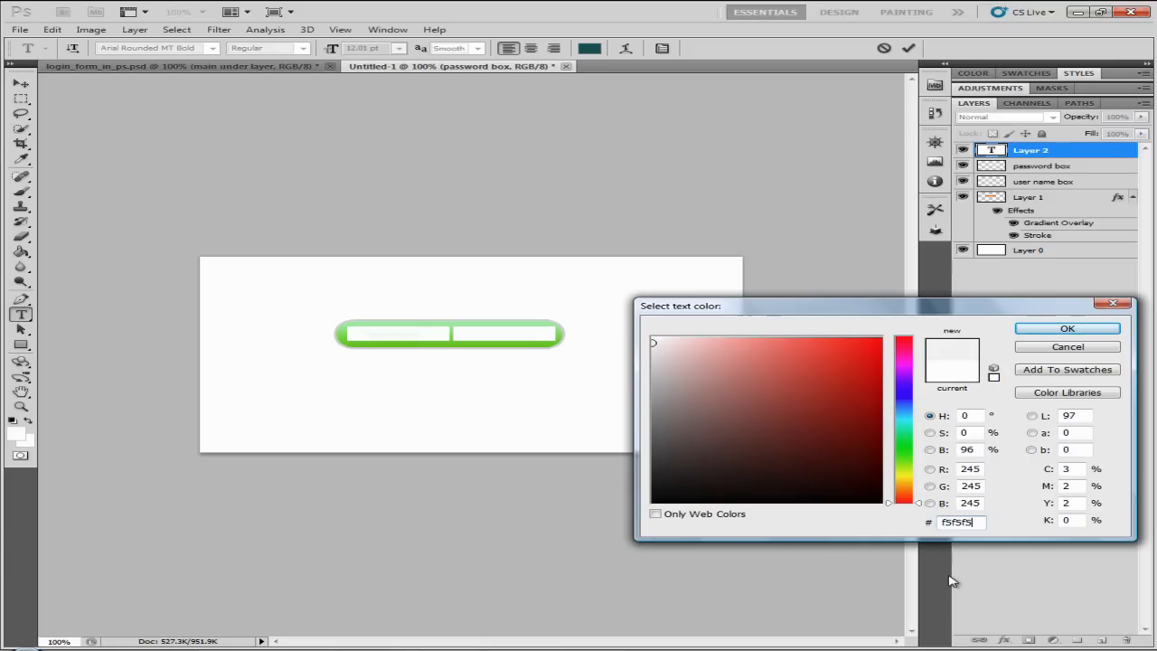
key("BackSpace")
key("BackSpace")
key("BackSpace")
key("BackSpace")
key("BackSpace")
key("BackSpace")
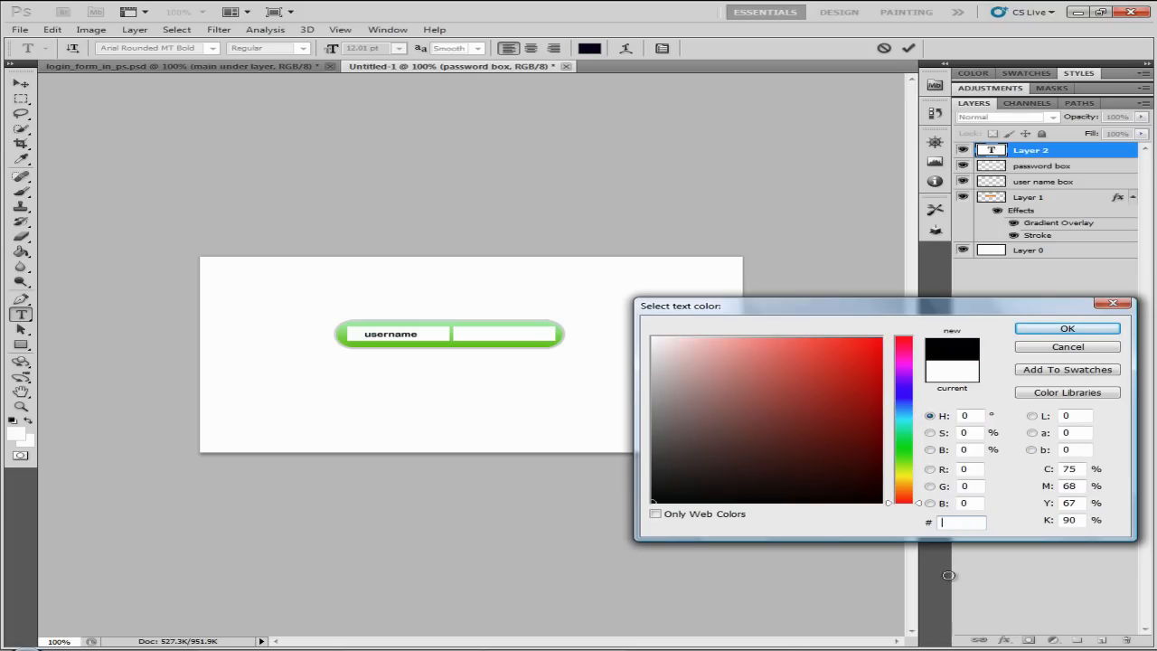
type("d7d7d7")
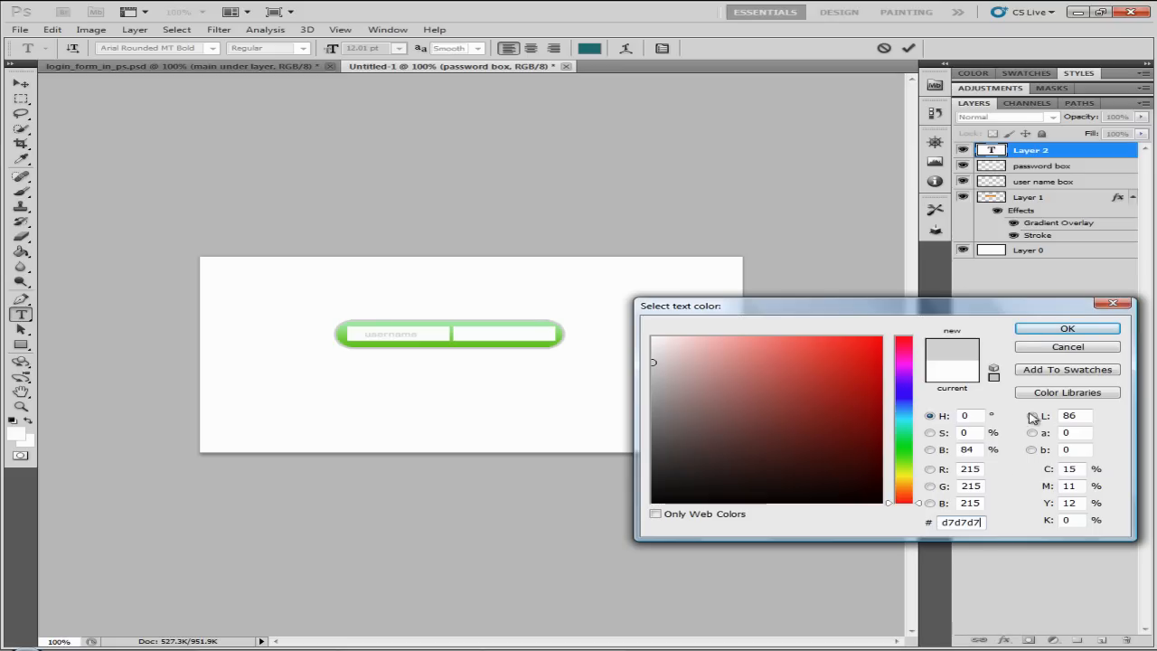
left_click(1053, 334)
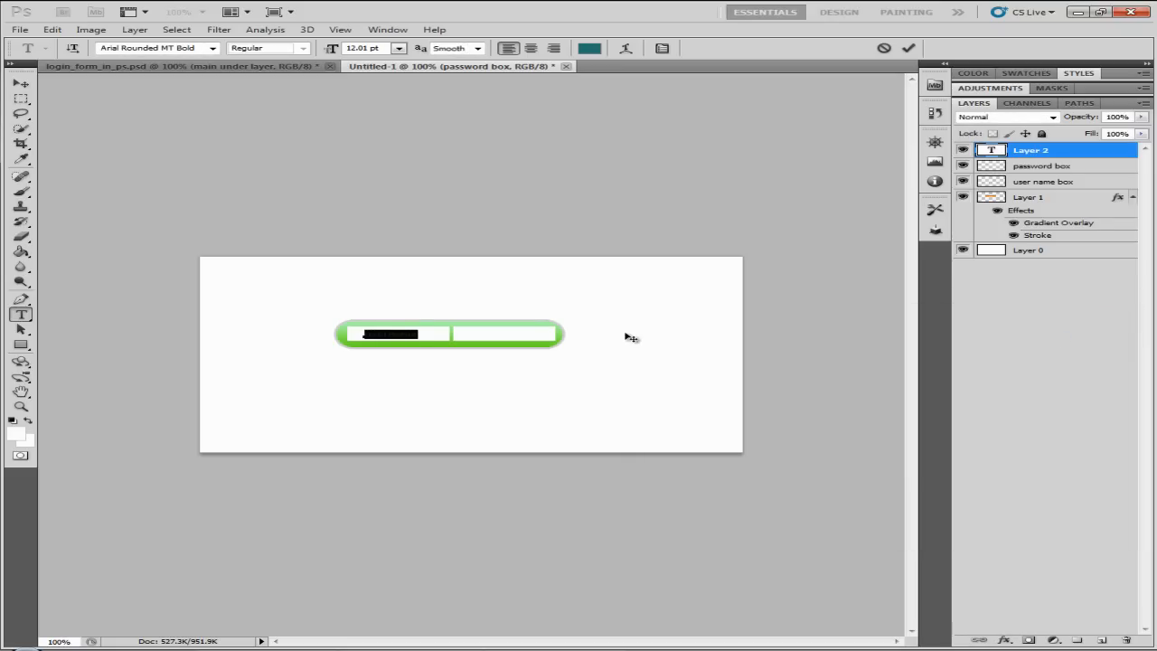
left_click(19, 83)
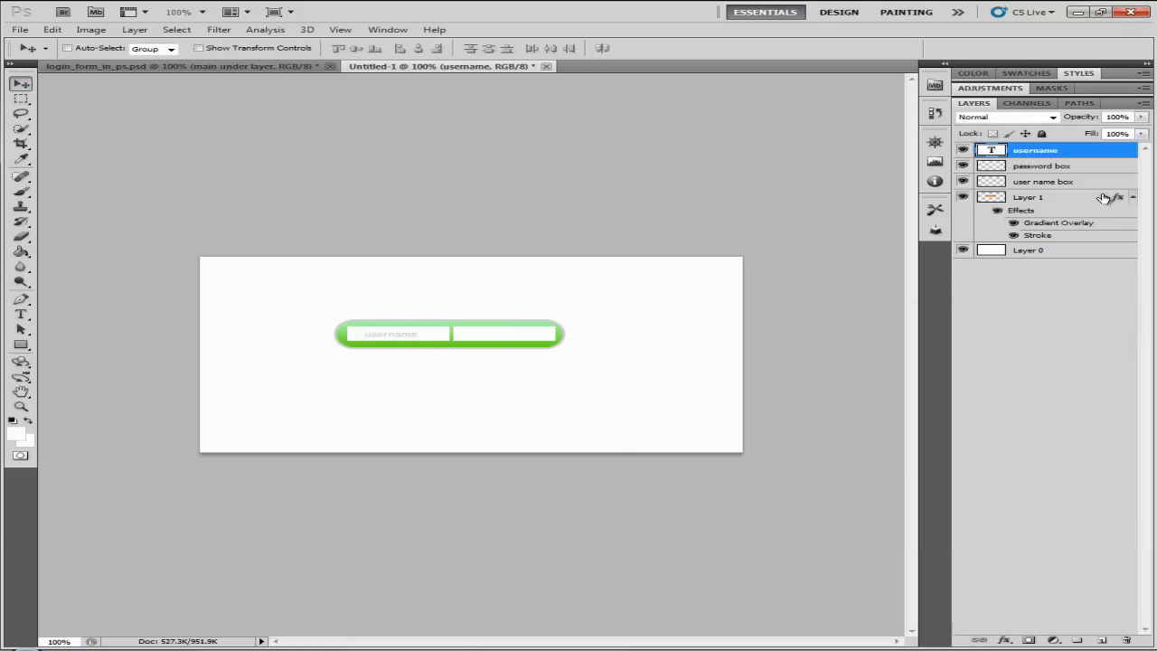
- Duplicate the username text layer and move the copy straight across into the right white box
right_click(1112, 158)
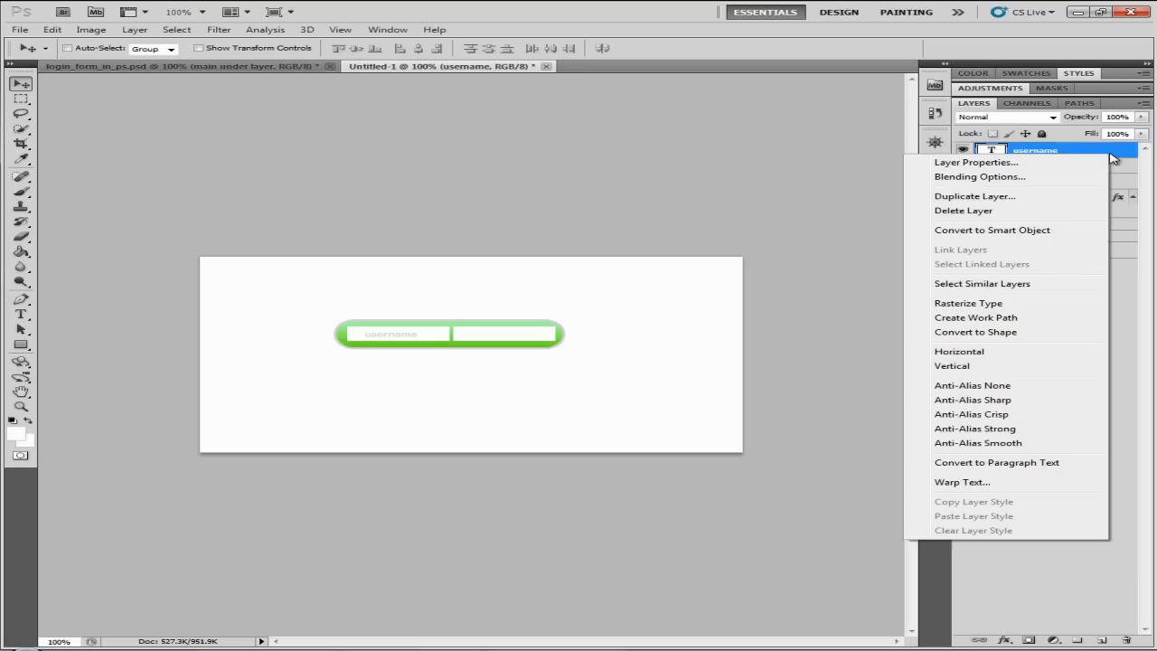
left_click(1003, 197)
left_click(735, 202)
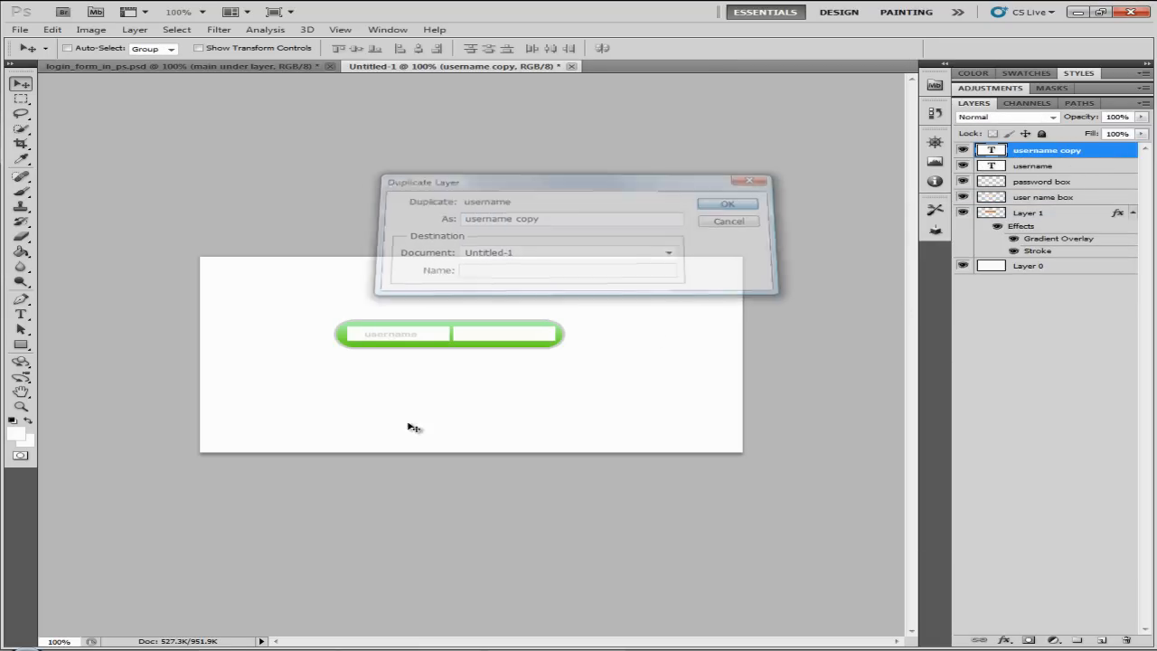
left_click_drag(401, 337, 511, 337)
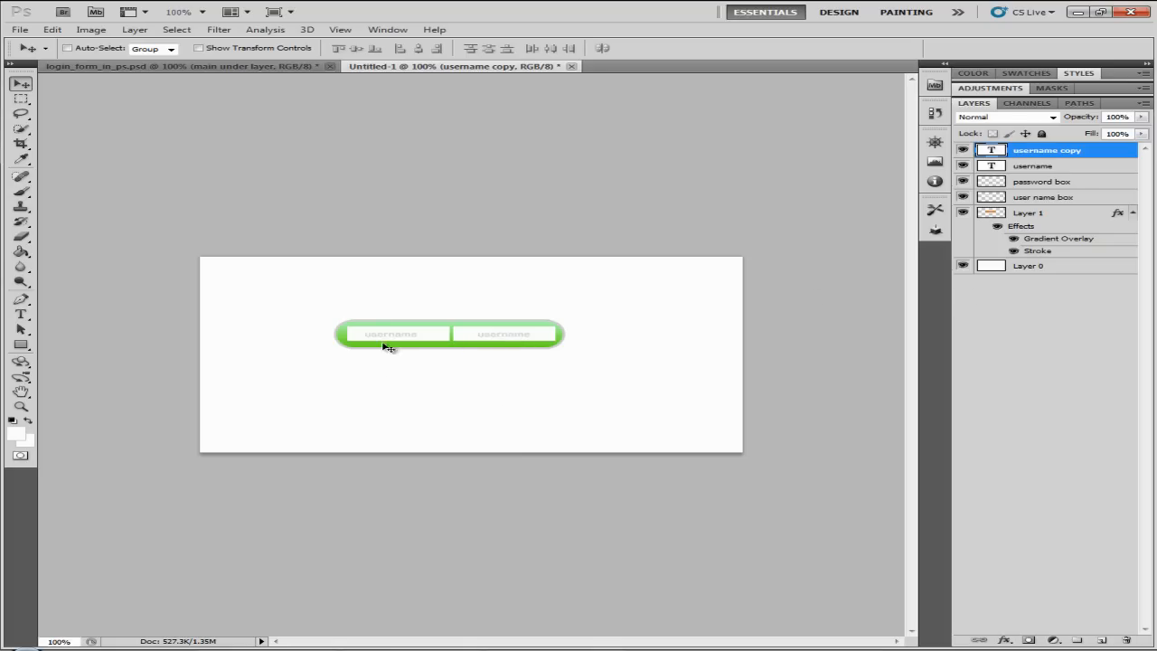
- Replace the text of the copied label in the right white box with "password"
left_click(20, 314)
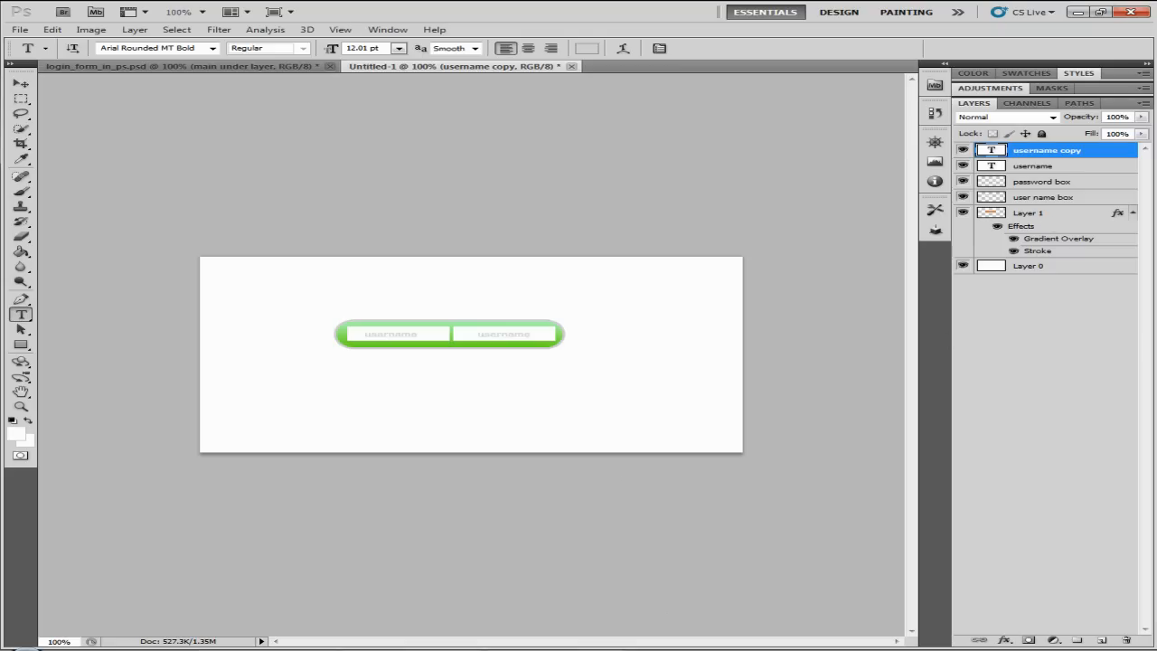
left_click(913, 649)
left_click(1075, 604)
double_click(990, 150)
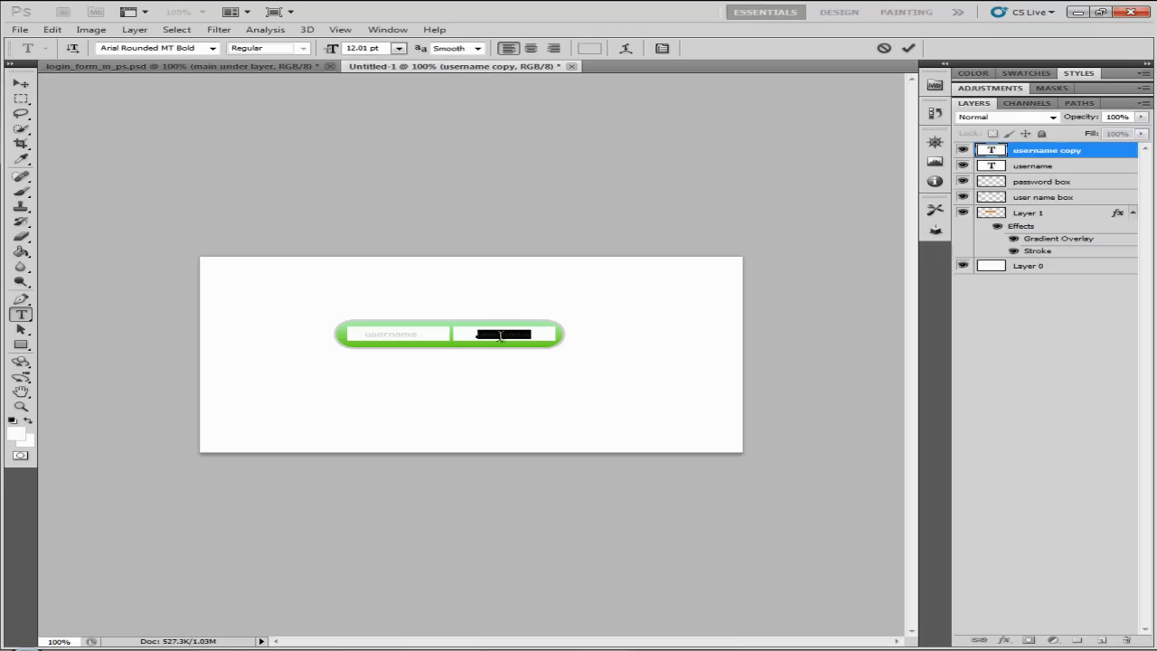
key("BackSpace")
type("password")
left_click(21, 83)
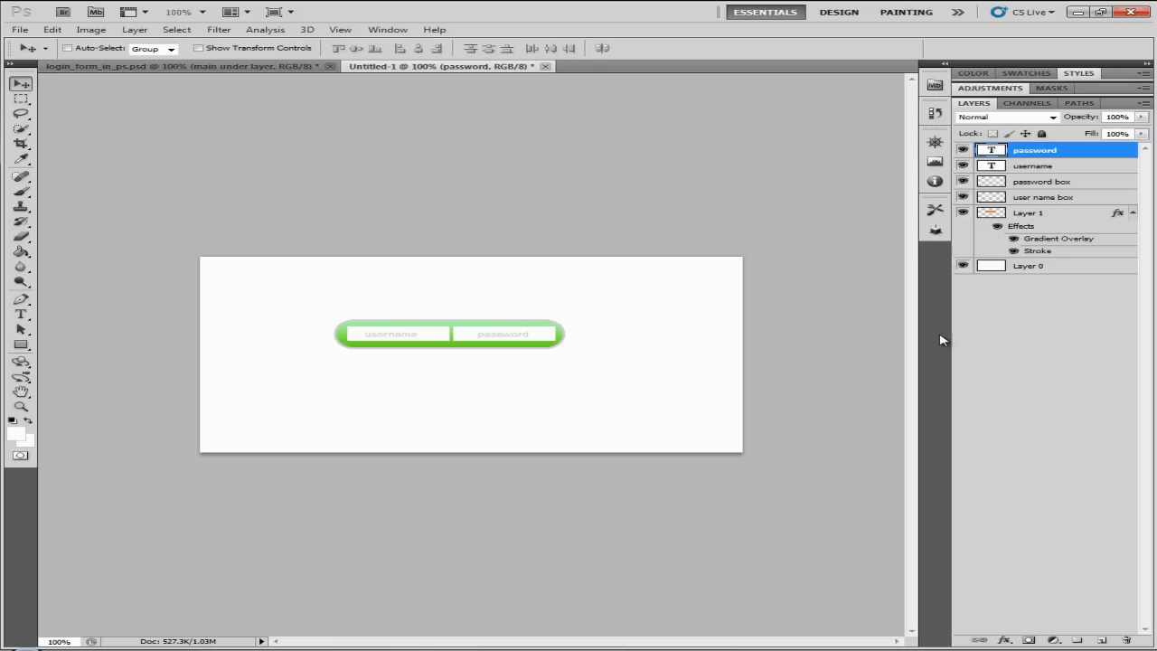
- Check the reference form in login_form_in_ps.psd and add a new layer above the password text layer
left_click(1030, 165)
left_click(1040, 150)
left_click(233, 67)
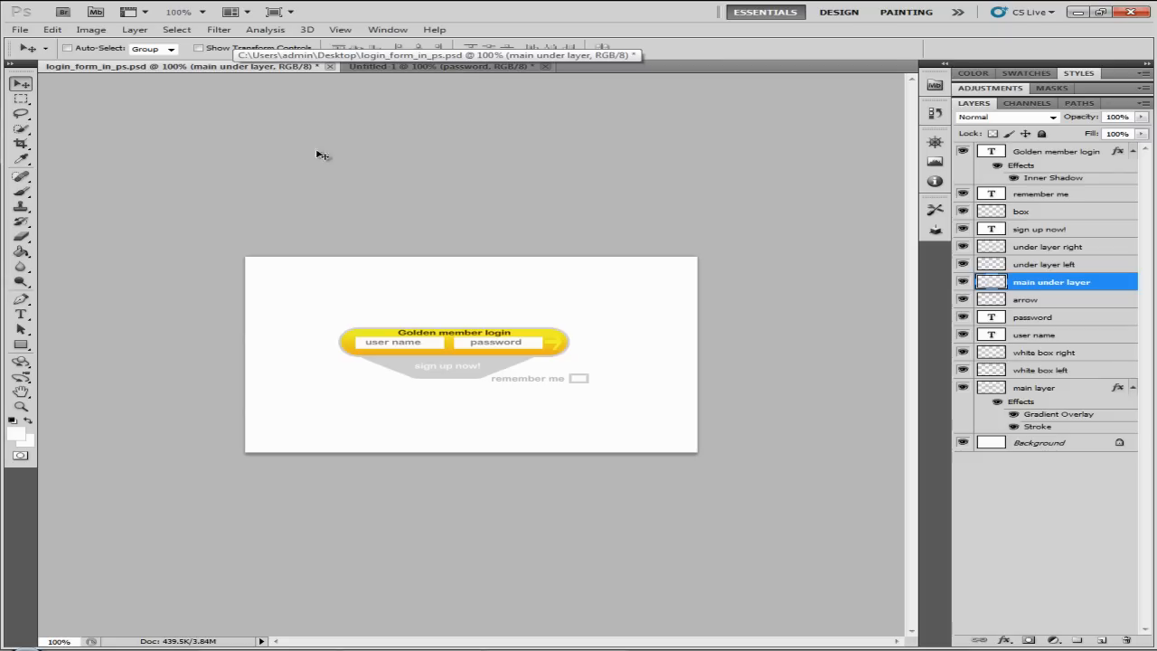
left_click(433, 66)
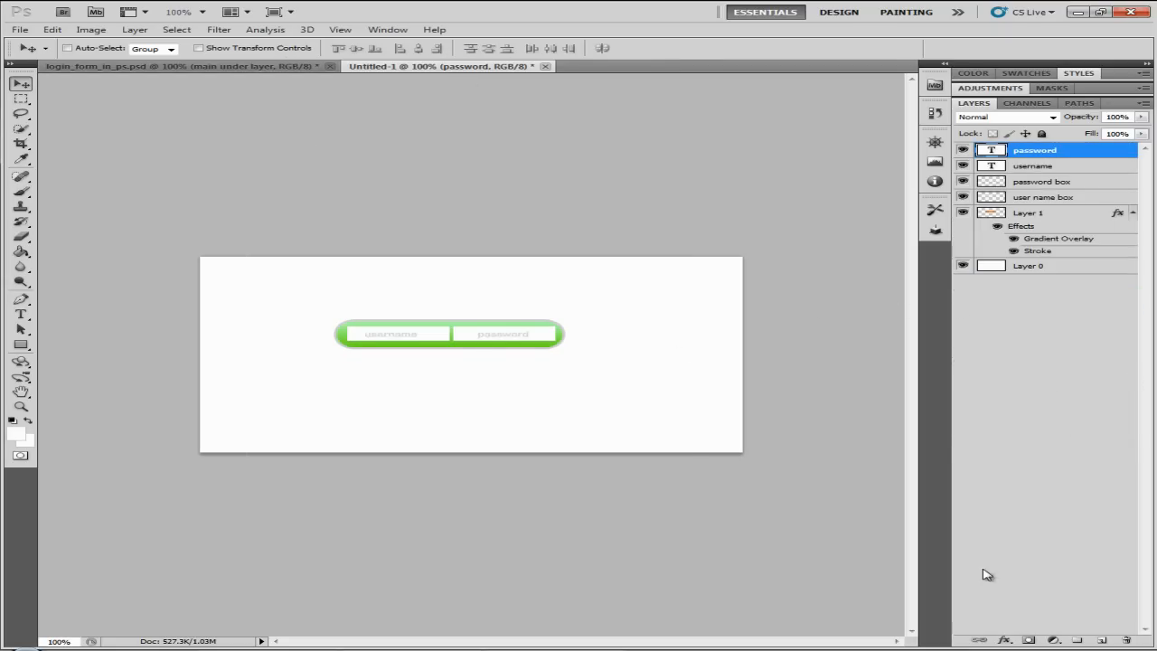
left_click(1102, 640)
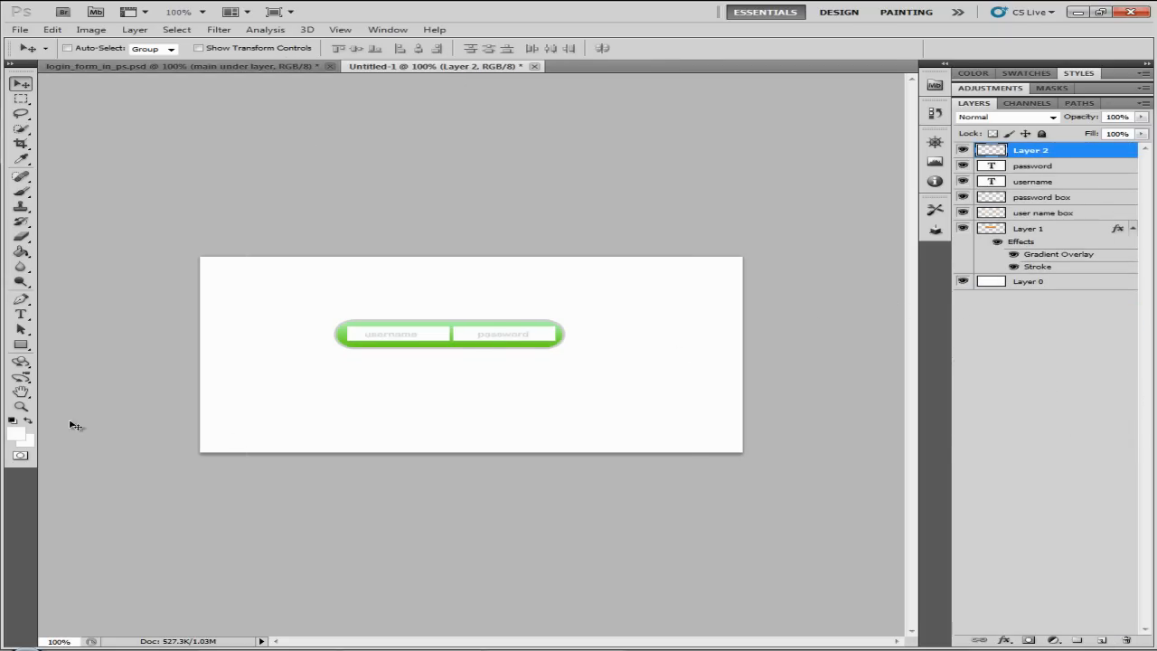
- Switch to the Rounded Rectangle tool and try to draw a shape just below the green bar on the new layer
left_click(20, 344)
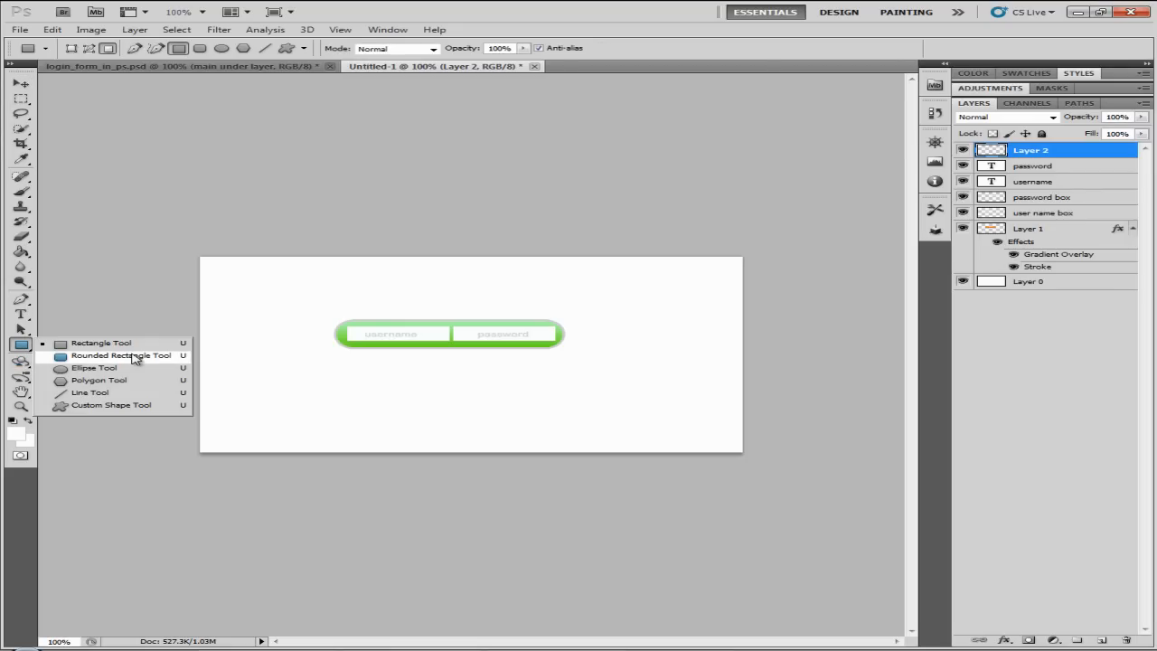
left_click(134, 356)
left_click_drag(418, 349, 339, 370)
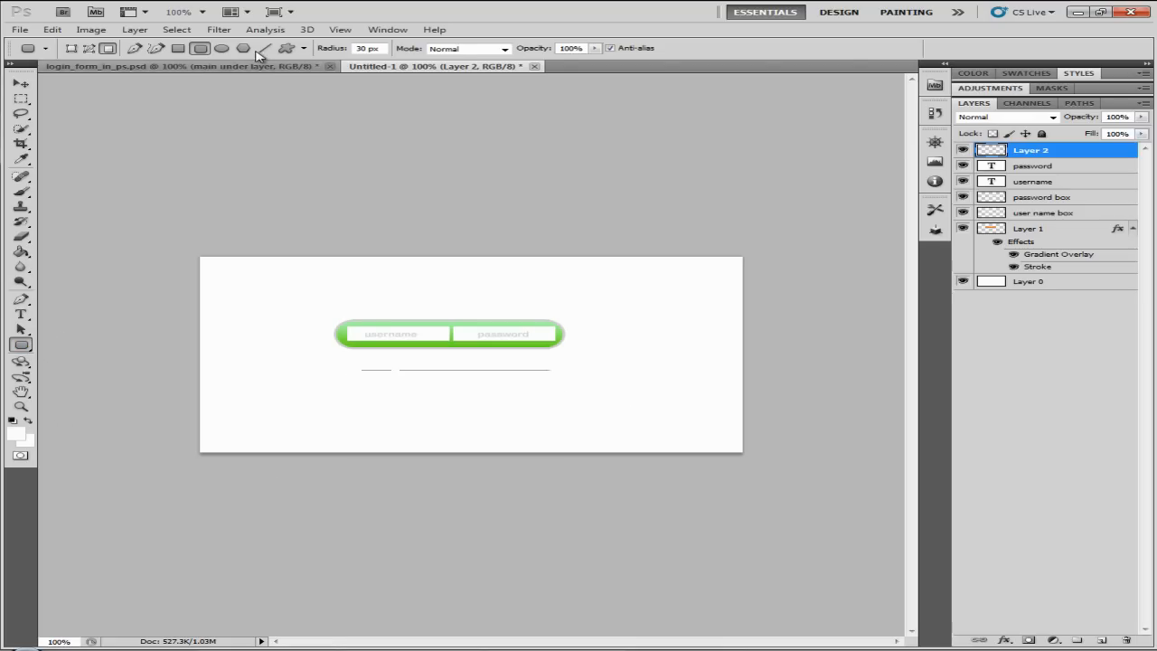
- Set the Rounded Rectangle tool to Unconstrained size and try to draw a shape just below the green bar
left_click(305, 47)
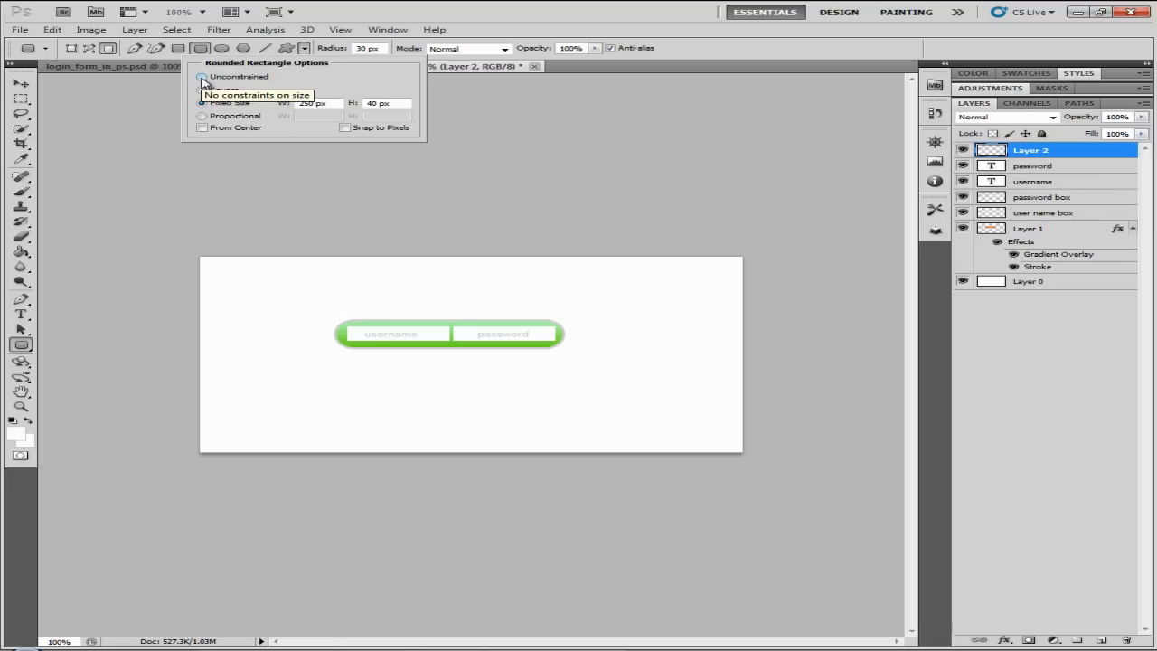
left_click(203, 77)
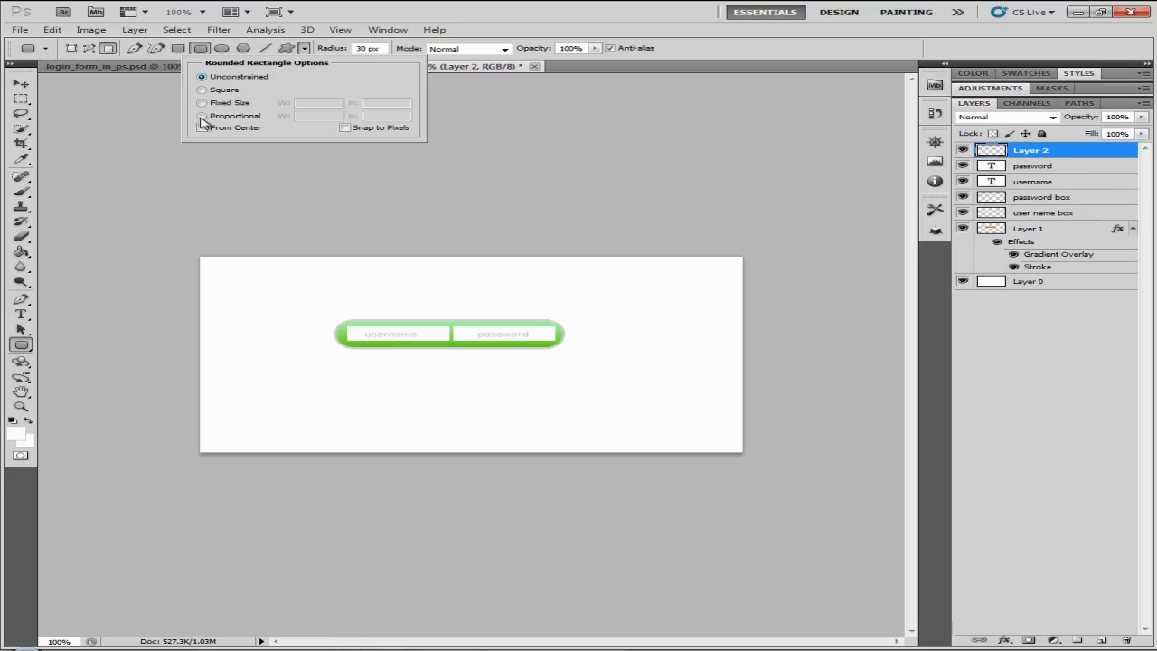
left_click(202, 104)
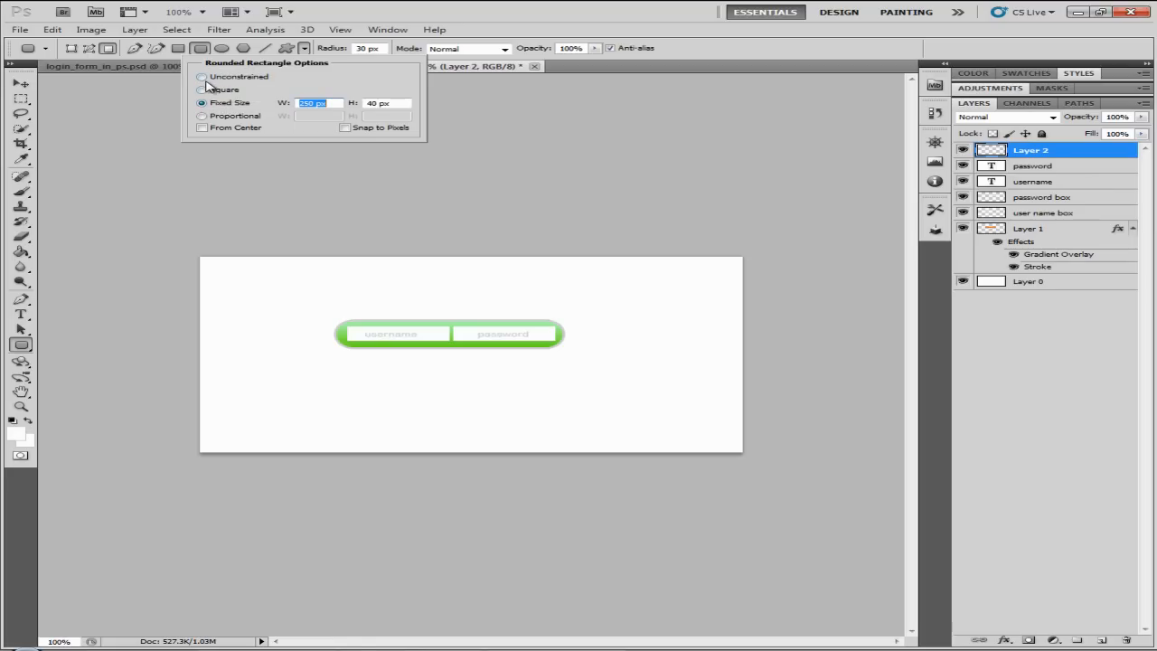
left_click(202, 77)
left_click(306, 48)
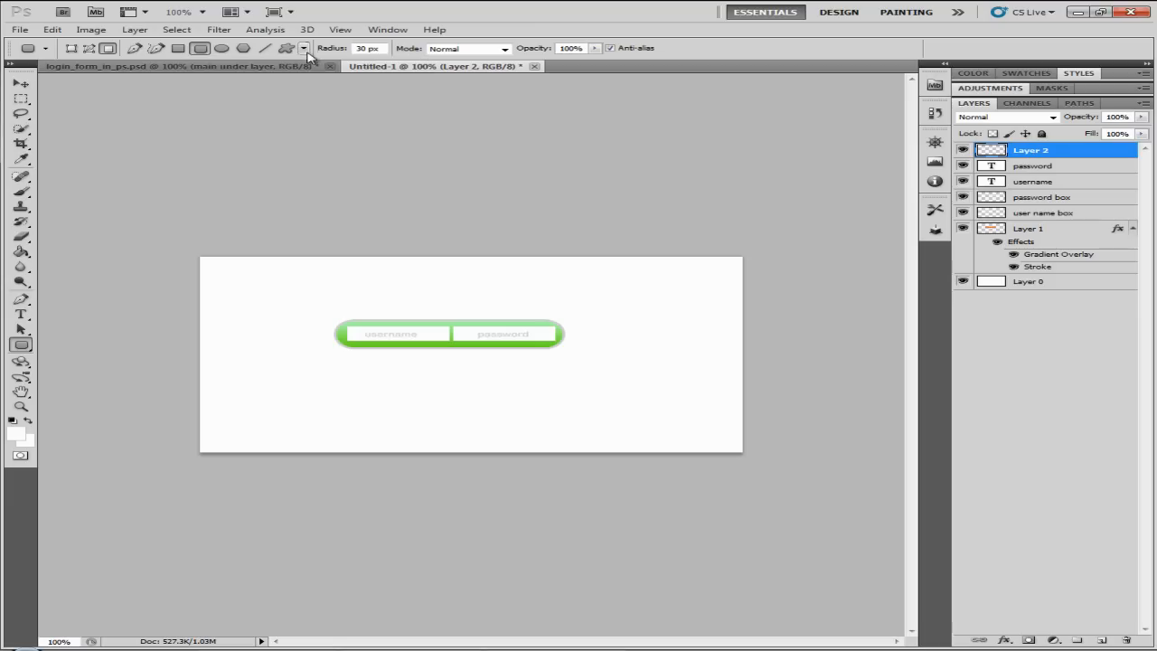
left_click_drag(382, 357, 498, 370)
- Set the foreground colour to d7d7d7 and draw a small rounded rectangle directly below the middle of the green bar
left_click(16, 434)
left_click(967, 523)
type("0d7d7d")
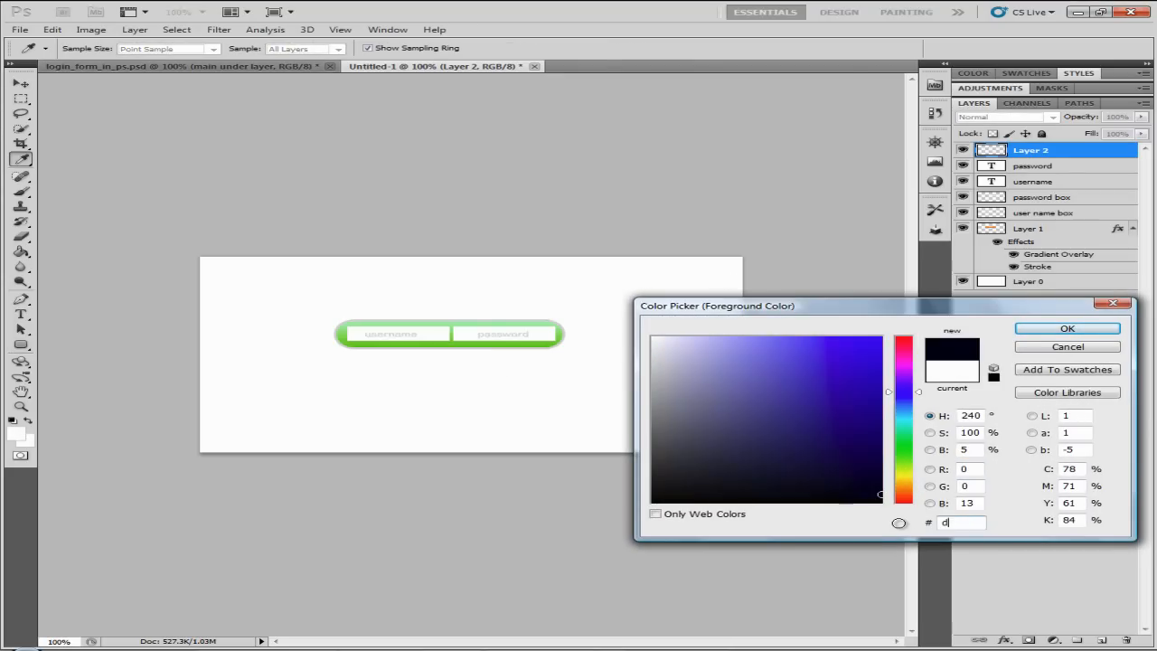
type("7d7d7")
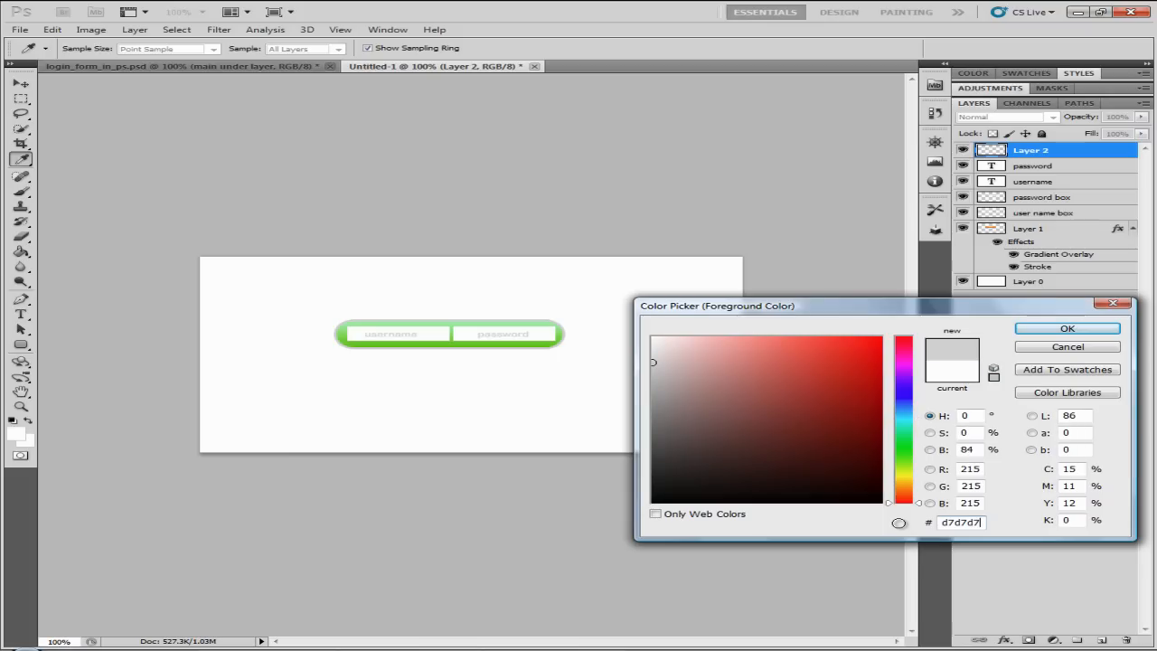
left_click(1081, 330)
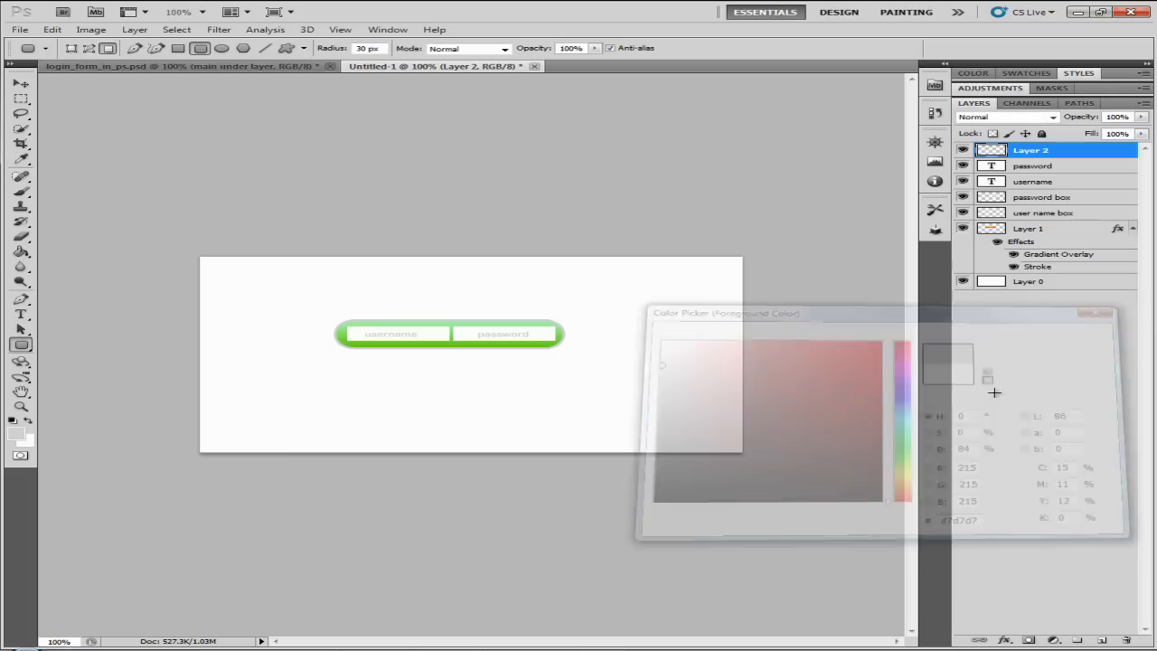
left_click_drag(406, 351, 488, 366)
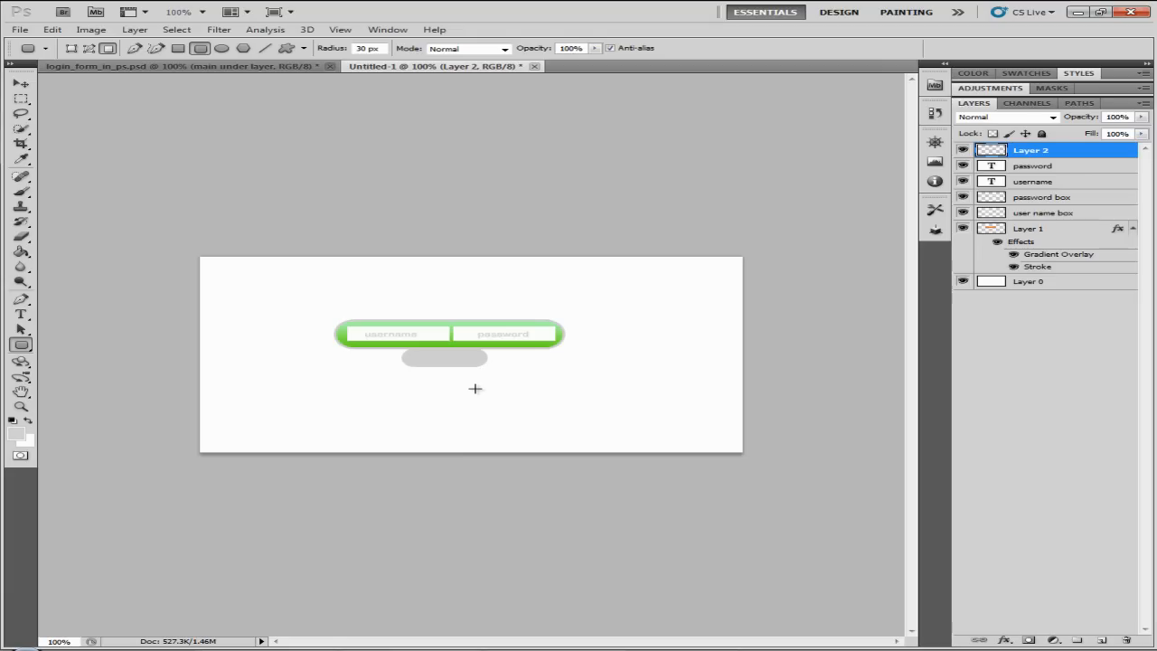
left_click(20, 83)
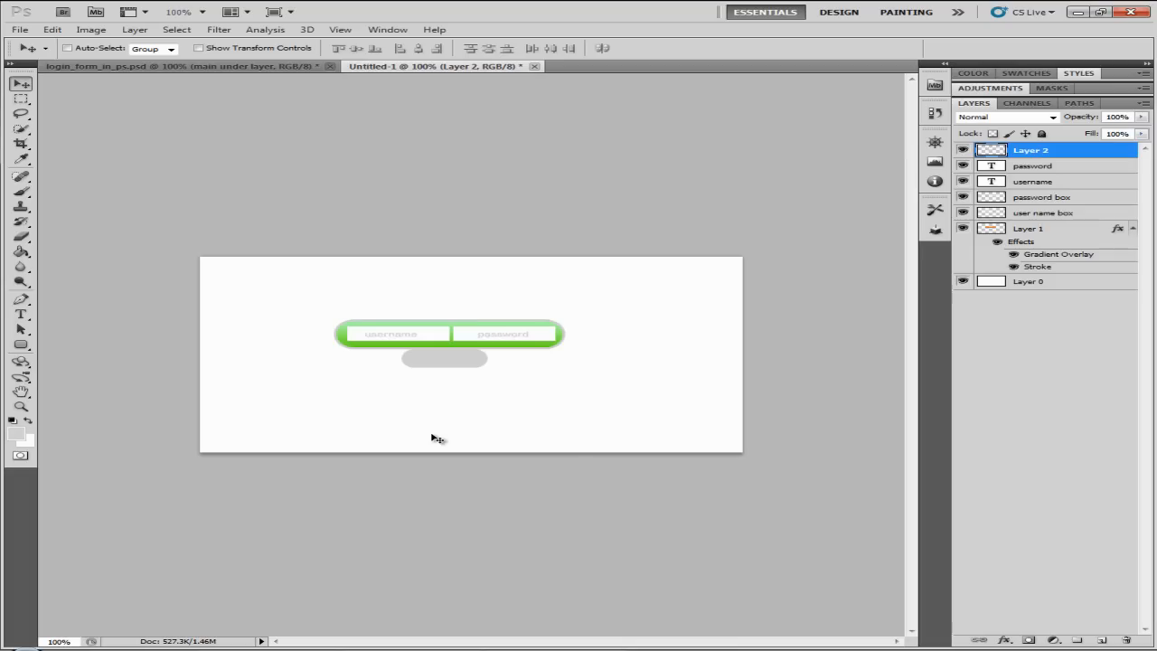
- Add a new layer and draw a triangular Pen path between the green bar and the grey shape's left end
left_click(1101, 640)
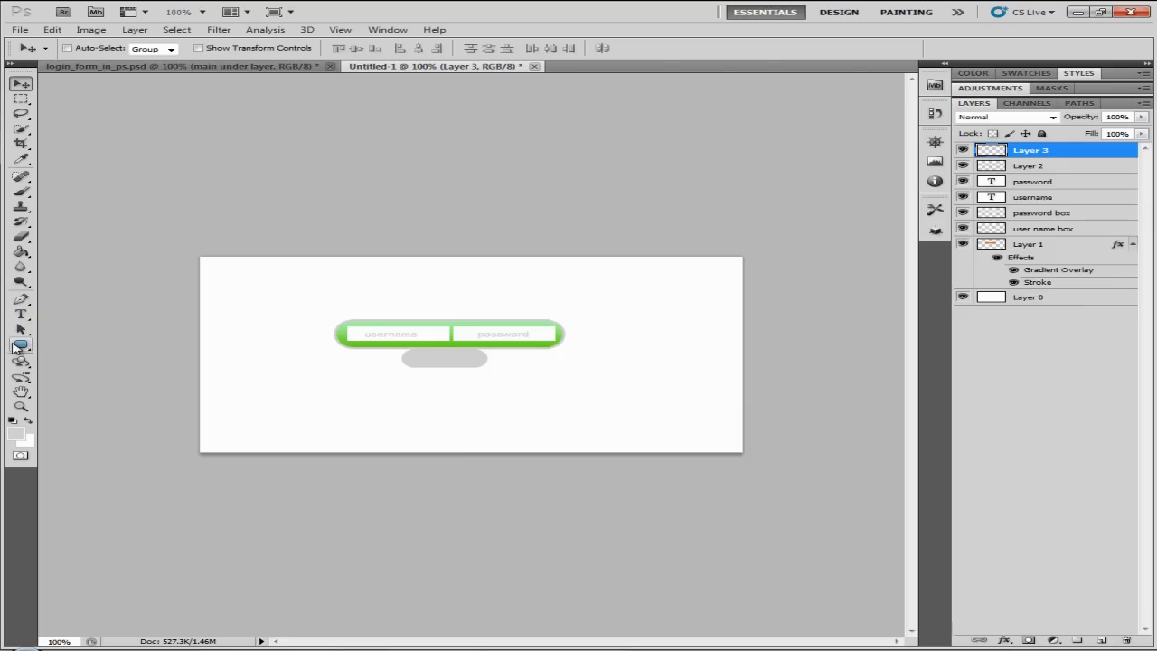
left_click(23, 305)
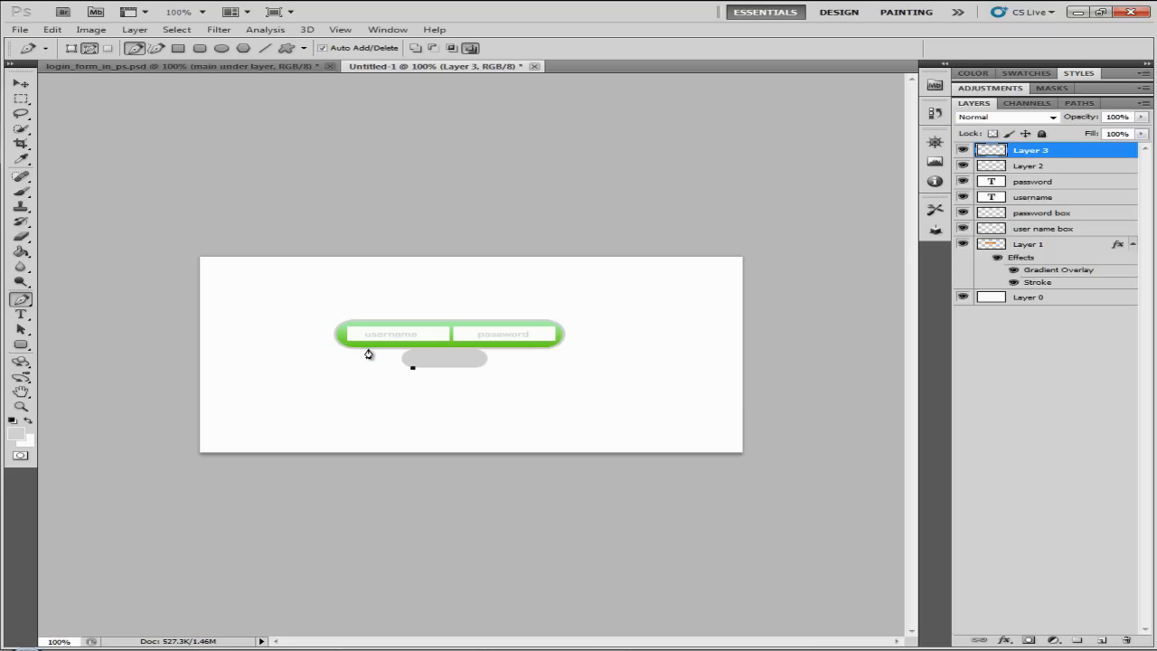
left_click(413, 368)
- Fill the triangular path with the foreground colour at 100% opacity in Normal mode
right_click(406, 359)
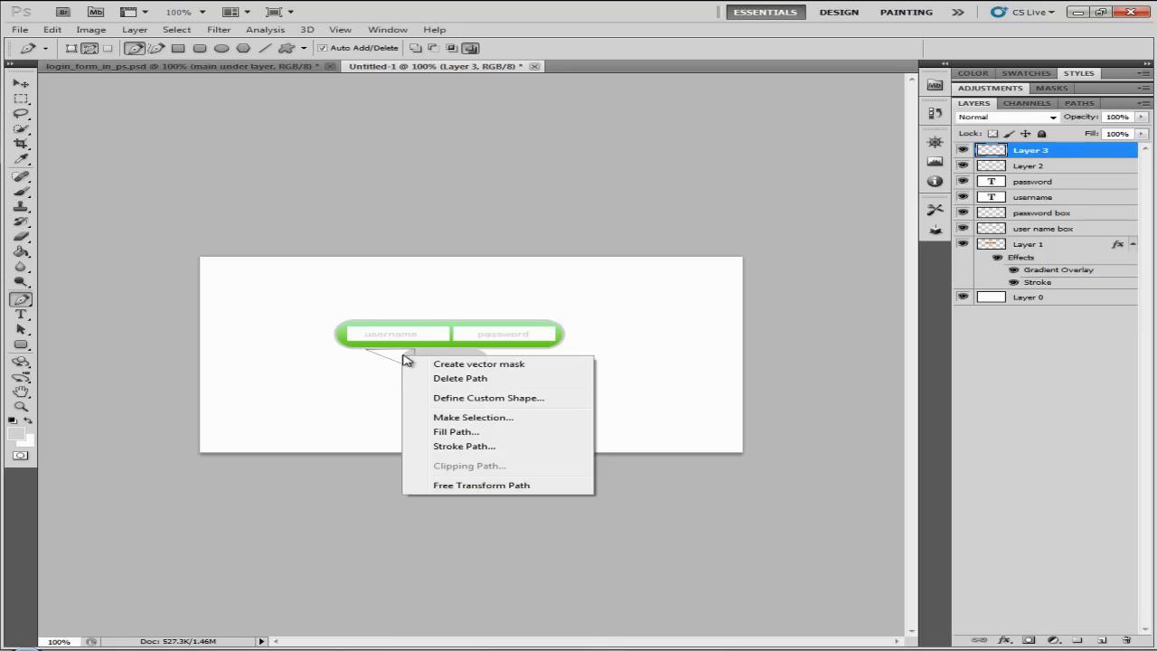
left_click(489, 435)
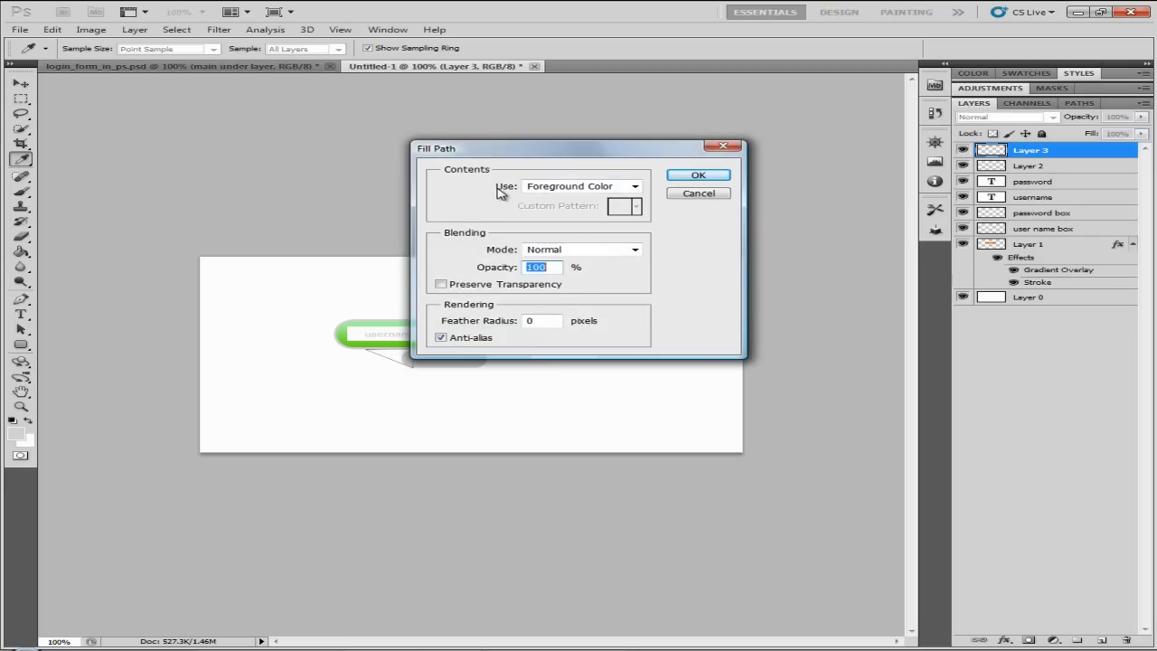
left_click(622, 188)
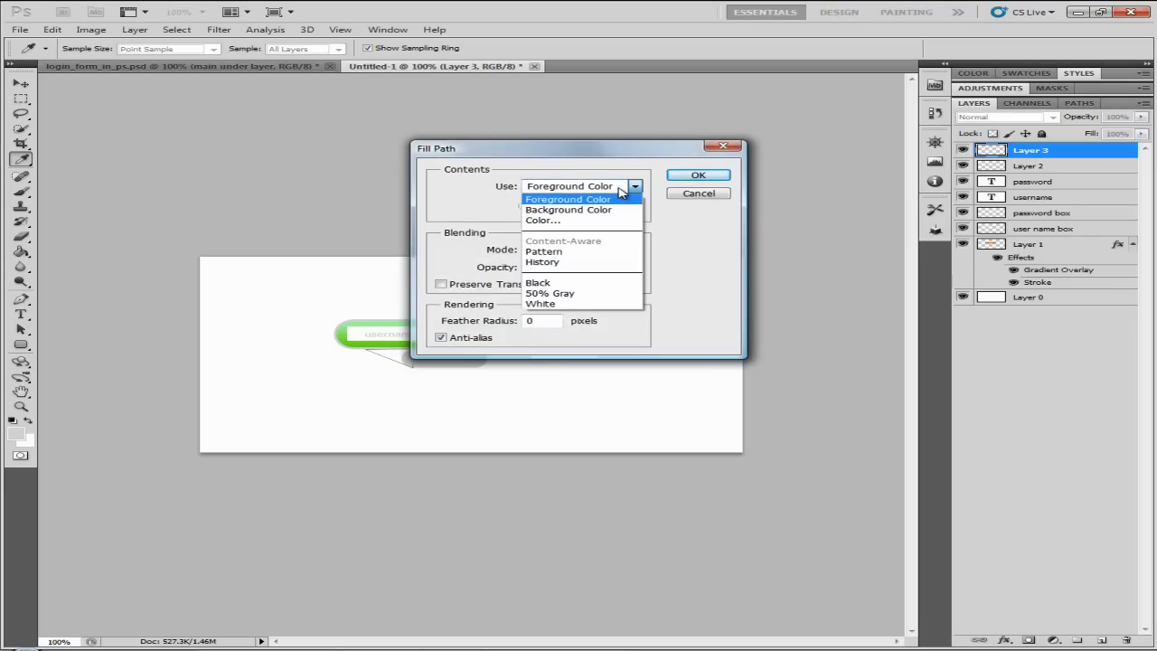
left_click(568, 200)
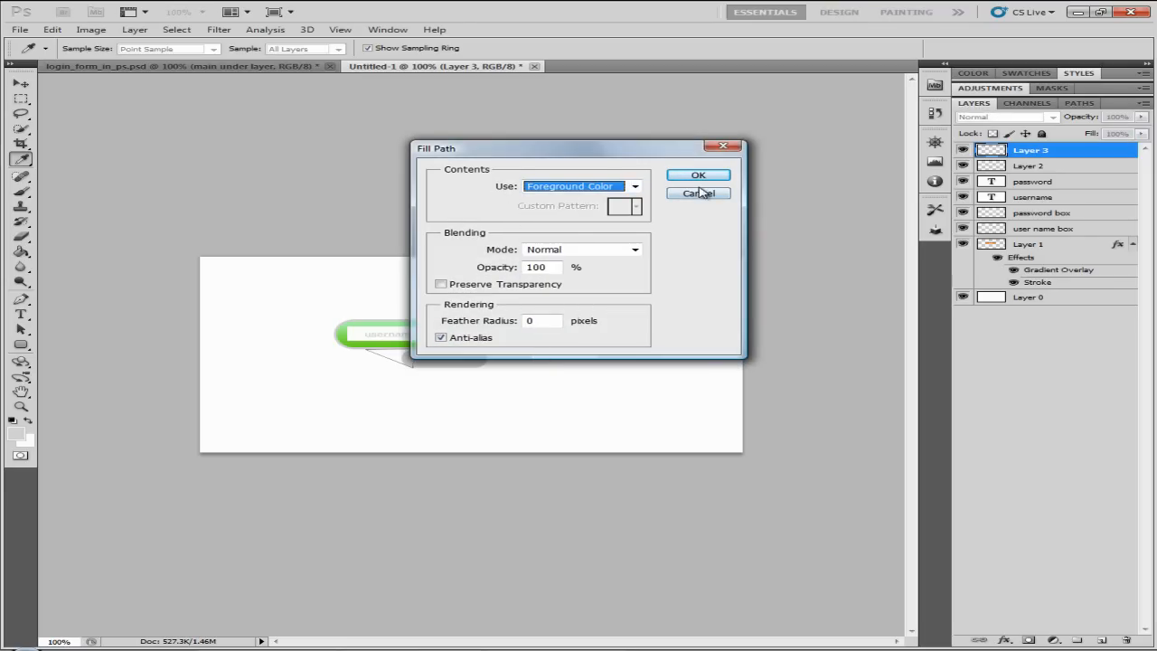
left_click(695, 174)
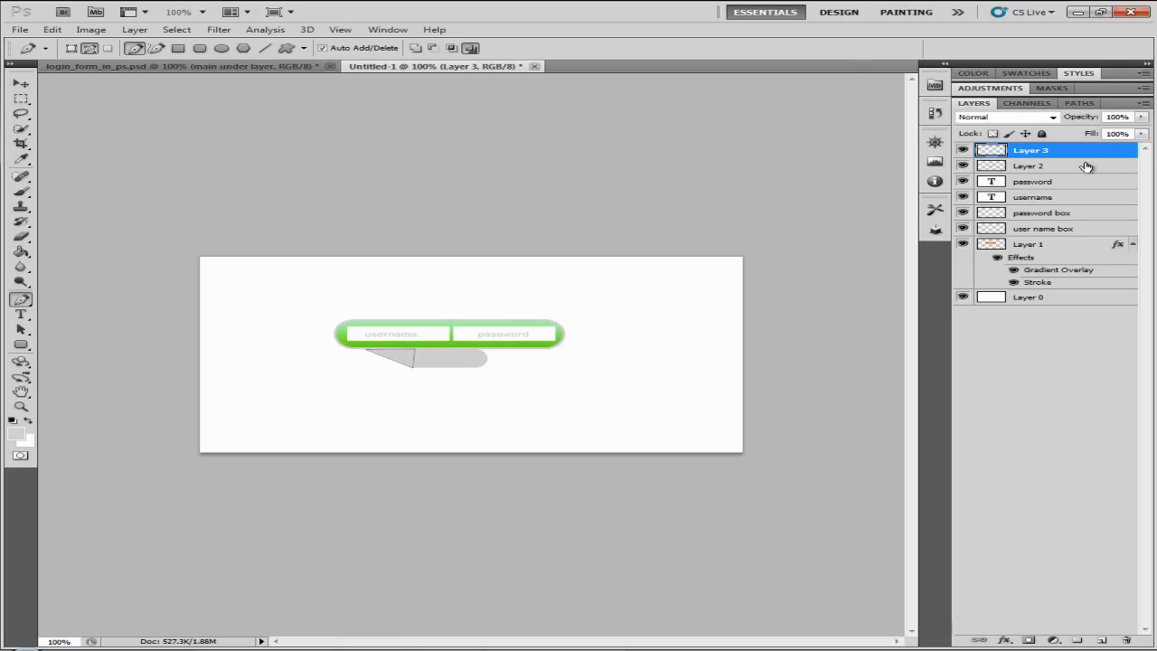
- Deselect the work path of the triangle and return to the layer list
left_click(1079, 102)
left_click(1048, 163)
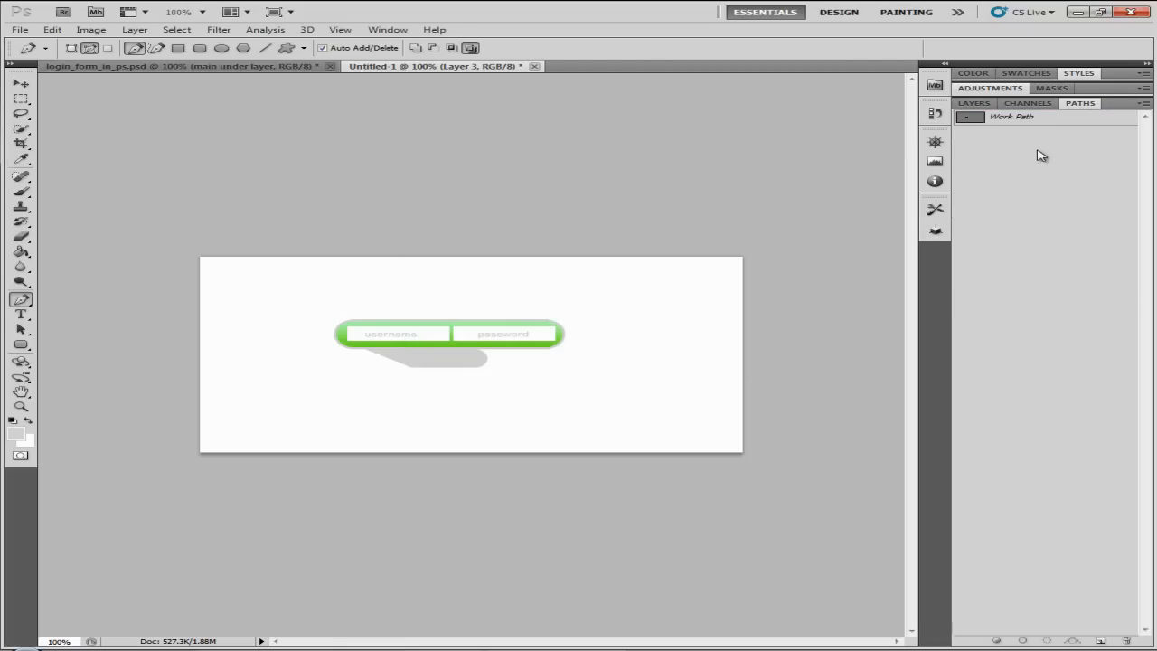
left_click(973, 104)
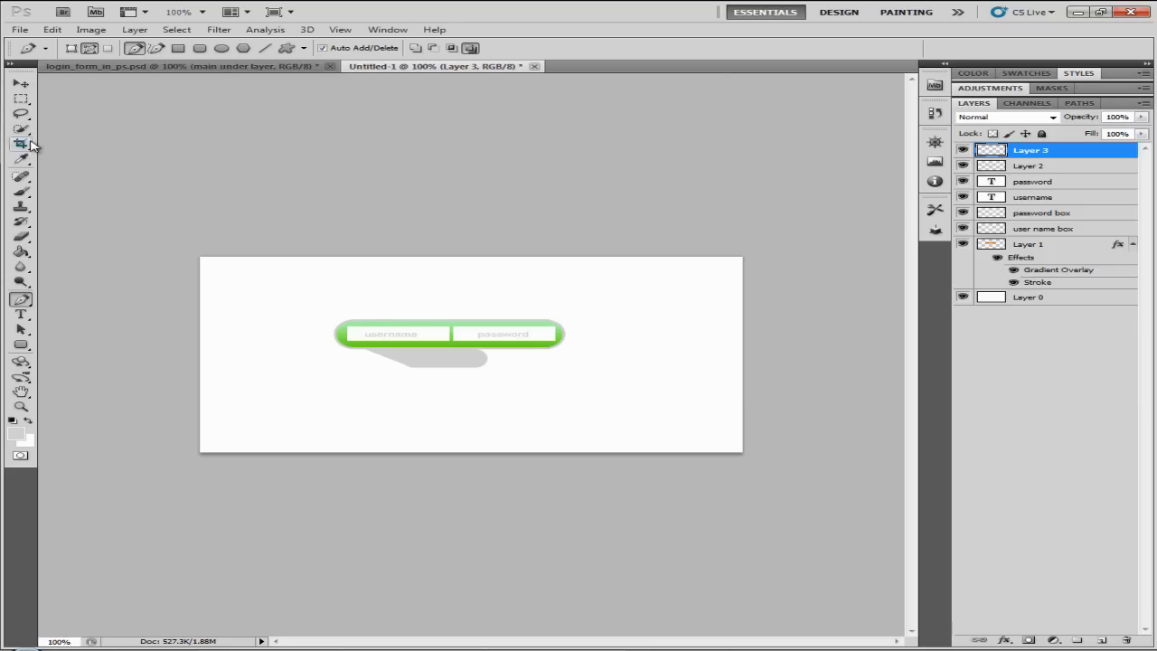
- Duplicate the grey triangle's layer and move the copy past the right end of the grey shape
left_click(21, 84)
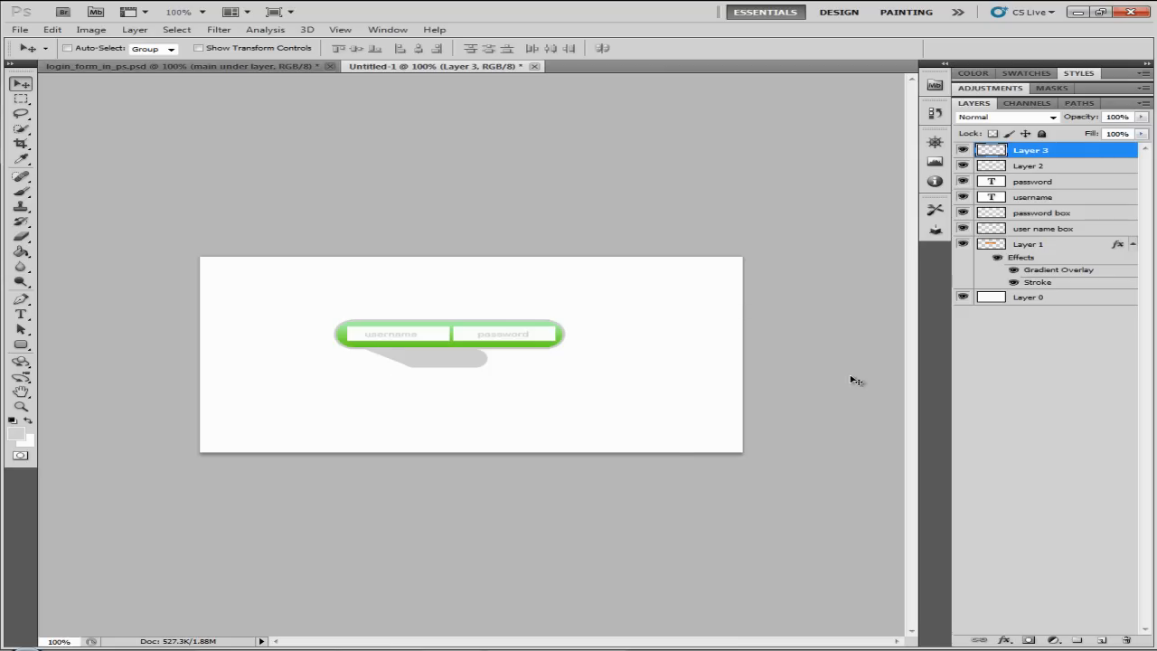
right_click(1072, 158)
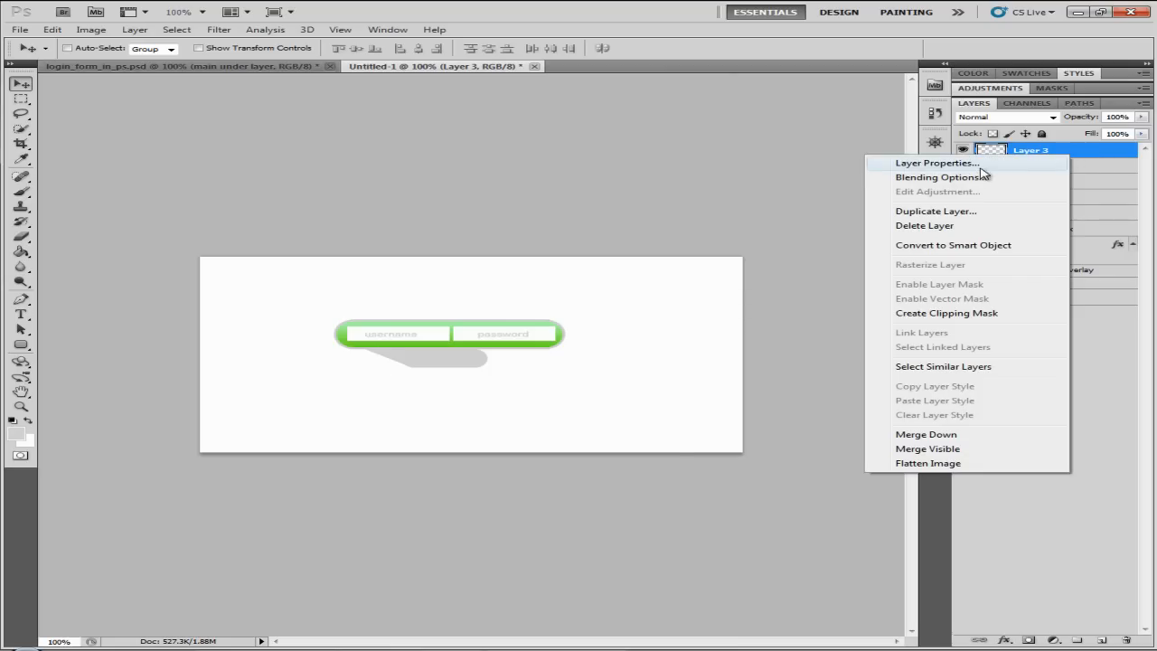
left_click(936, 211)
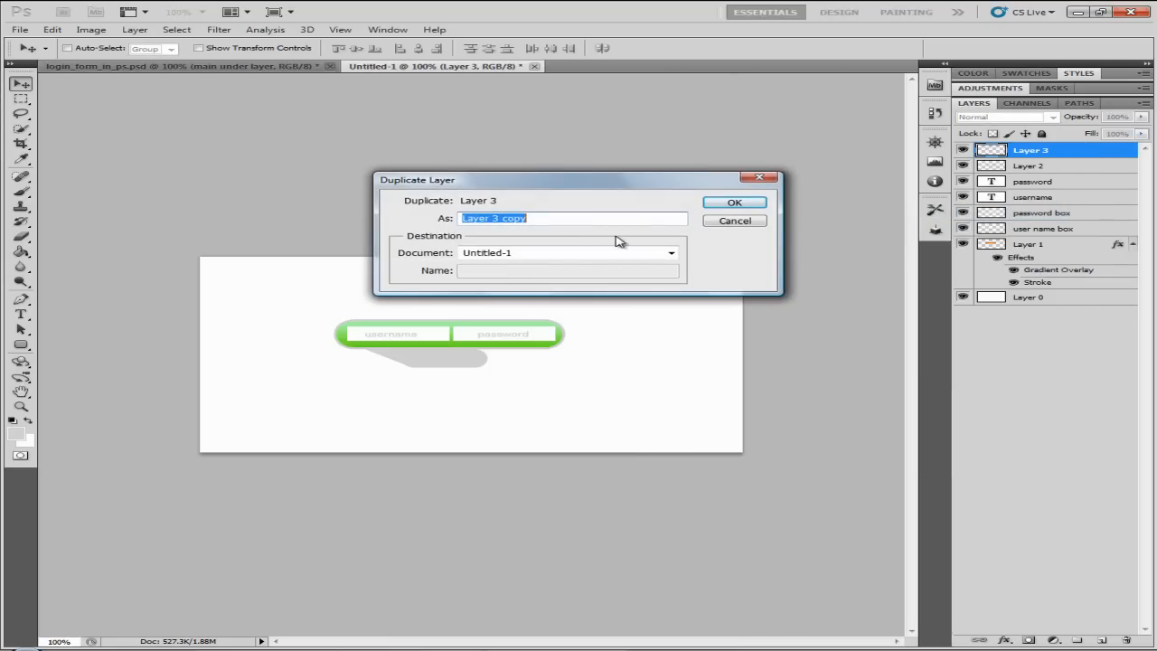
left_click(734, 202)
left_click_drag(402, 363, 533, 373)
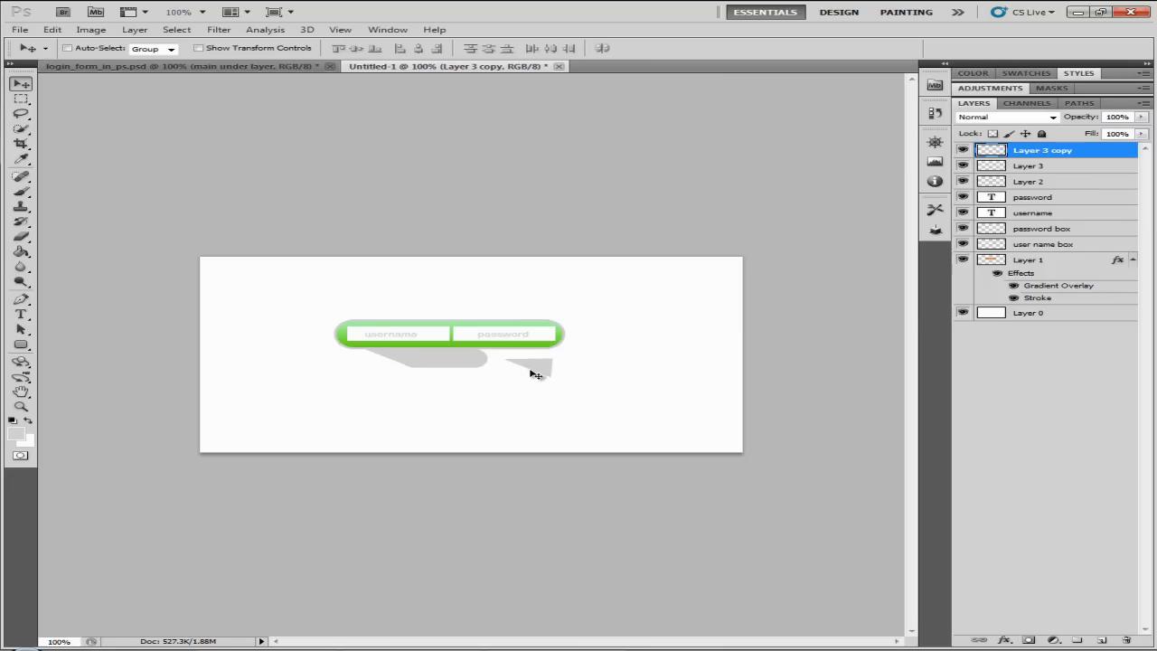
- Flip the copied triangle horizontally and fit it against the grey shape's right end, mirroring the left triangle
left_click(52, 30)
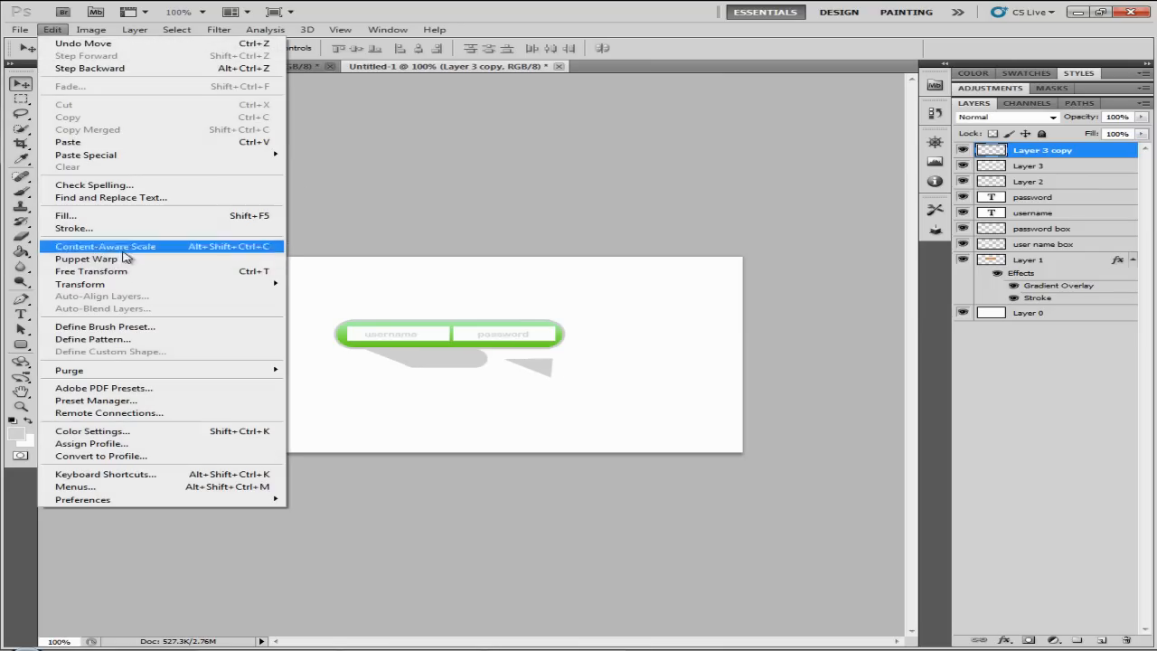
mouse_move(145, 284)
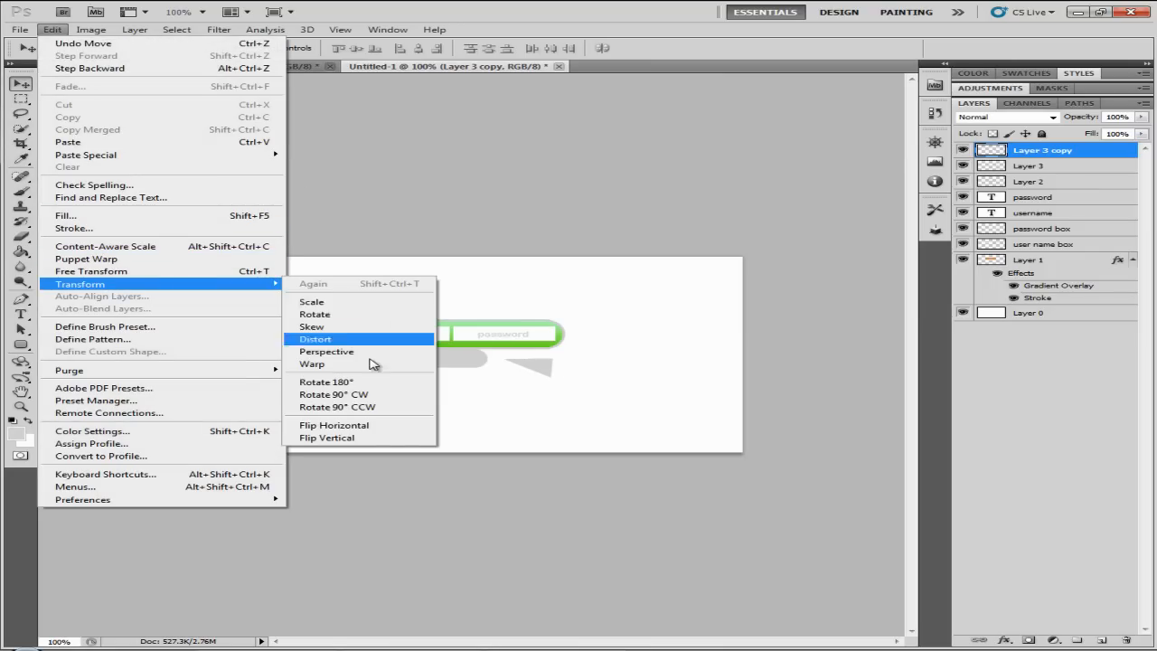
left_click(357, 428)
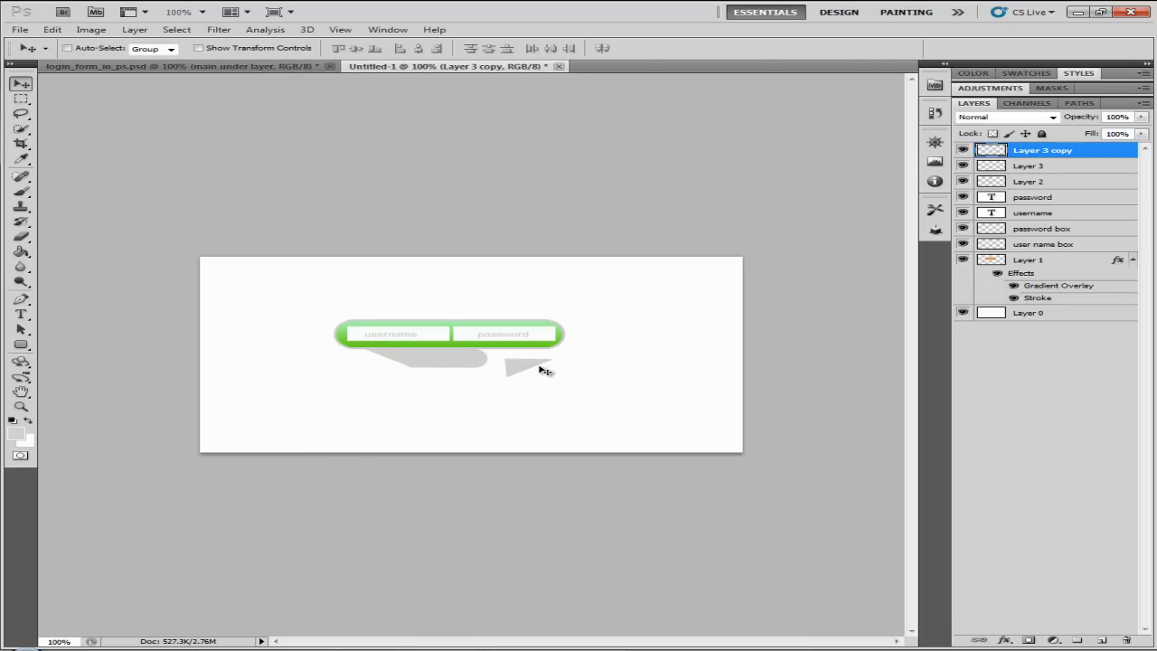
left_click_drag(543, 369, 512, 357)
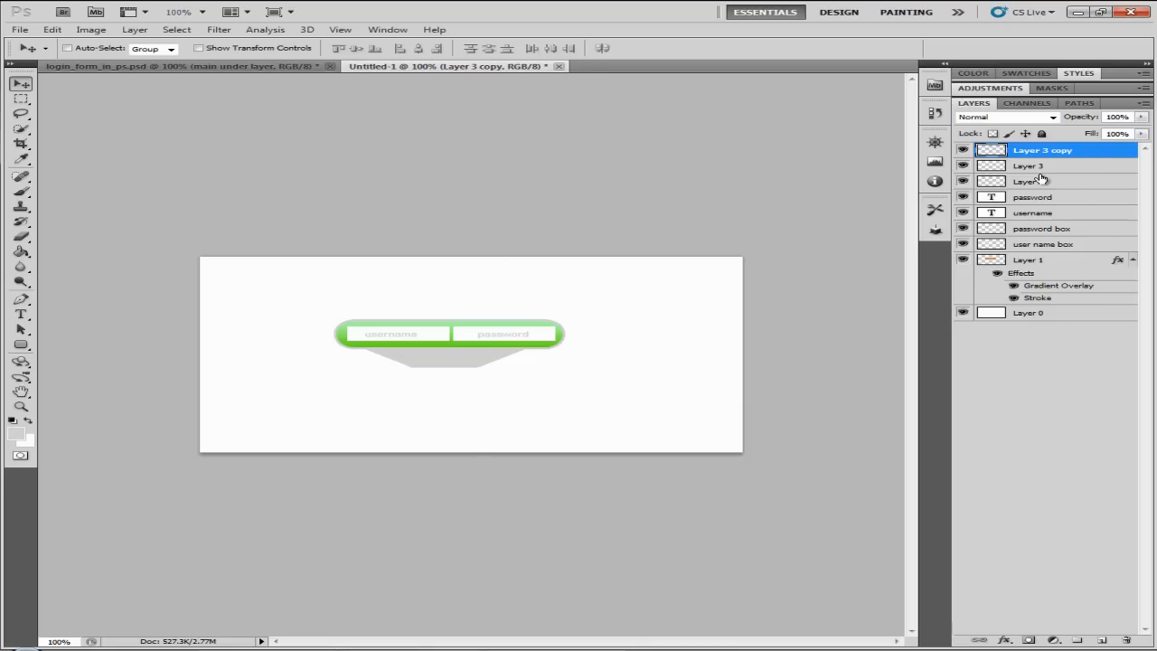
- Add white text reading "sign up now!" on the grey shape below the green bar
left_click(23, 318)
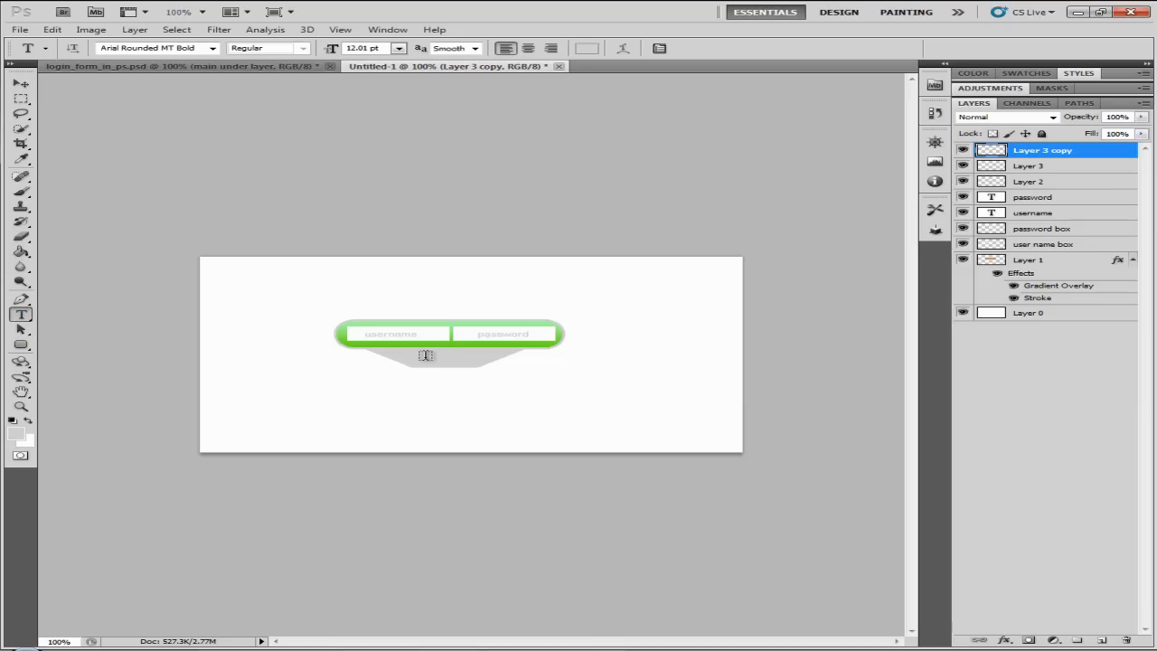
left_click(422, 355)
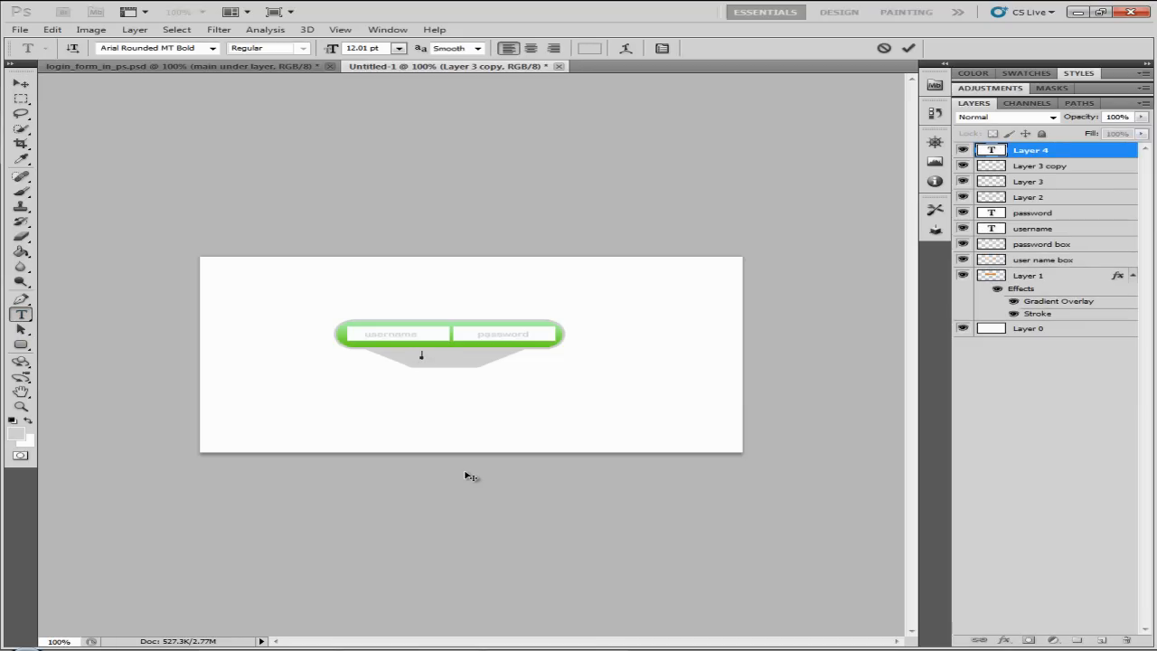
left_click(16, 434)
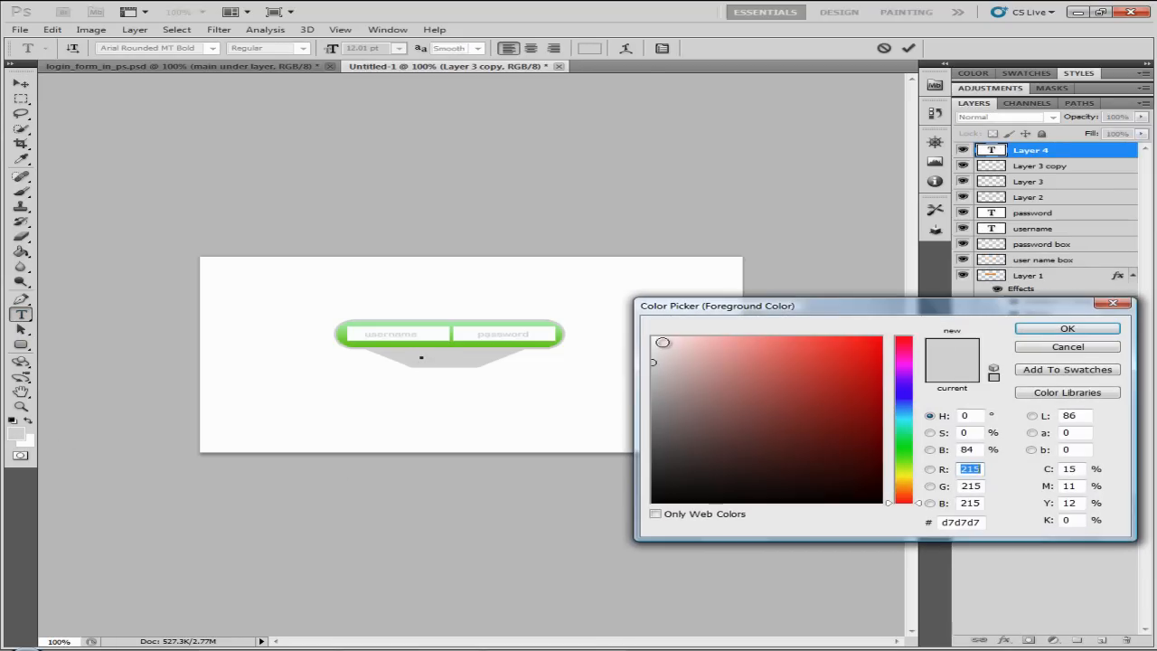
left_click(1088, 336)
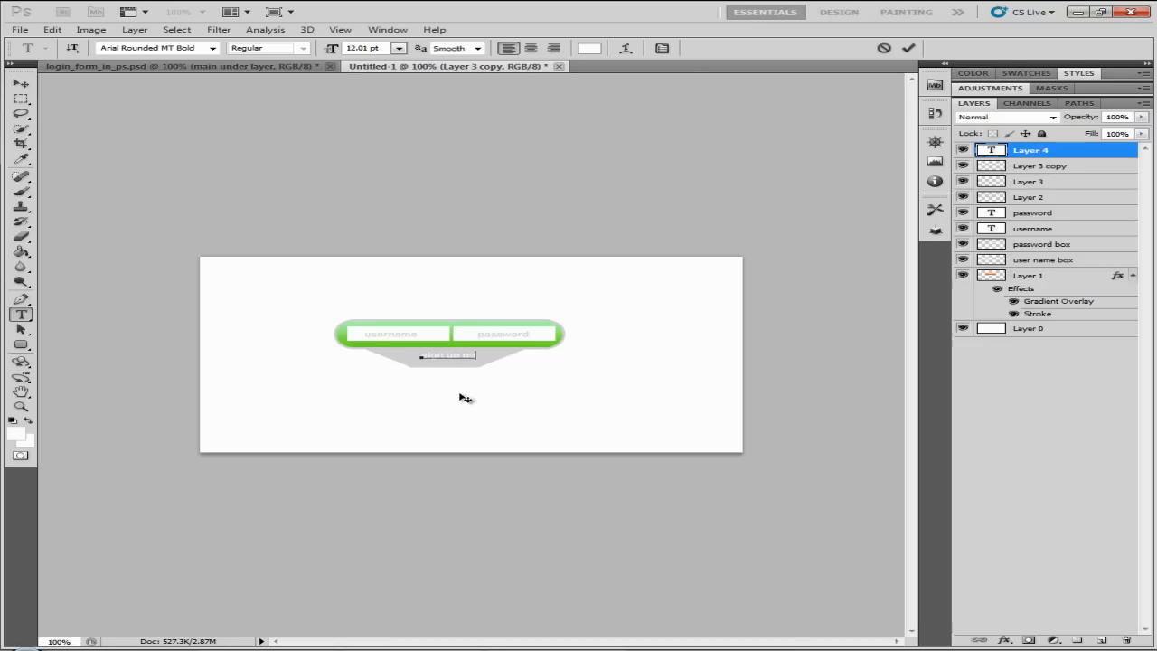
type("!")
- Enlarge the "sign up now!" text and move it left to centre it on the grey shape
left_click_drag(331, 51, 337, 52)
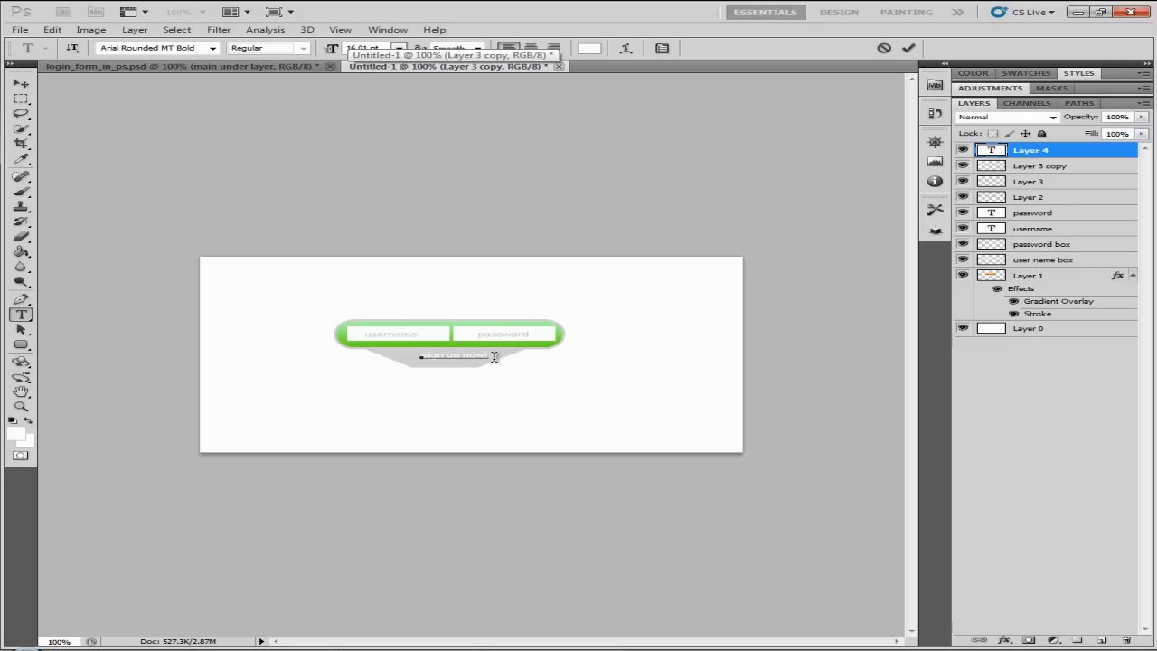
left_click_drag(495, 354, 349, 352)
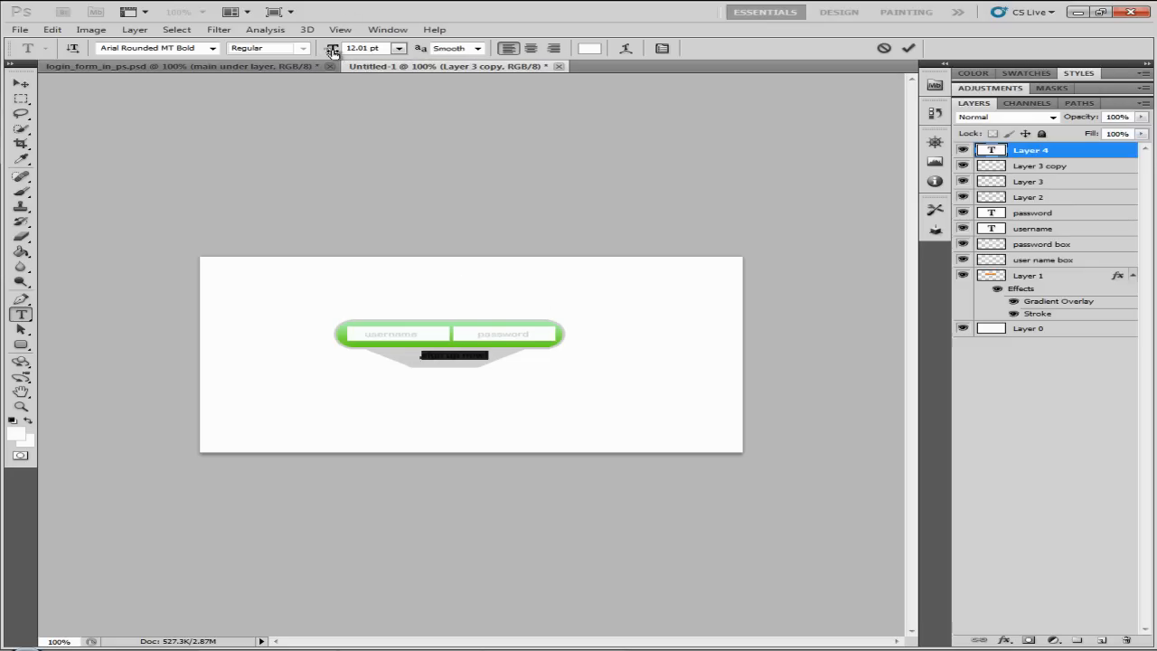
left_click_drag(332, 53, 338, 52)
key("ctrl+Return")
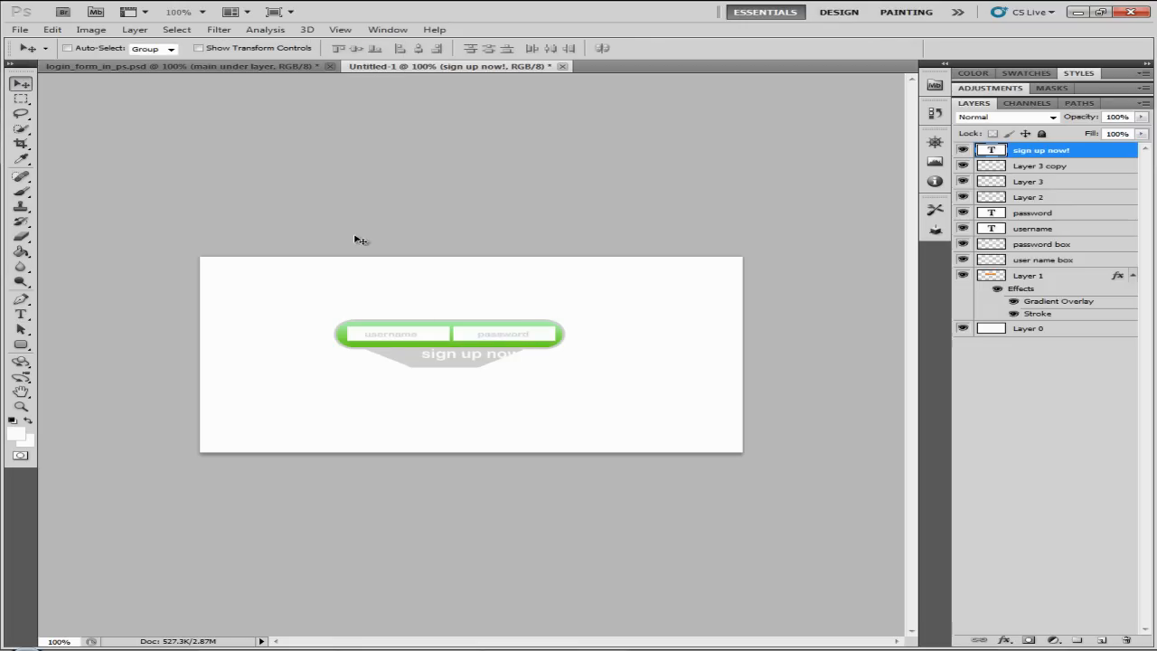
left_click_drag(460, 353, 435, 357)
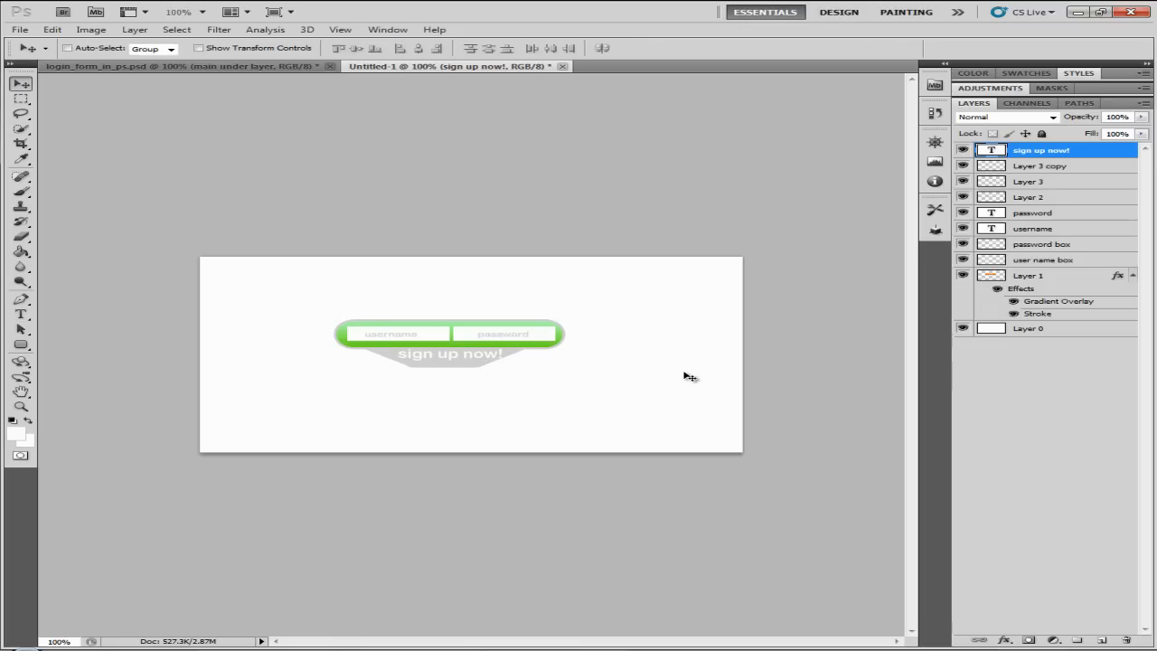
- Try blend modes such as Color Dodge, Exclusion and Hue on the "sign up now!" text and return it to Normal
left_click(1053, 118)
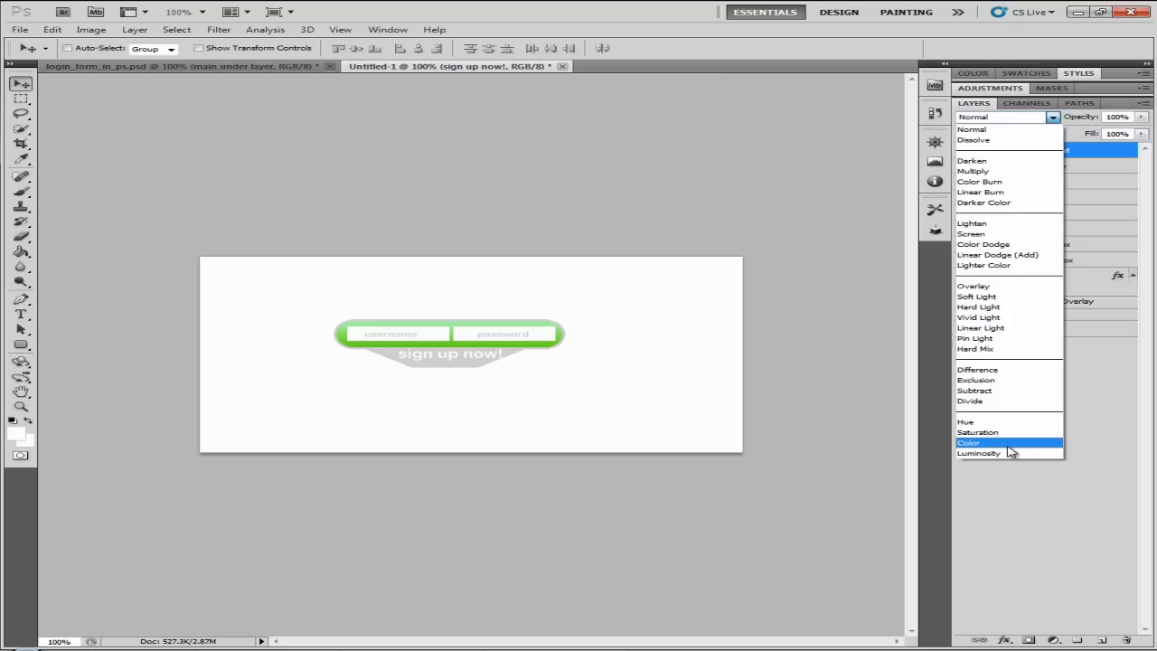
left_click(993, 243)
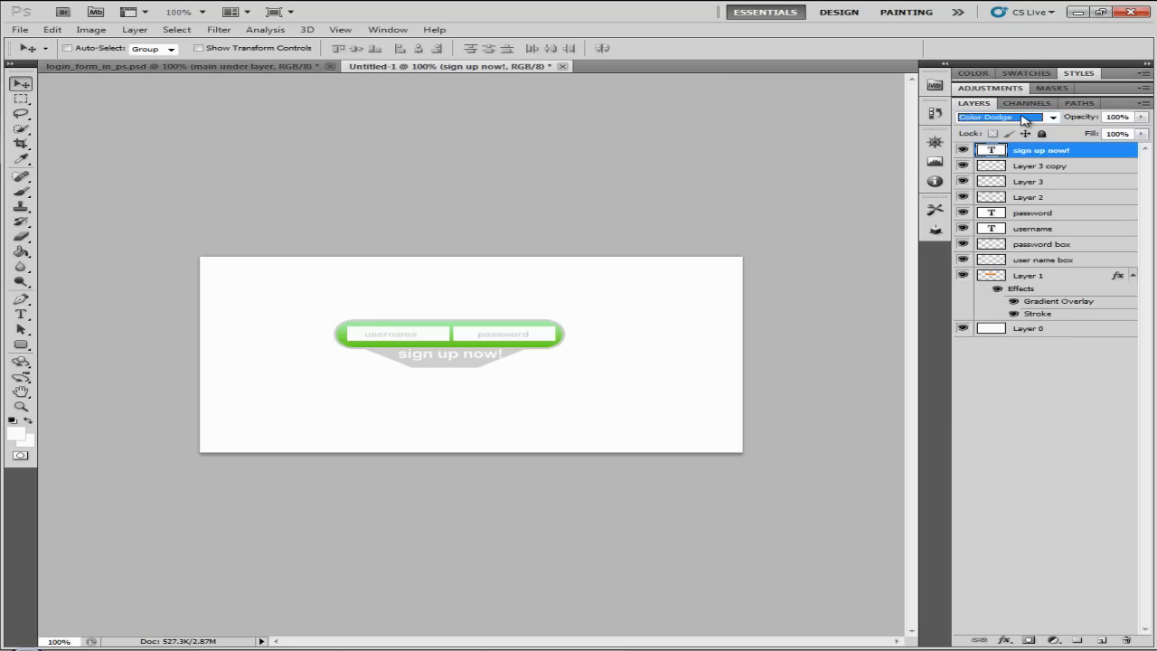
scroll(1023, 120, "down", 6)
scroll(1022, 120, "down", 3)
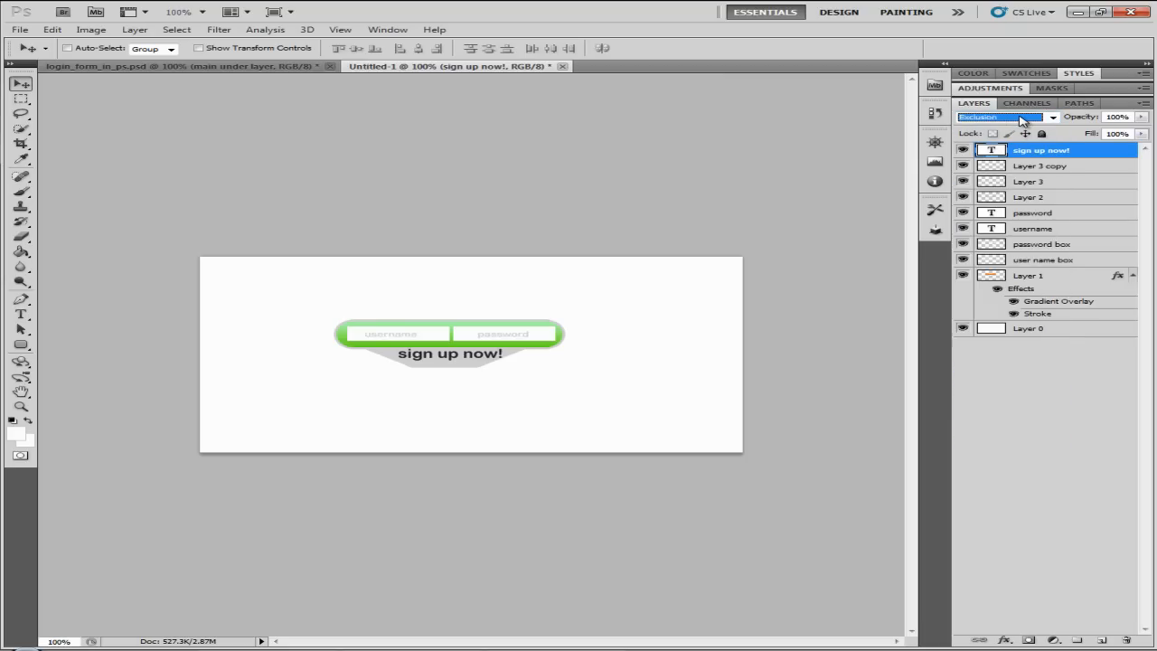
scroll(1022, 120, "down", 1)
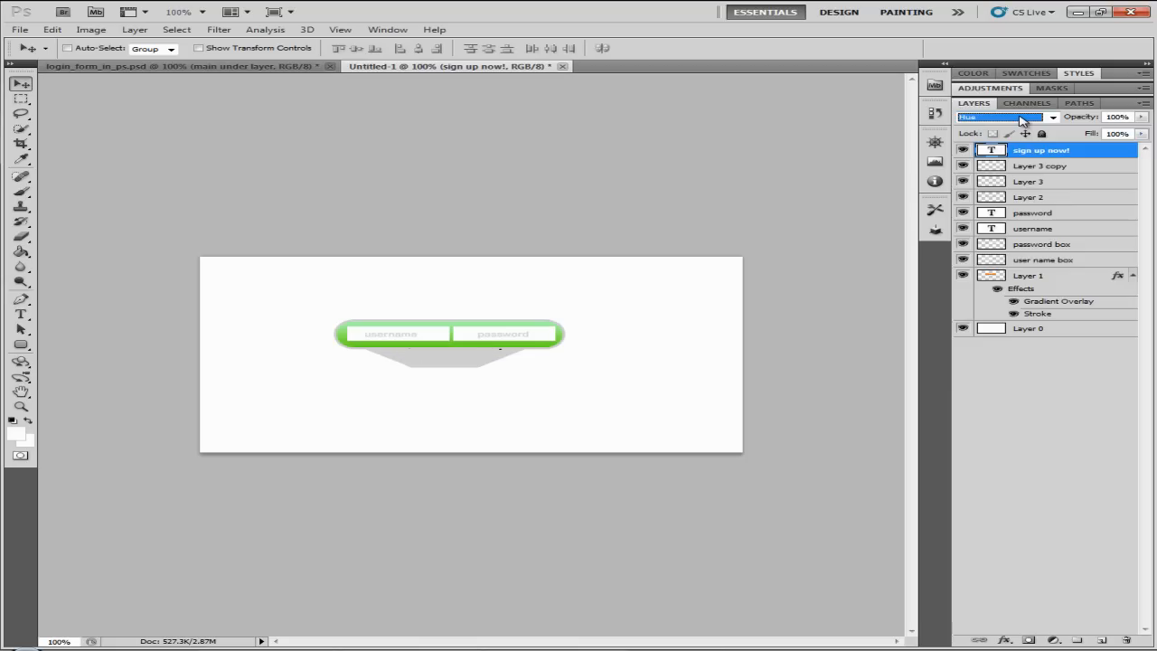
scroll(1022, 120, "down", 2)
left_click(1022, 120)
left_click(985, 131)
- Try an inner shadow on the "sign up now!" text with light grey and white shadow colours, and discard the layer style changes
left_click(1071, 168)
left_click(1087, 152)
double_click(1112, 159)
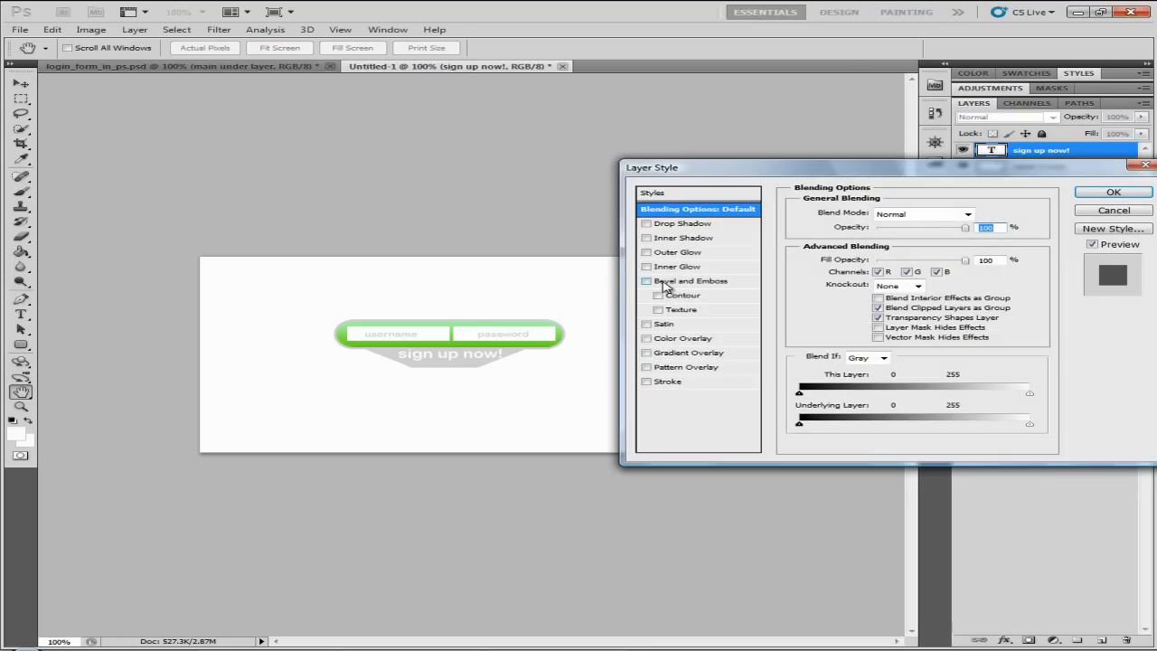
left_click(647, 237)
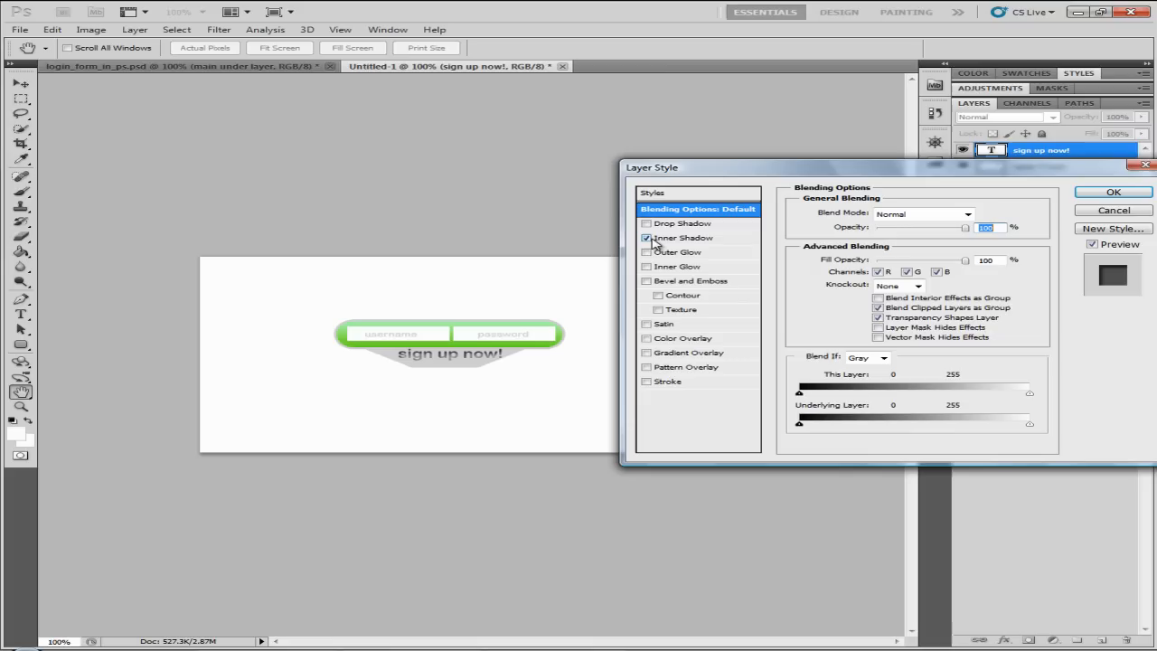
left_click(710, 239)
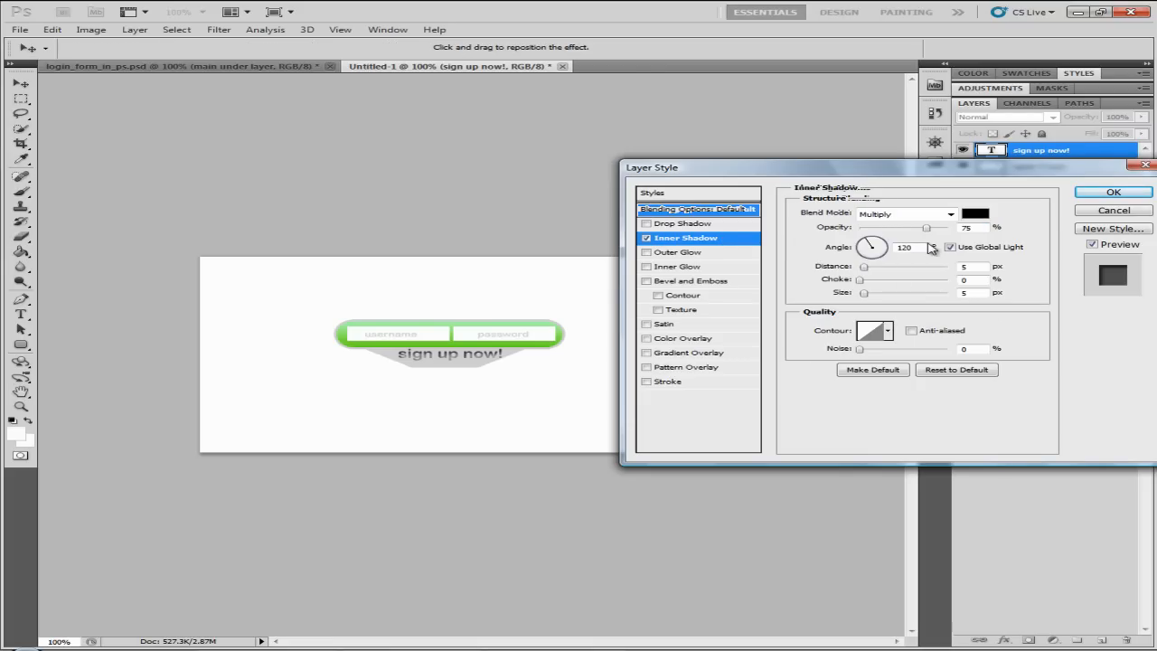
left_click(974, 214)
left_click(453, 366)
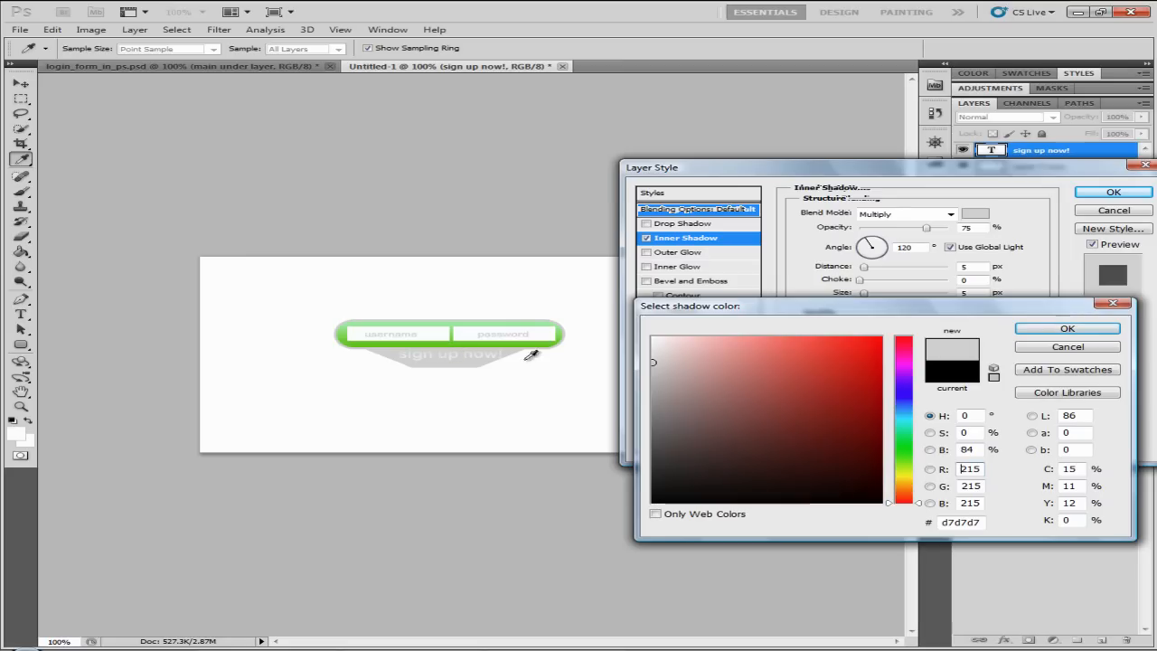
left_click_drag(657, 351, 651, 336)
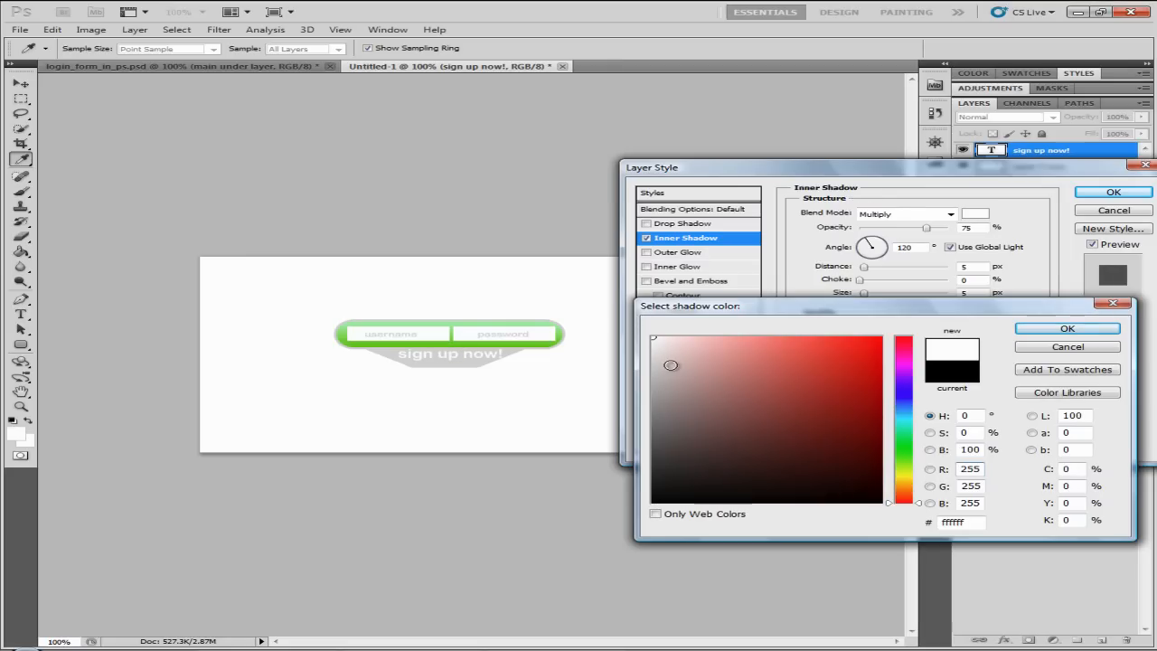
left_click(1097, 347)
left_click(647, 239)
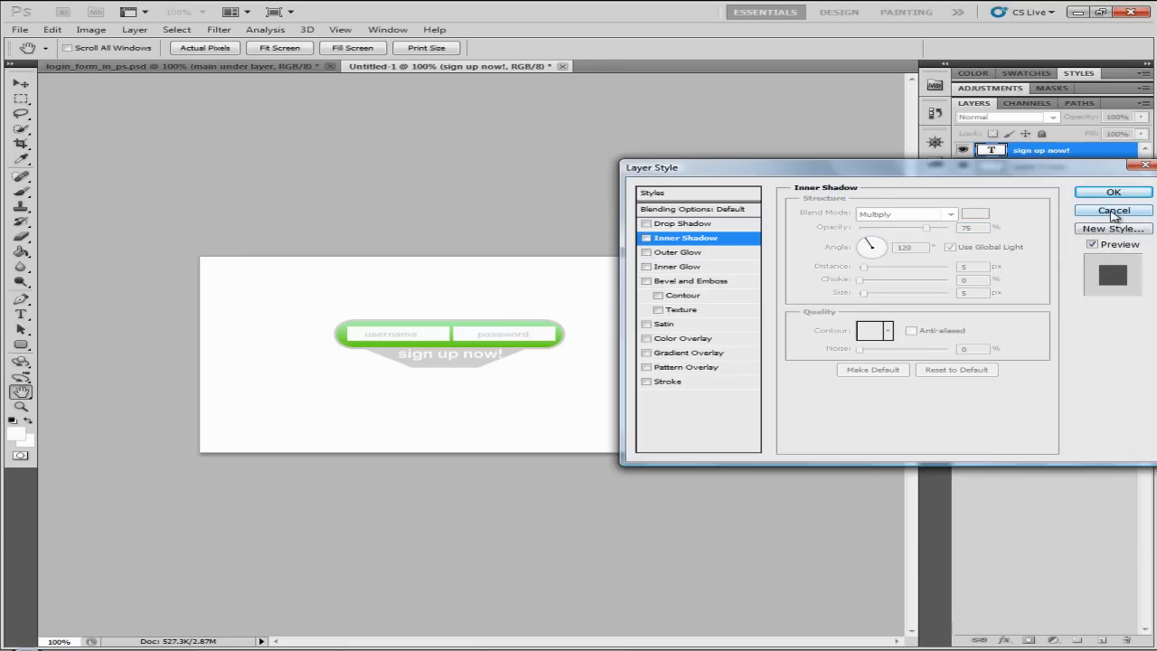
left_click(1107, 211)
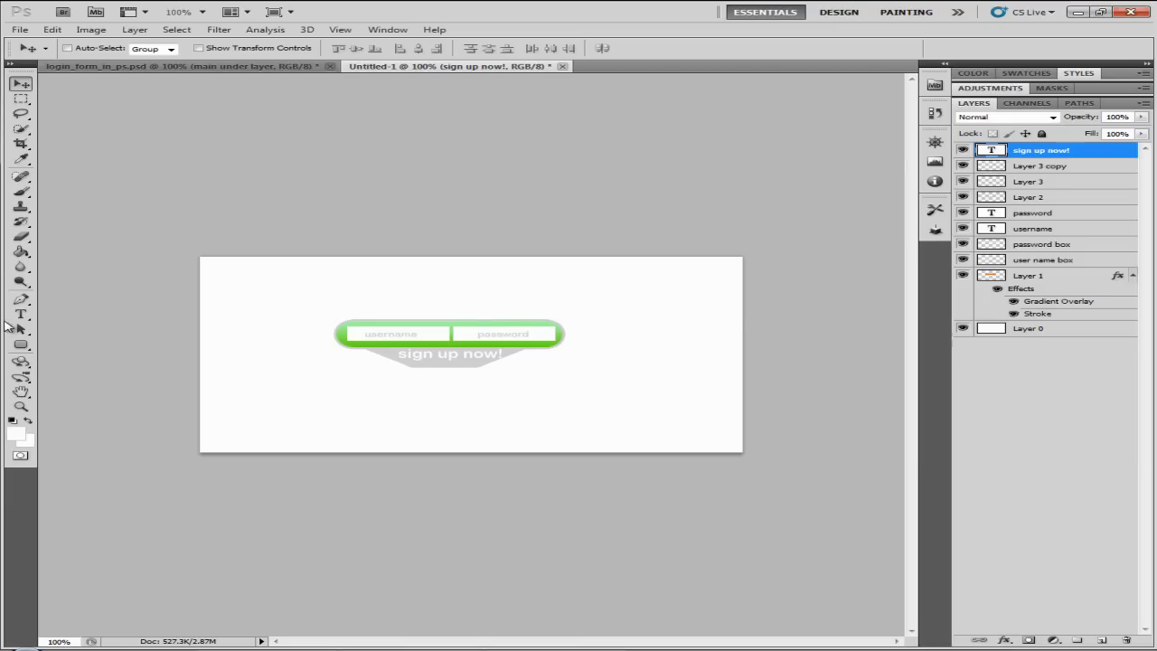
- On a new layer, draw a small light grey rounded shape just below the right end of the green bar
left_click(21, 344)
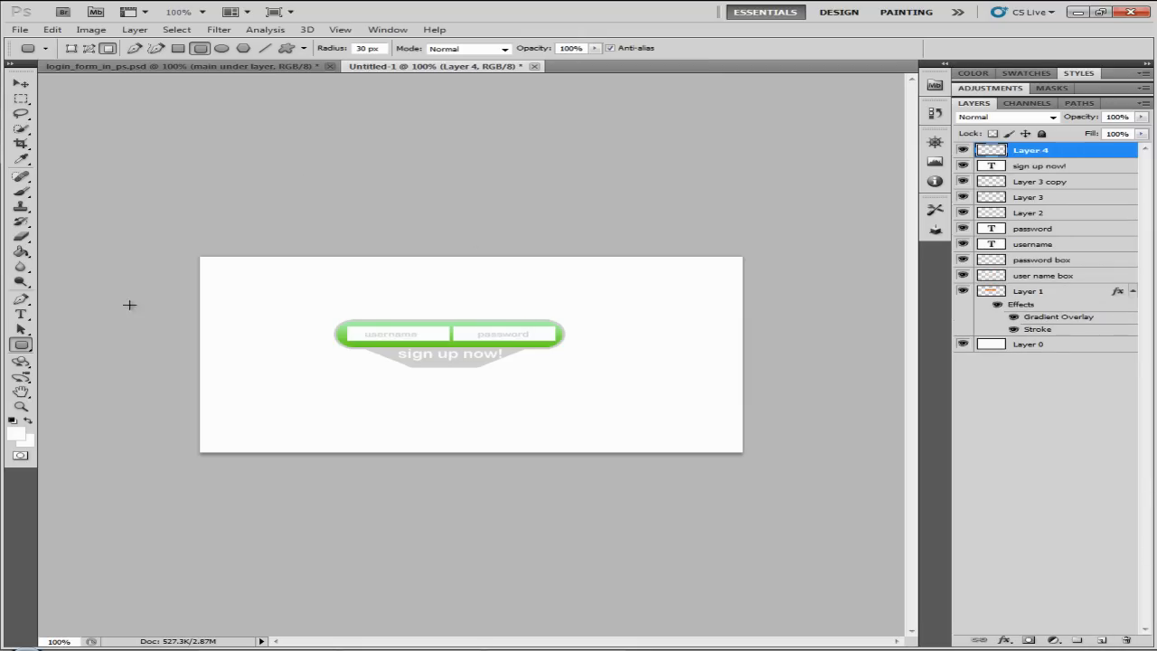
left_click_drag(519, 371, 577, 405)
left_click(15, 434)
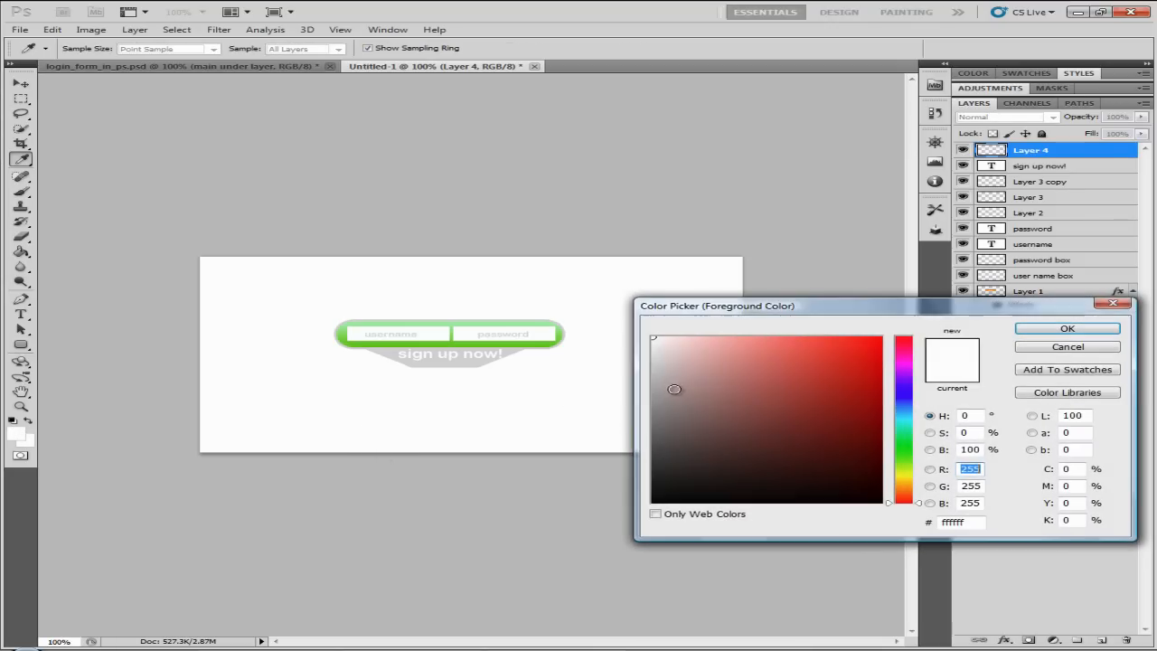
left_click(654, 364)
left_click(1067, 328)
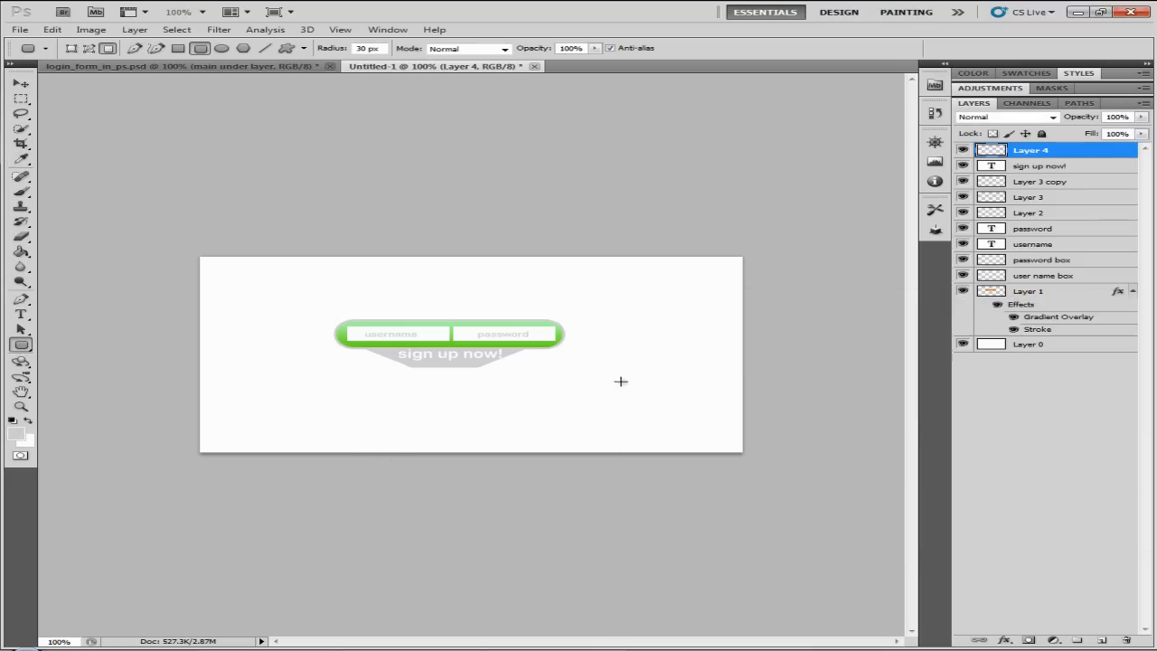
left_click_drag(529, 358, 561, 380)
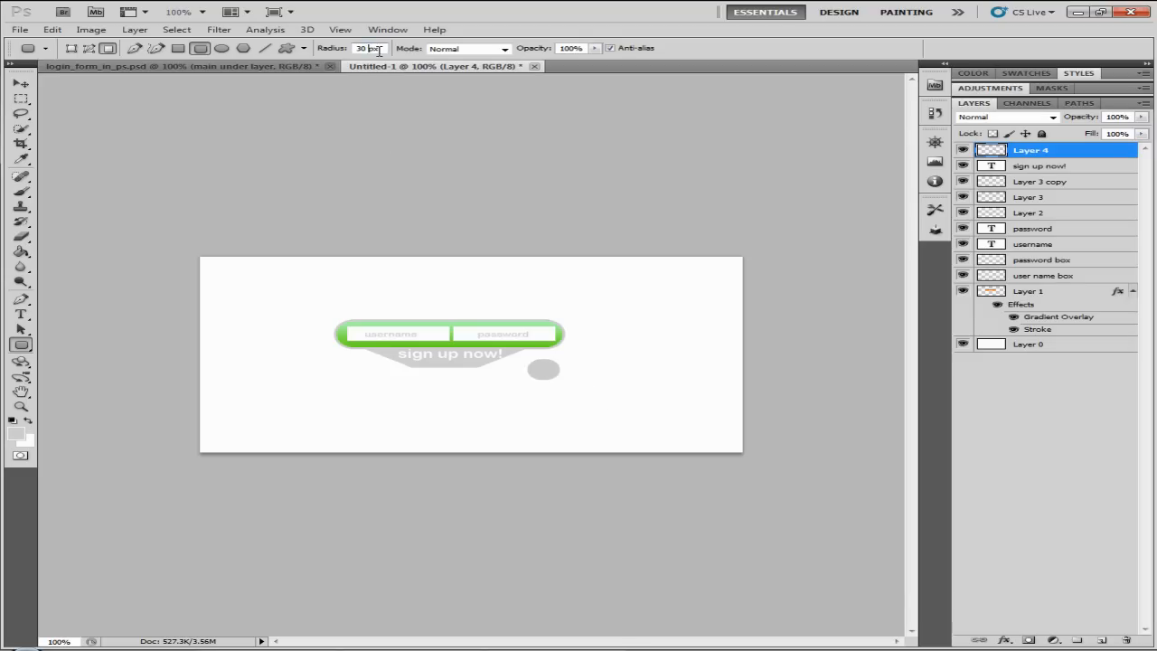
- Try a corner radius of 10 on a second rounded shape below the sign-up tab, undo it, and dismiss the interrupting windows
left_click_drag(378, 51, 308, 57)
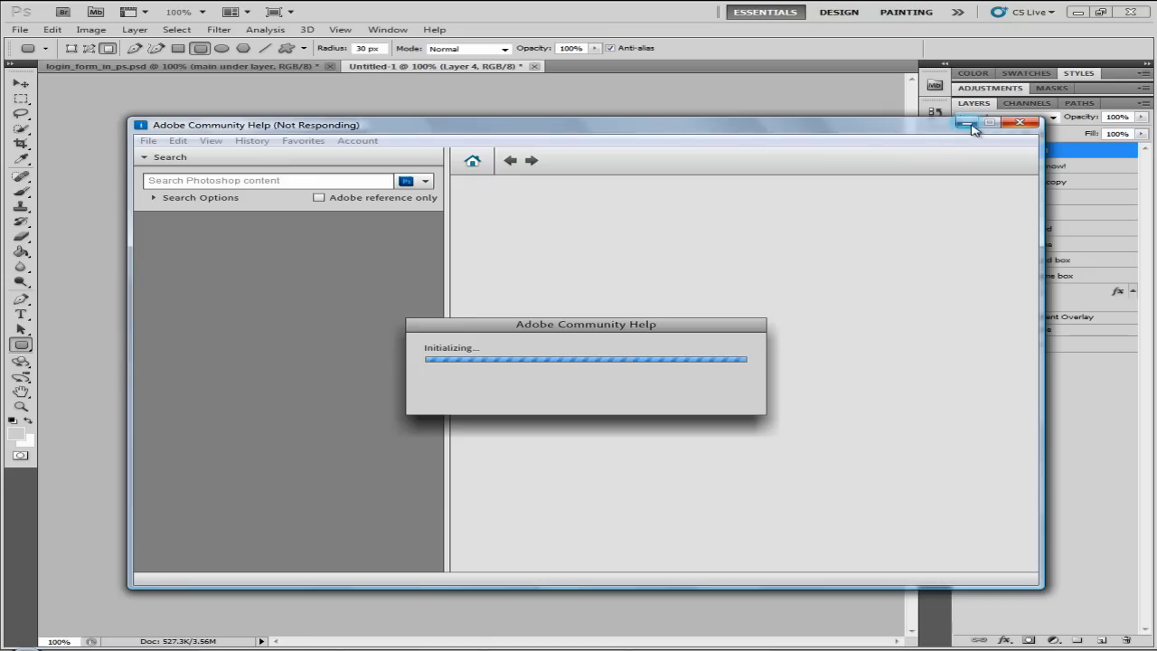
left_click(969, 124)
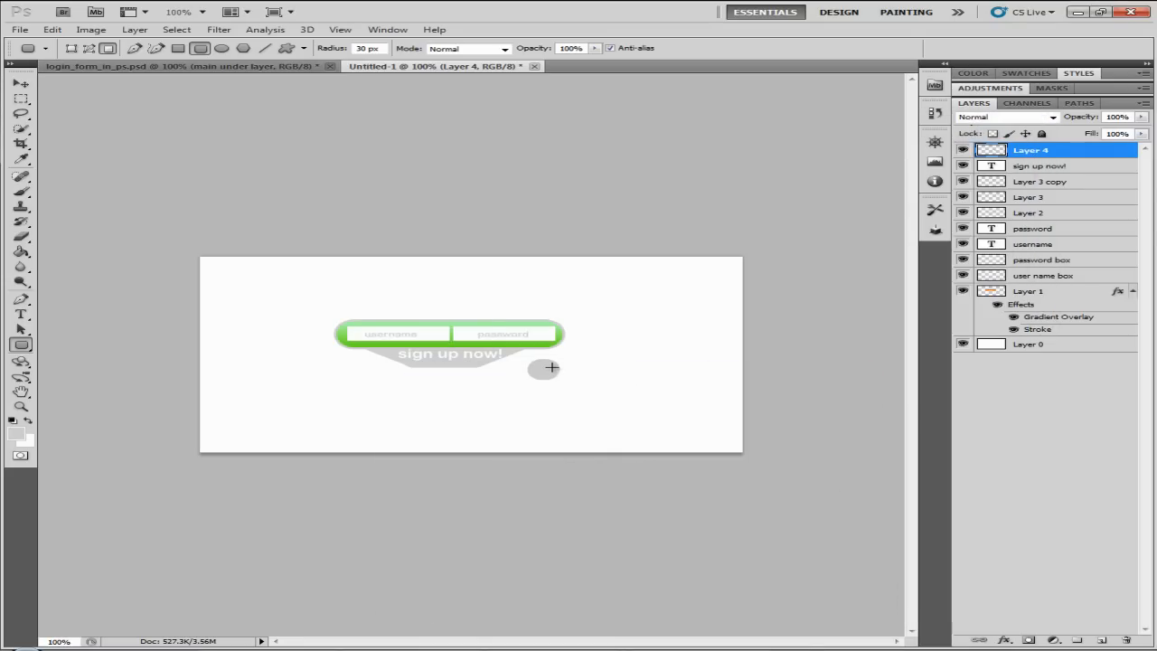
left_click(328, 48)
type("10")
mouse_move(438, 389)
left_mouse_down()
mouse_move(509, 428)
mouse_move(478, 430)
left_mouse_up()
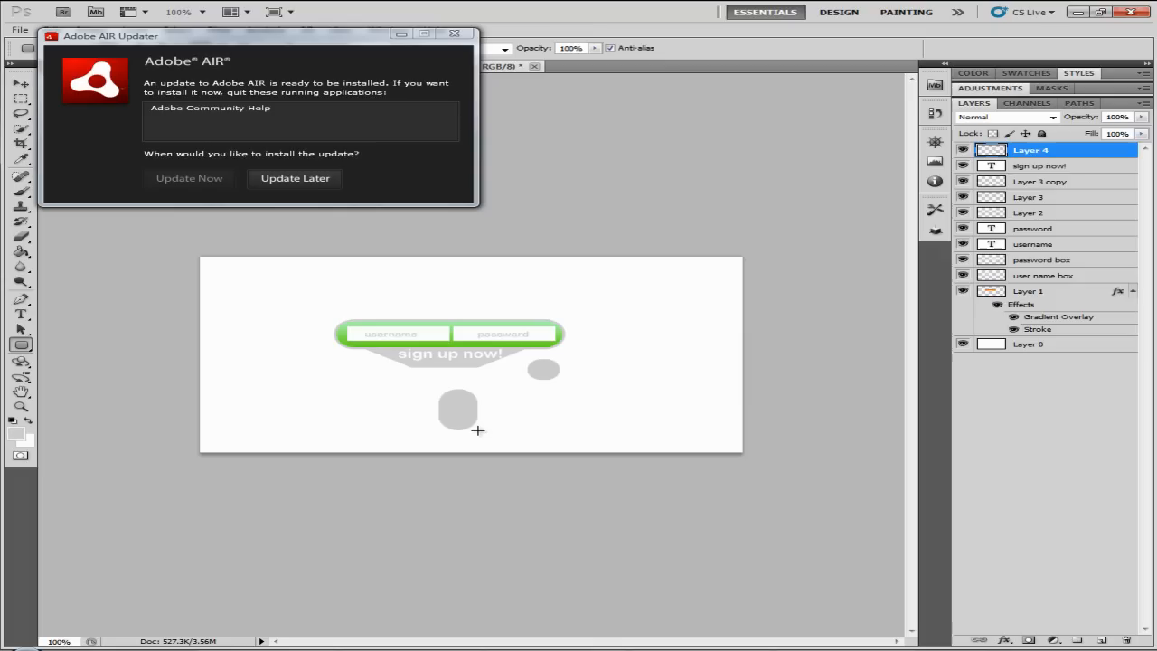
key("ctrl+z")
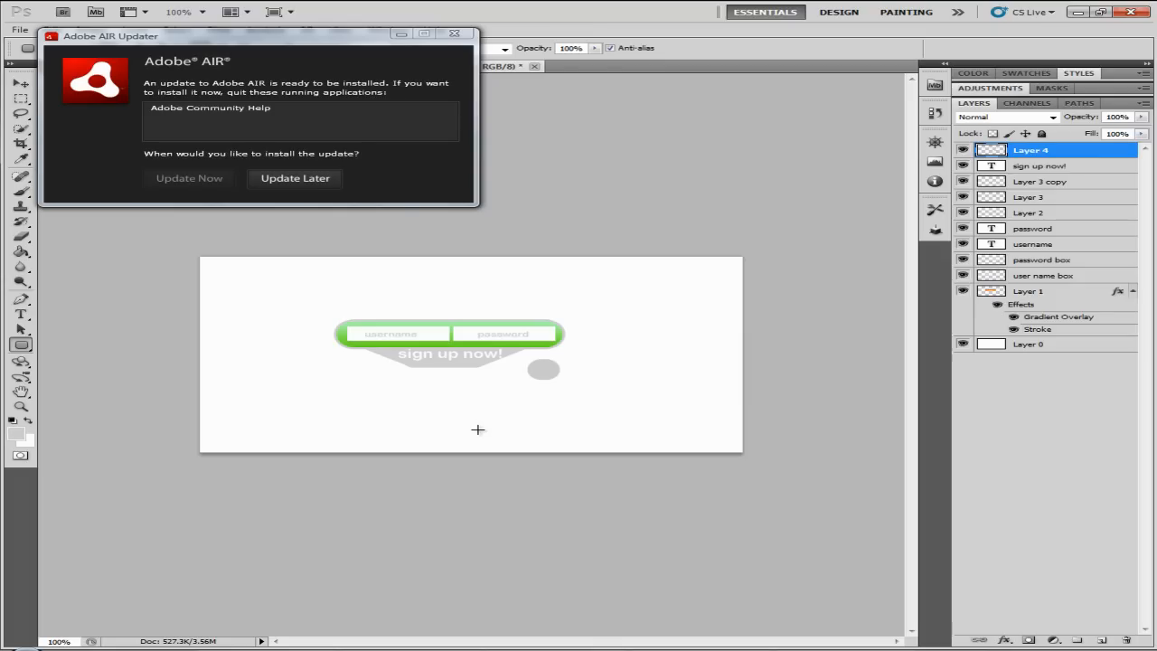
left_click(454, 34)
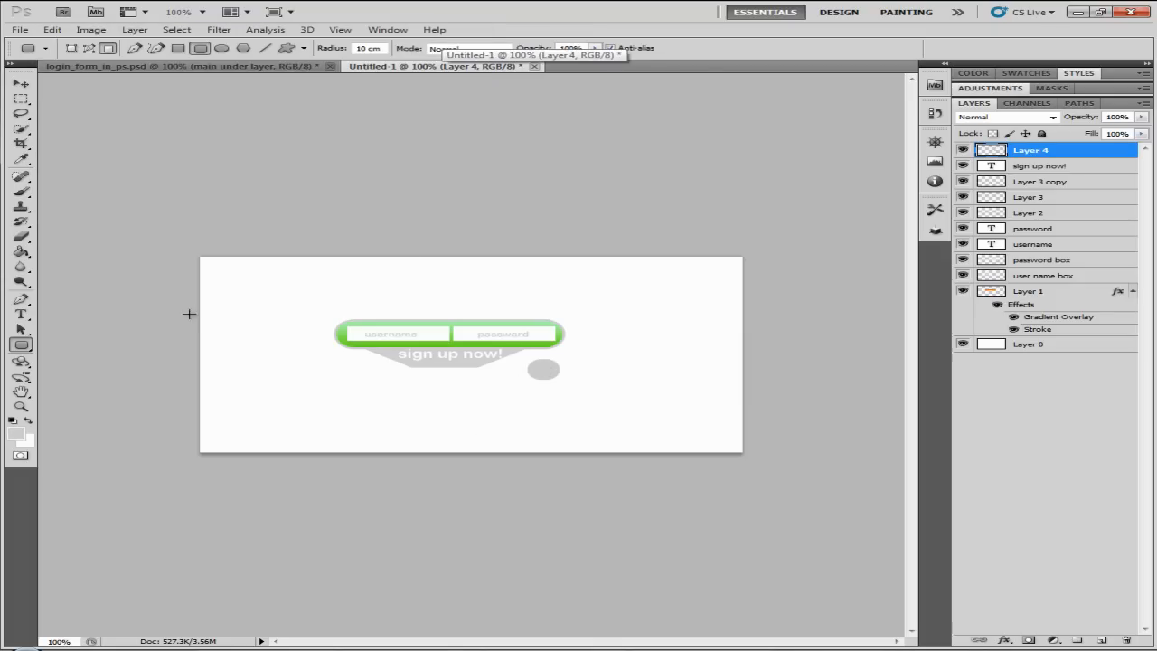
- Cut an elliptical hole out of the middle of the small grey shape to leave a ring, and clear the selection
left_click(20, 99)
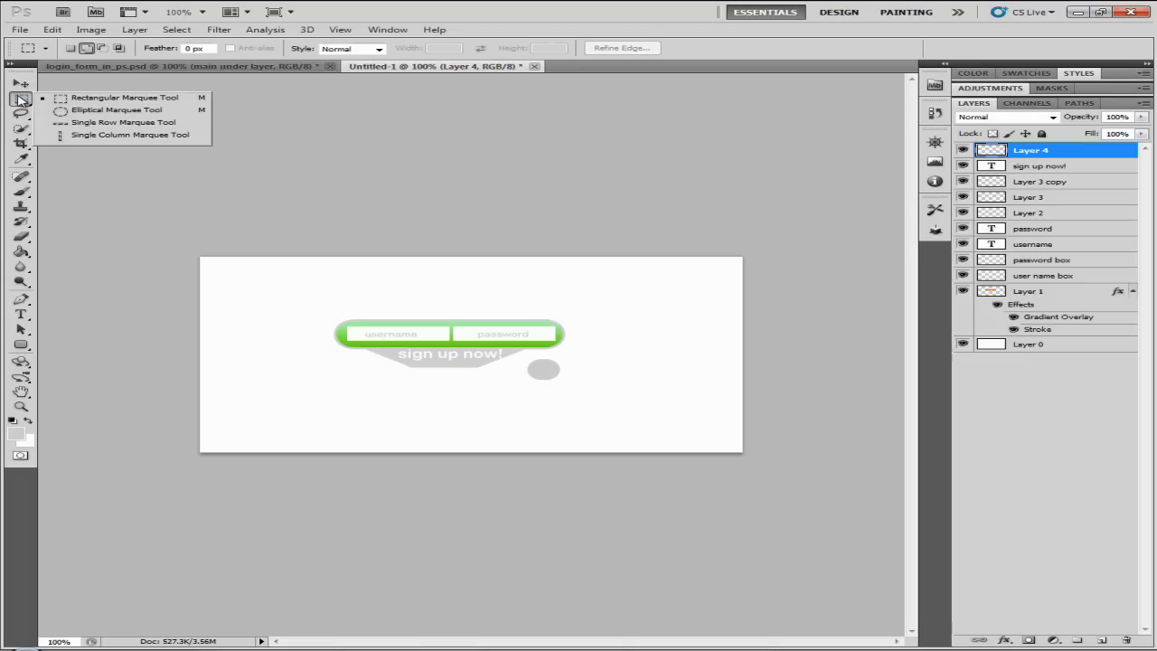
left_click(117, 109)
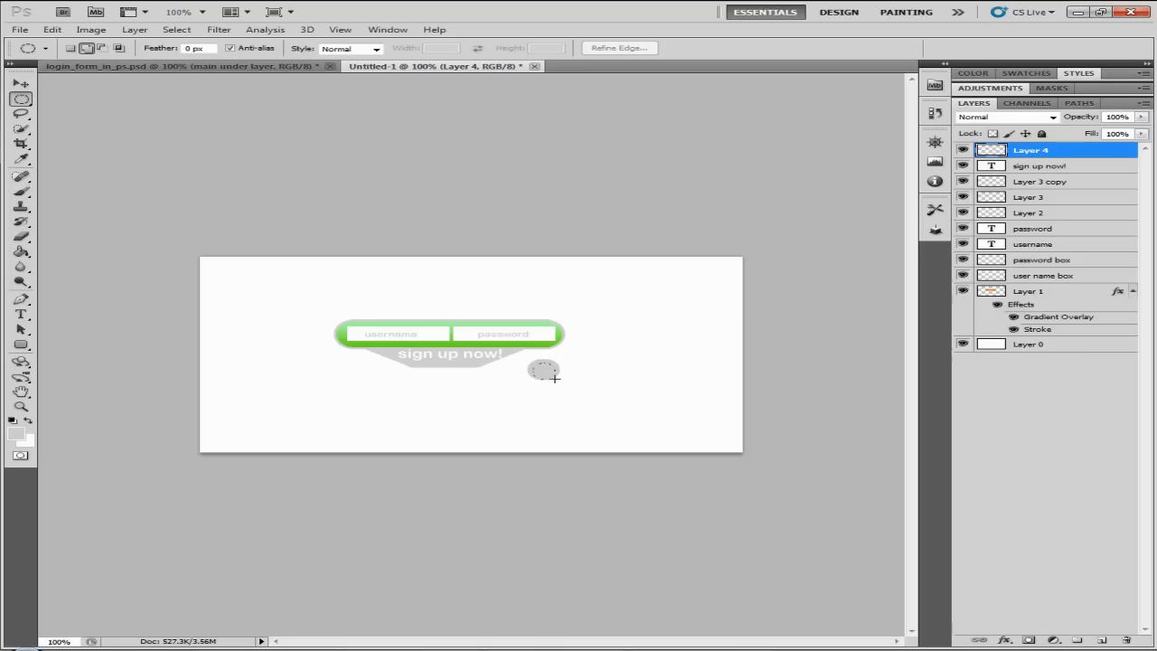
left_click_drag(554, 376, 557, 378)
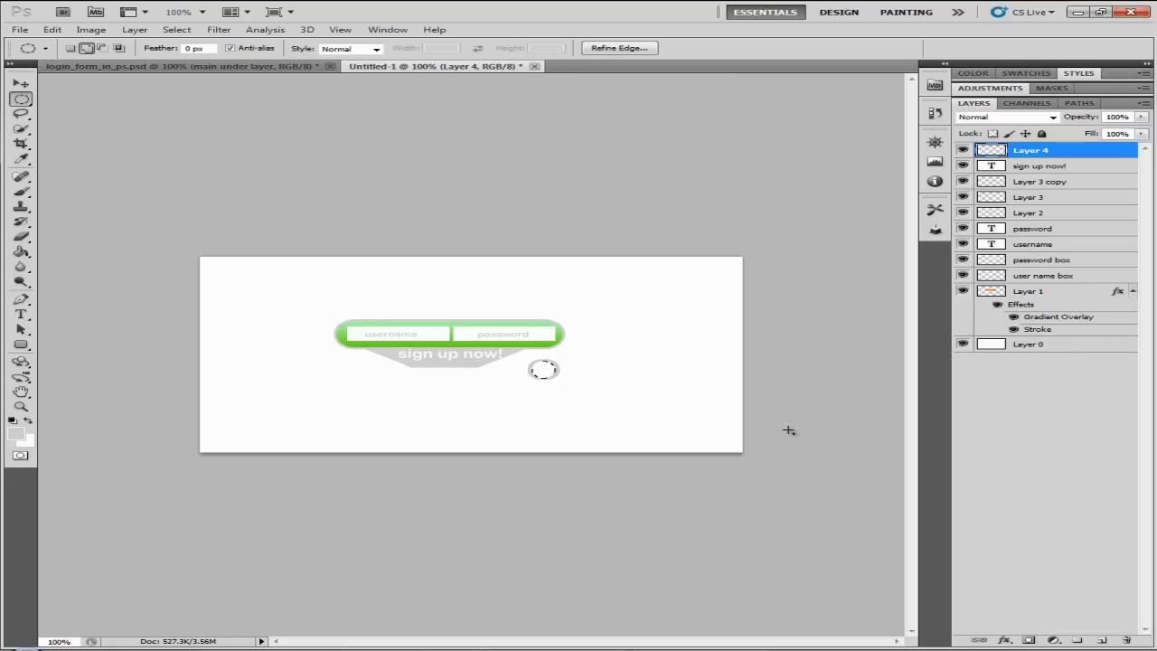
left_click(177, 30)
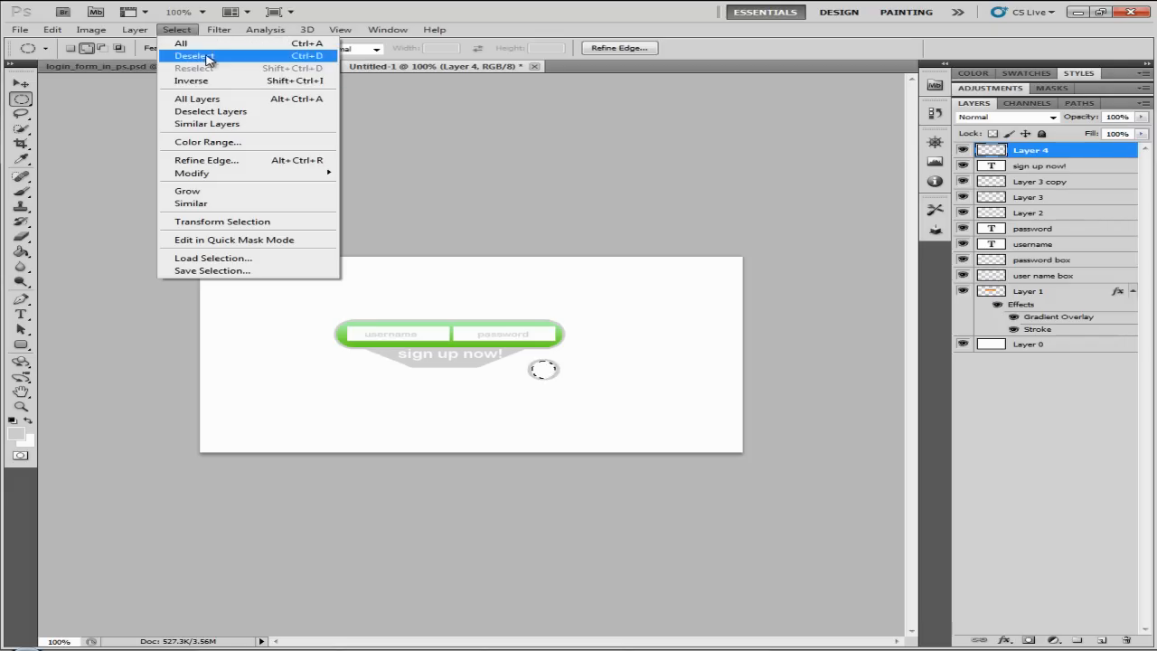
left_click(201, 56)
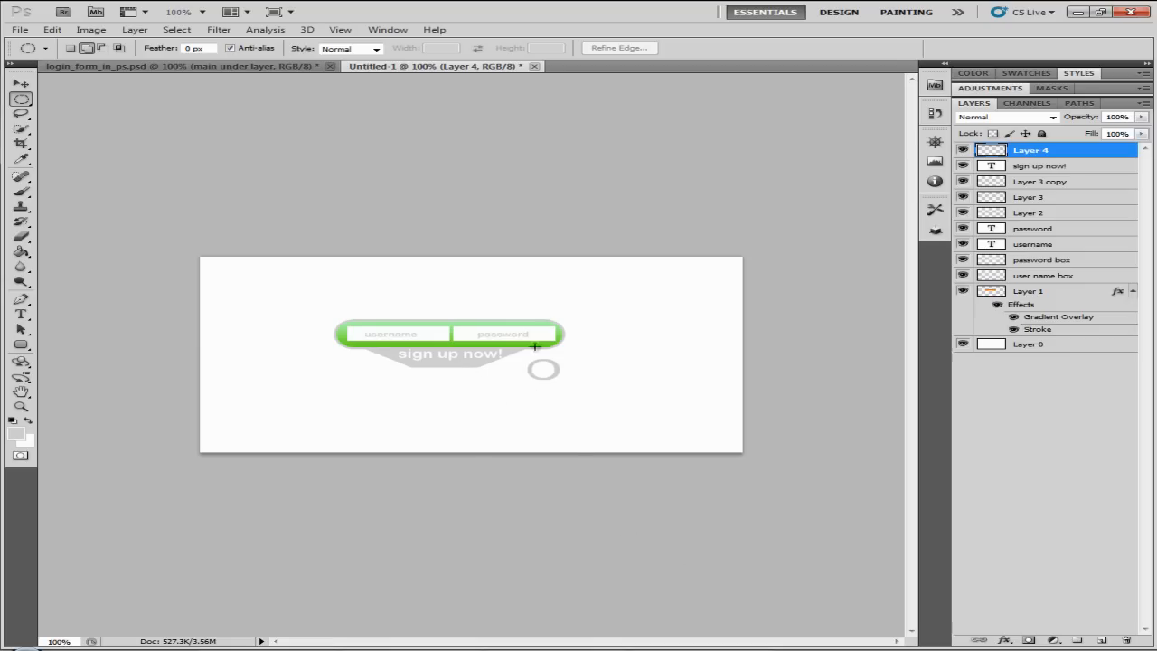
- Draw a curved Pen path from below the sign-up tab, passing under the grey ring and curving up past its right side
left_click(24, 303)
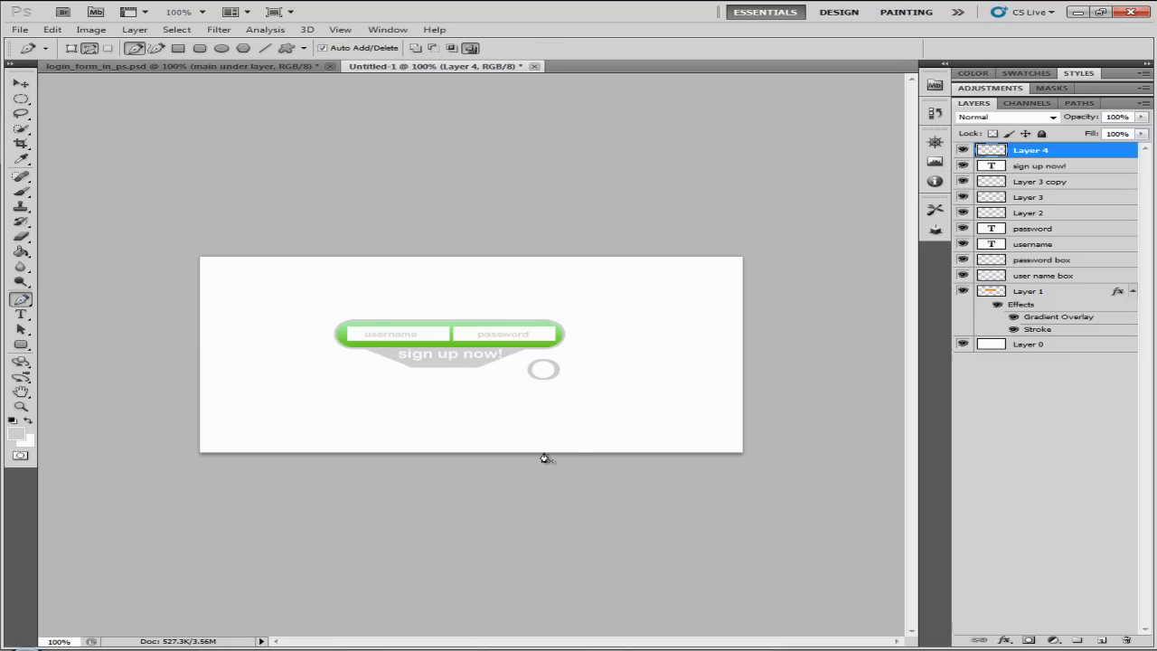
left_click(456, 382)
left_click_drag(533, 360, 602, 352)
key("ctrl+z")
left_click_drag(575, 364, 551, 319)
left_click_drag(500, 366, 487, 370)
key("ctrl+z")
- Add grey text reading "Rember me" along the curved path, with a wide gap between the two words, and hide the path
left_click(21, 314)
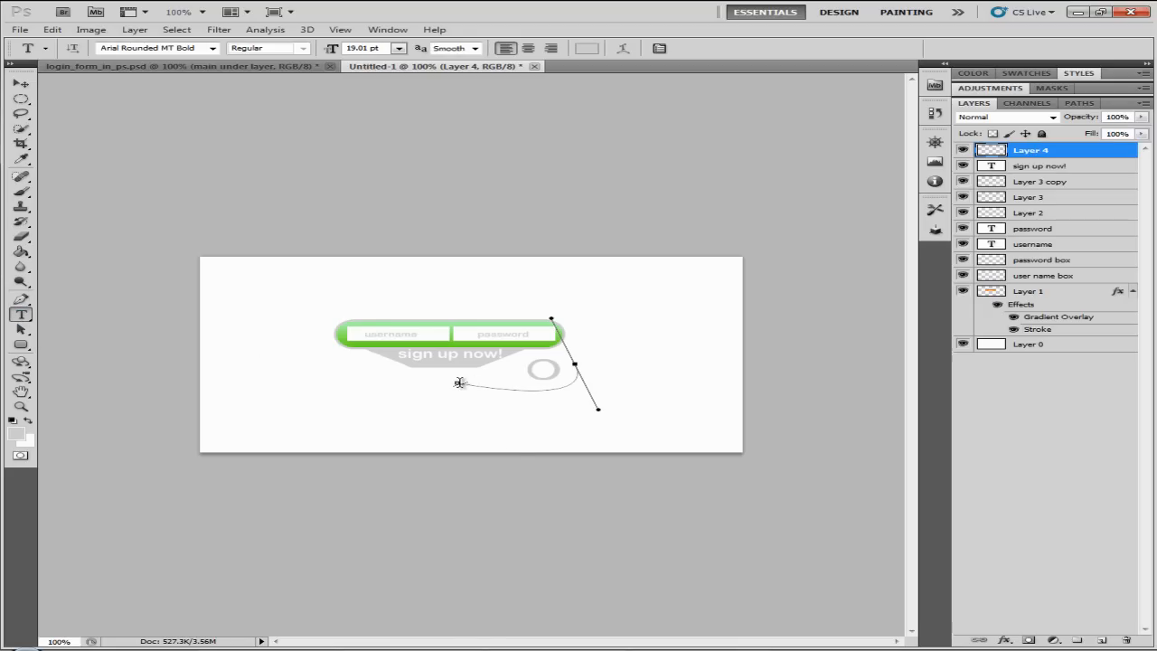
left_click(512, 398)
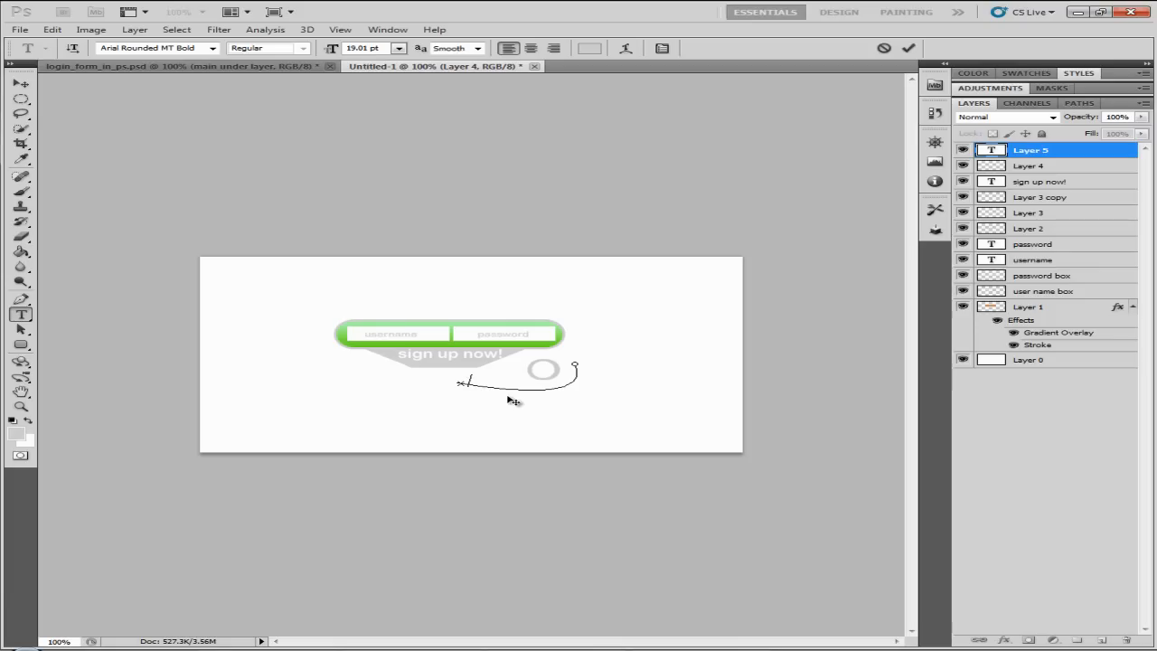
type("rememb")
key("BackSpace")
type("Rember")
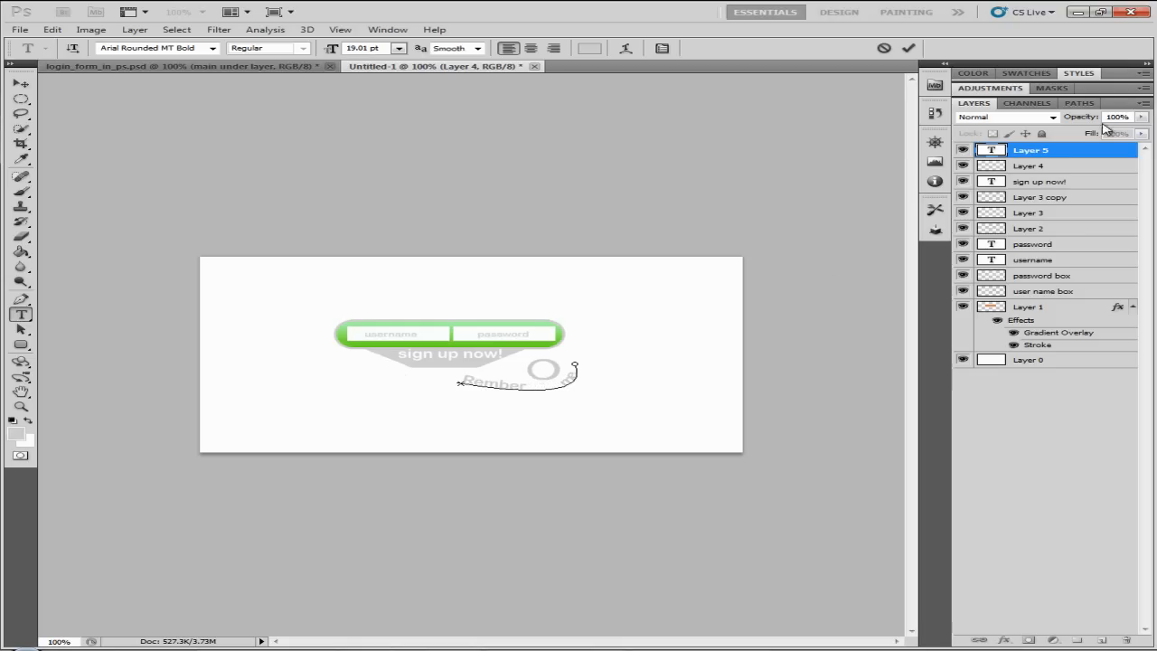
left_click(1081, 104)
left_click(1022, 198)
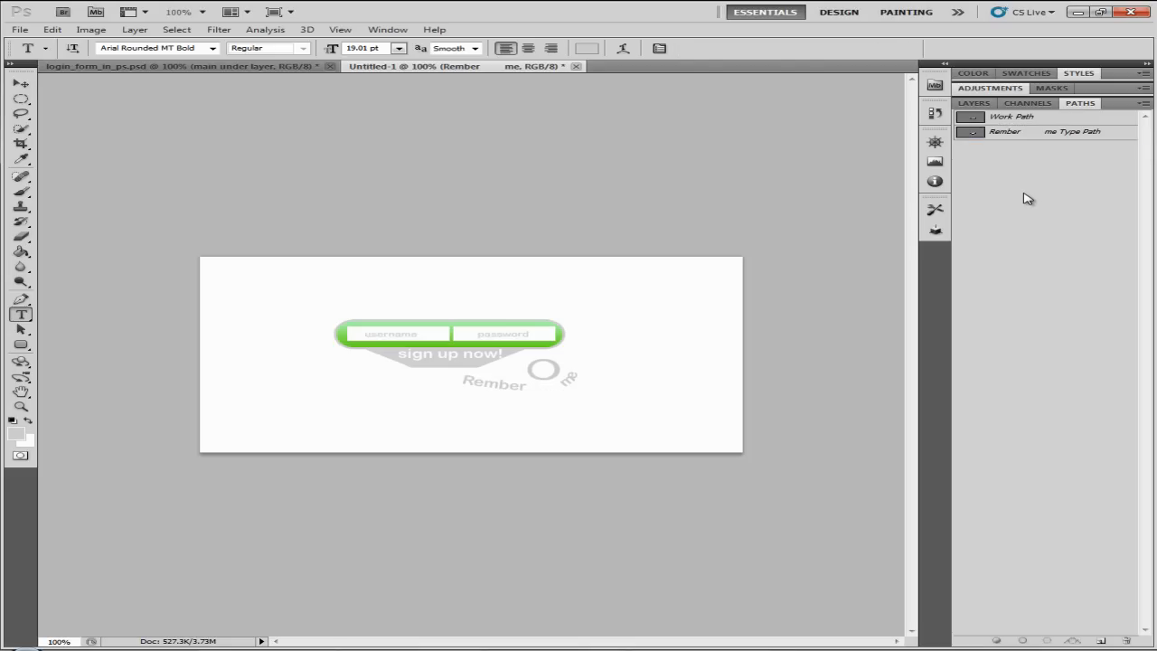
left_click(975, 103)
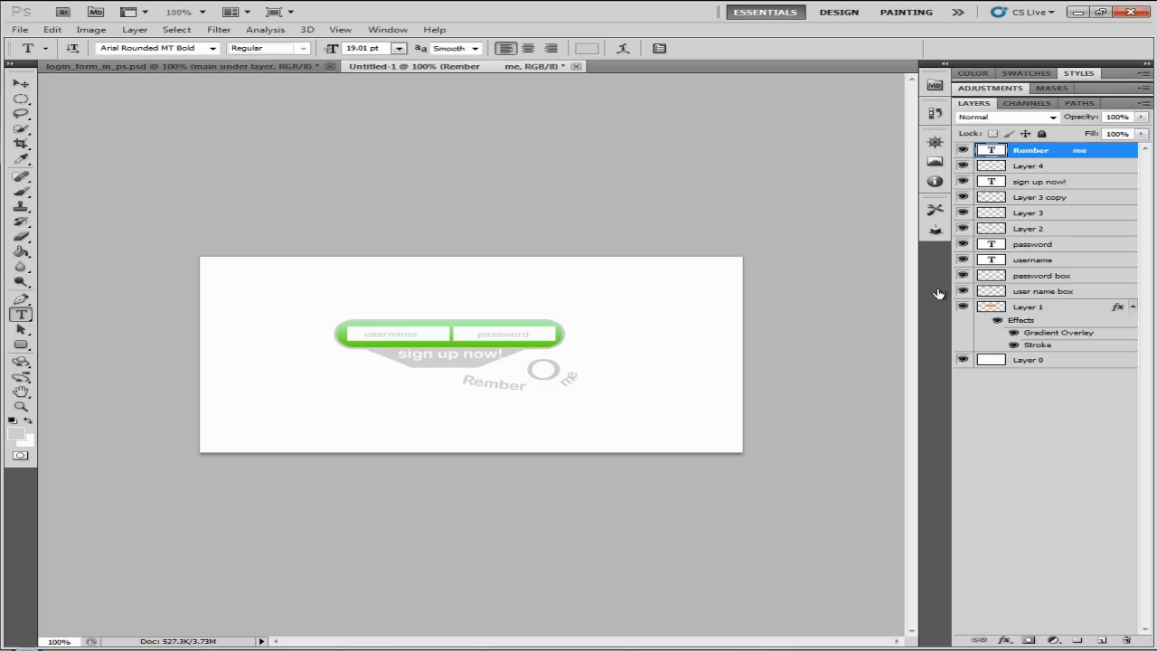
- Add the text "green members login" on a new text layer, starting at the green bar's upper edge above the username box
left_click(387, 323)
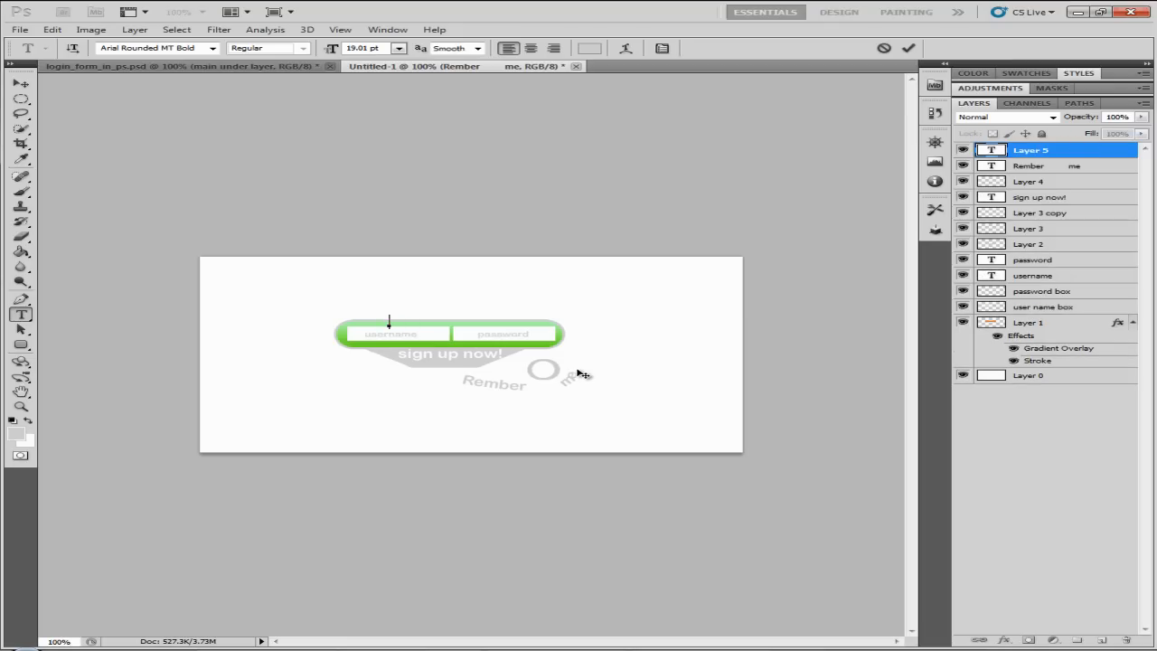
type("___")
type("g")
- Recolor the "green members login" title text dark teal green (#187f61), trying several other colors first, and commit the text
left_click_drag(571, 321, 362, 319)
left_click(589, 48)
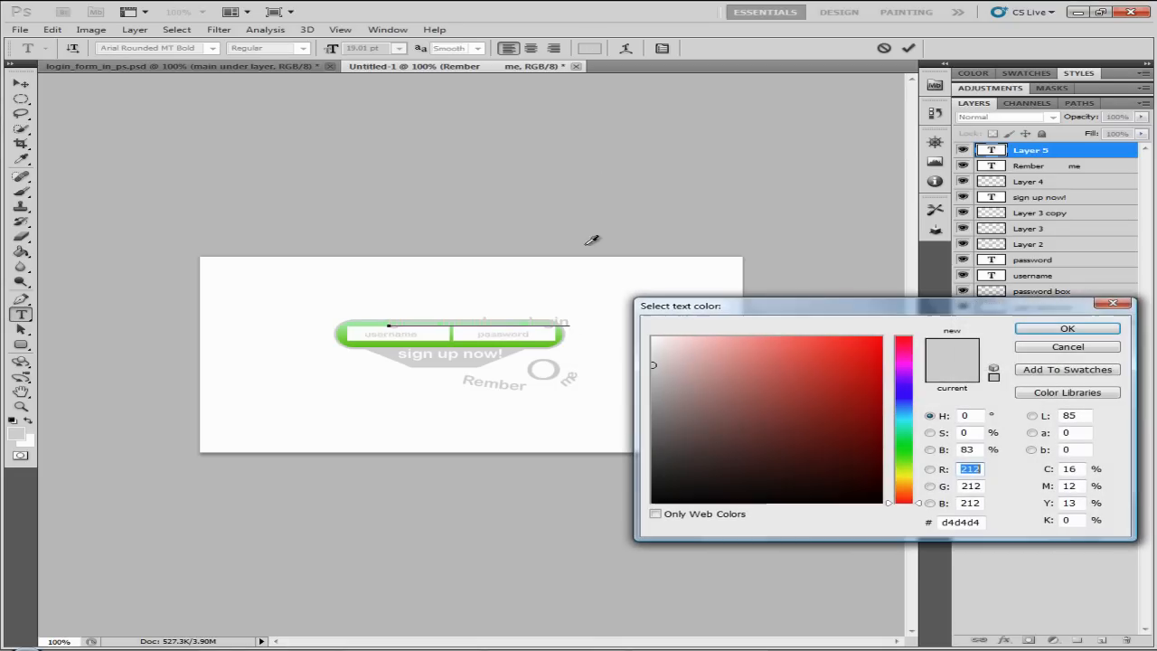
left_click(905, 464)
left_click_drag(843, 342, 867, 340)
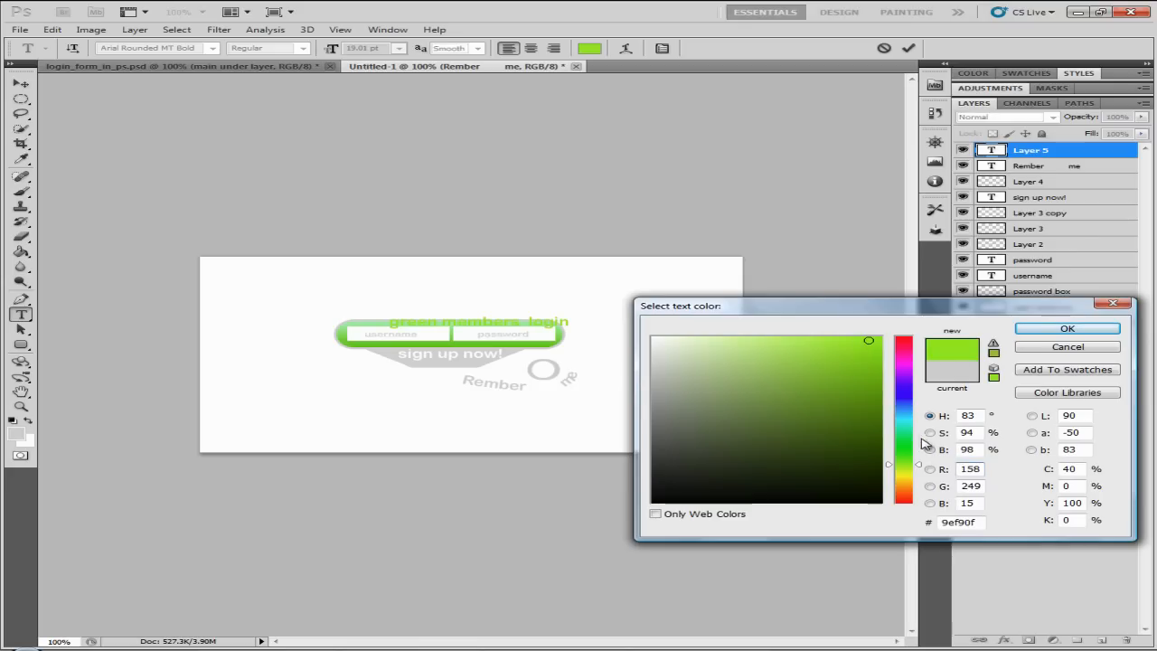
left_click(902, 452)
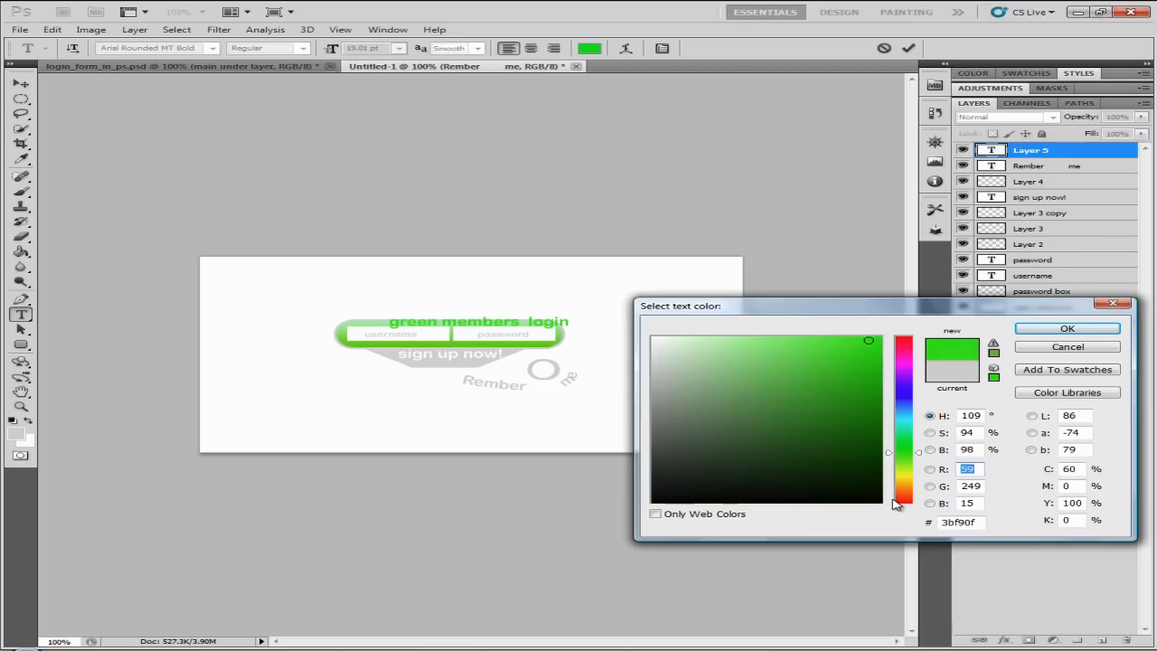
left_click(904, 468)
left_click_drag(905, 471, 905, 498)
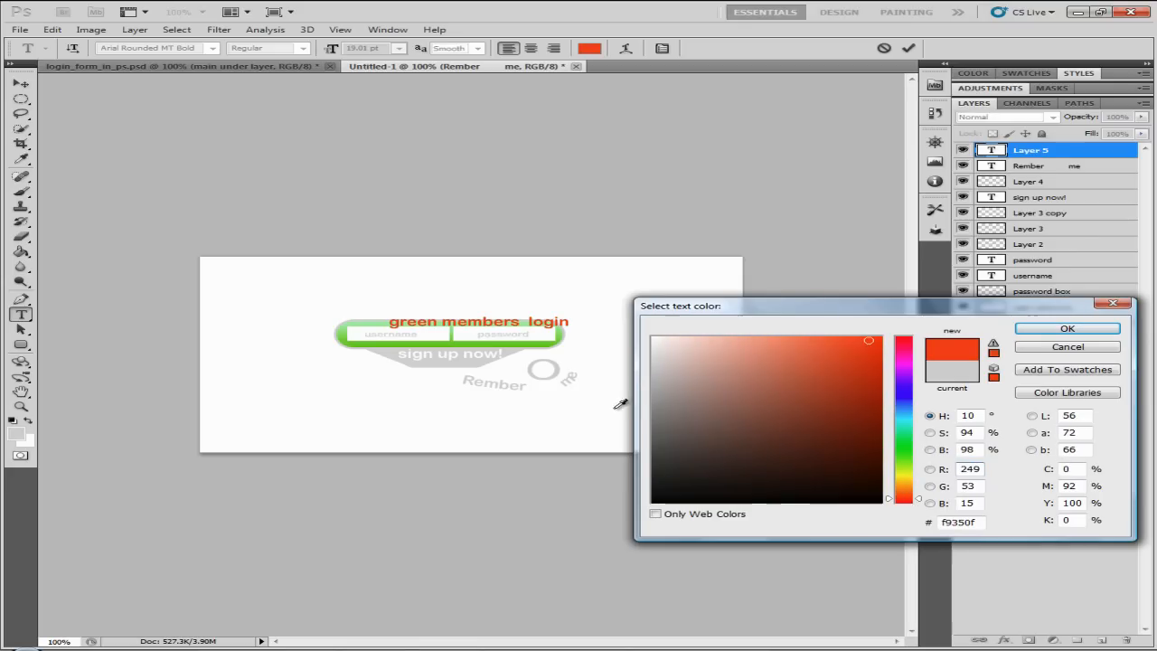
left_click(509, 356)
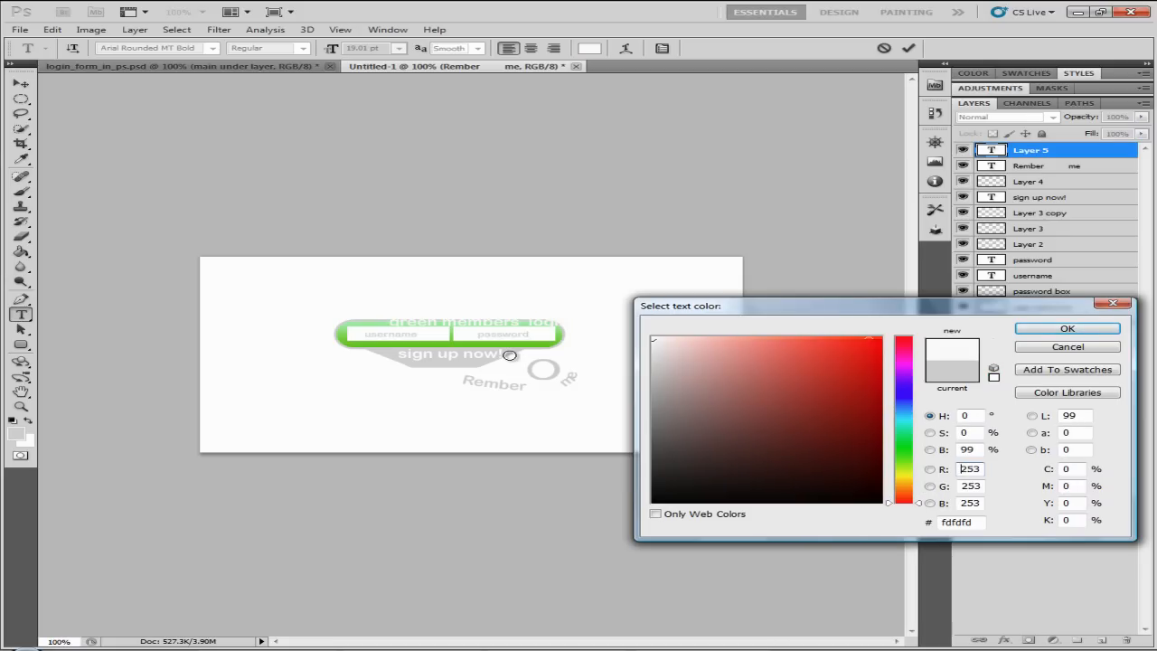
left_click(778, 339)
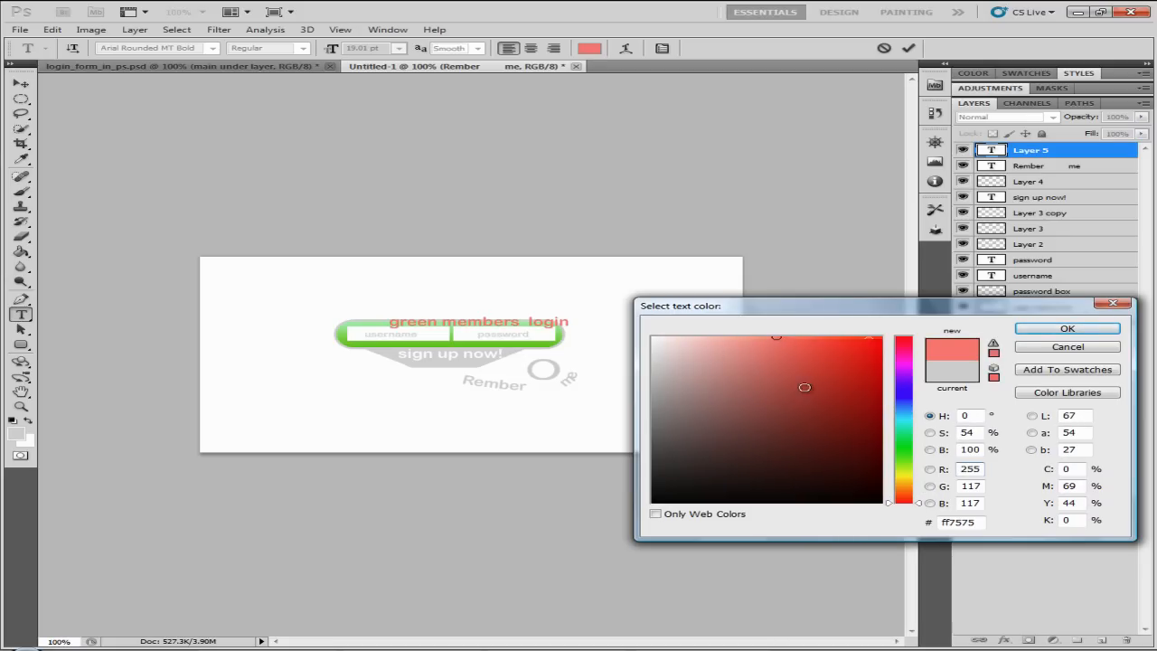
mouse_move(905, 423)
left_mouse_down()
mouse_move(909, 450)
mouse_move(902, 432)
left_mouse_up()
left_click(838, 420)
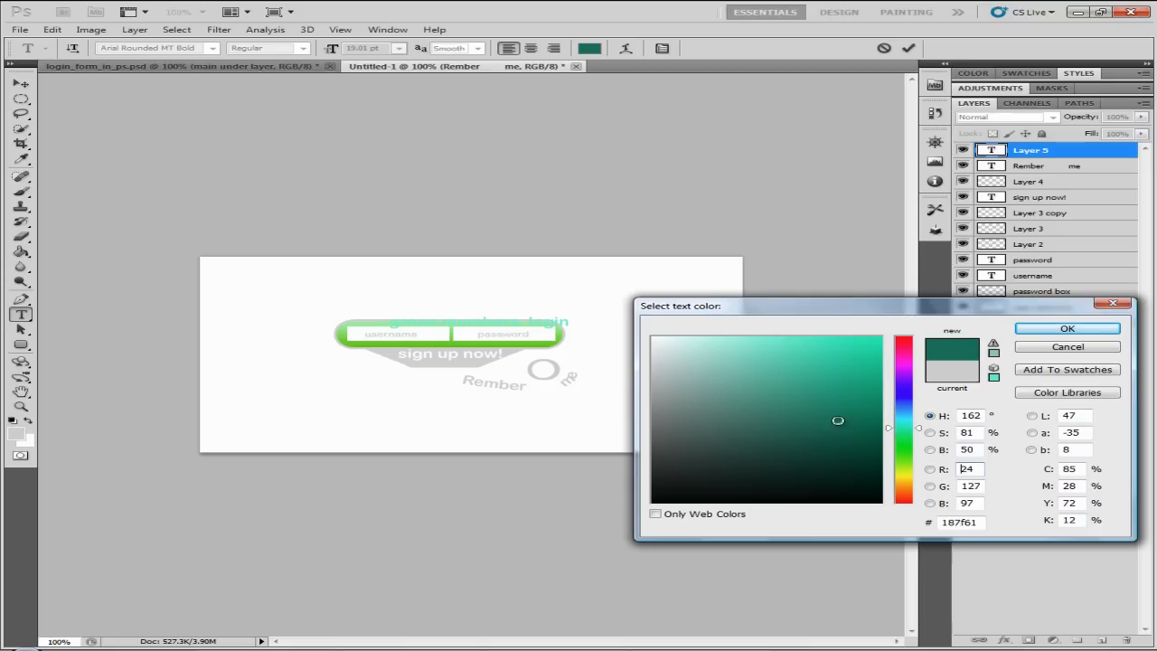
left_click(1046, 330)
left_click(19, 84)
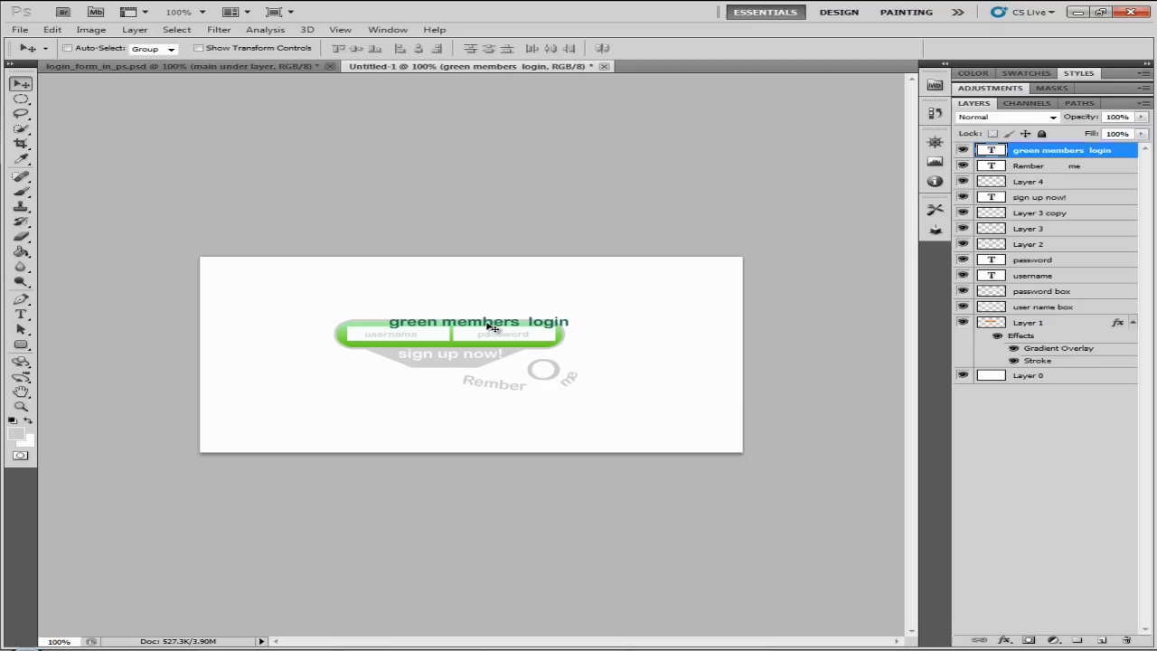
- Scale the title text to about 64% width and 54% height so it fits inside the green bar above the input boxes
key("ctrl+t")
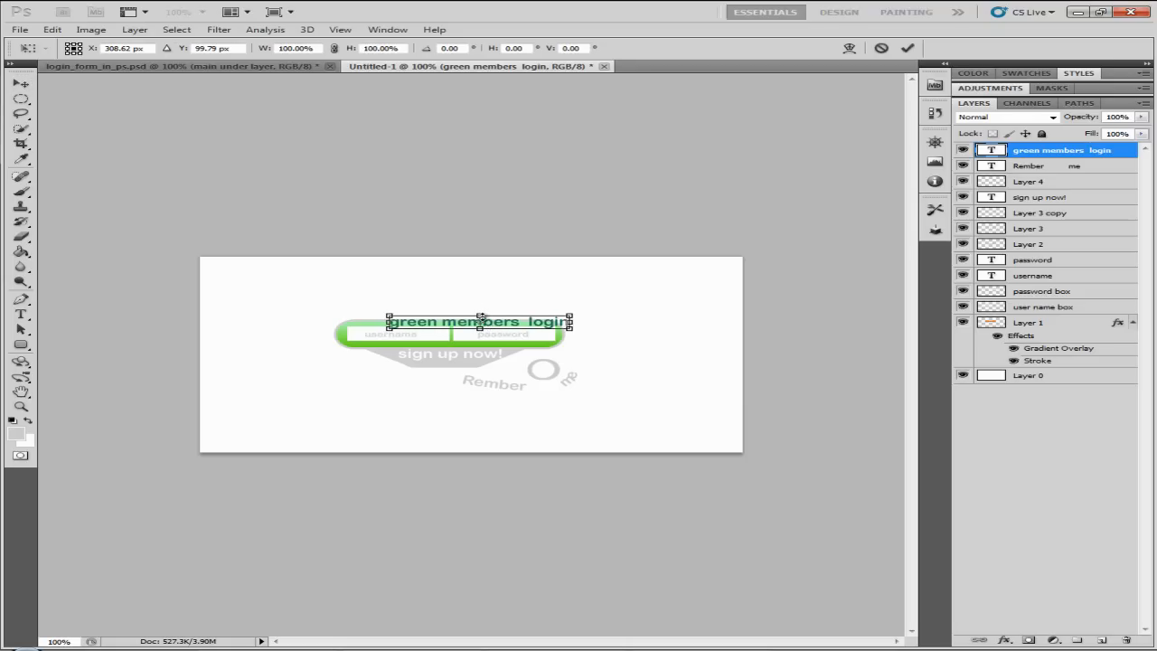
left_click_drag(481, 317, 481, 323)
left_click_drag(571, 324, 504, 326)
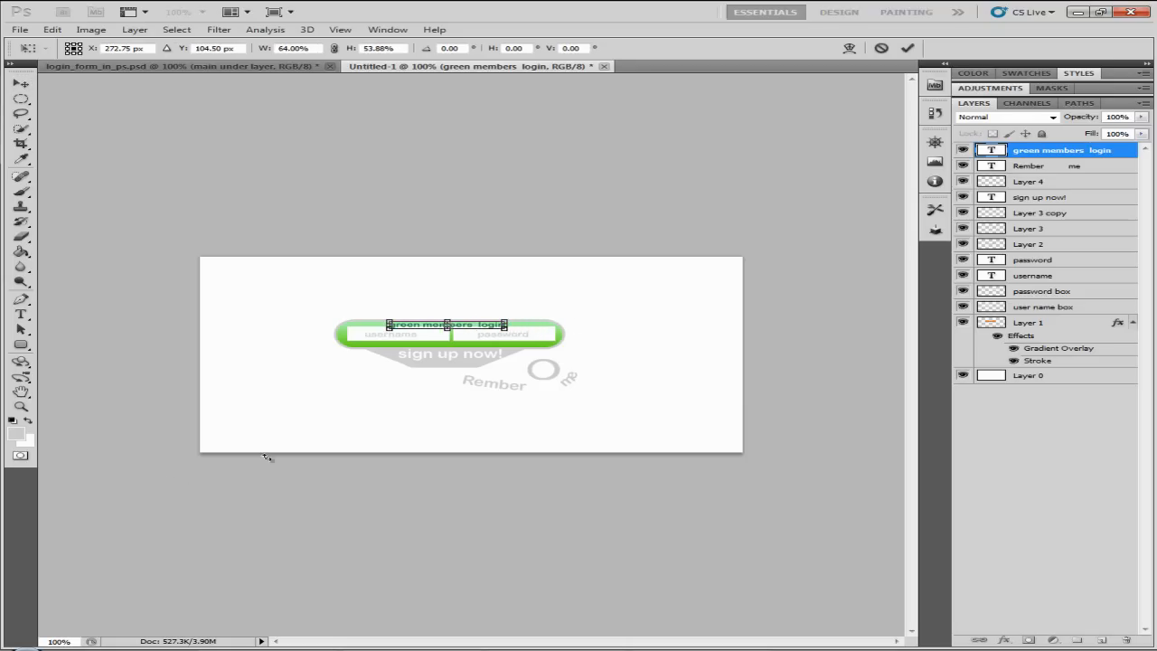
key("Return")
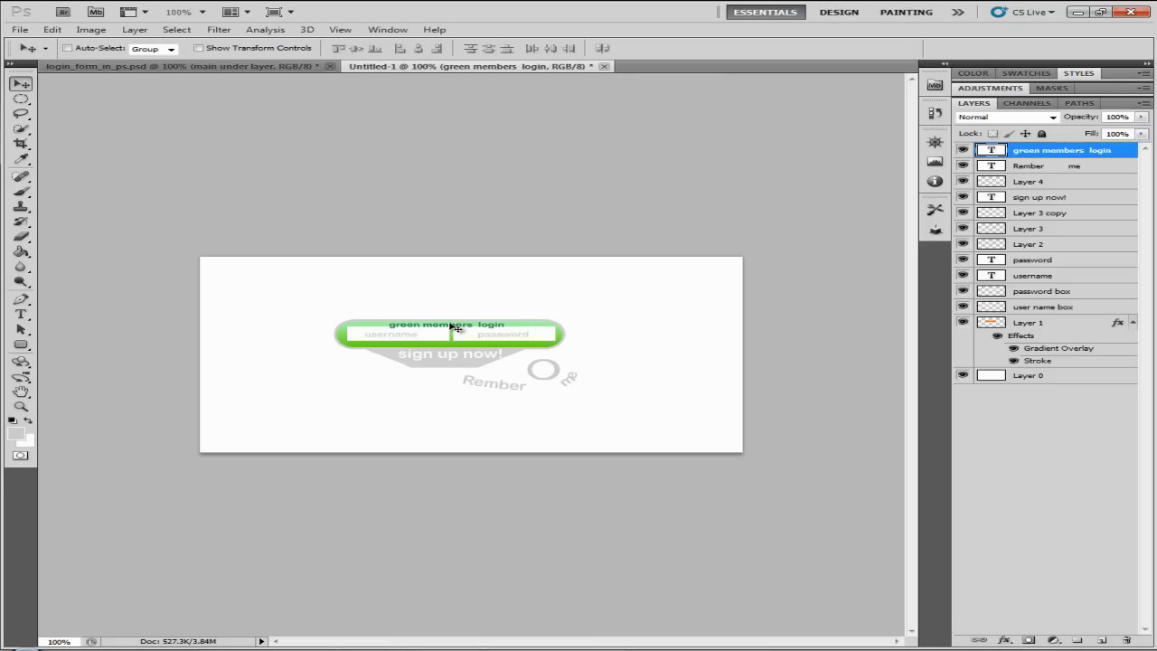
key("ctrl+t")
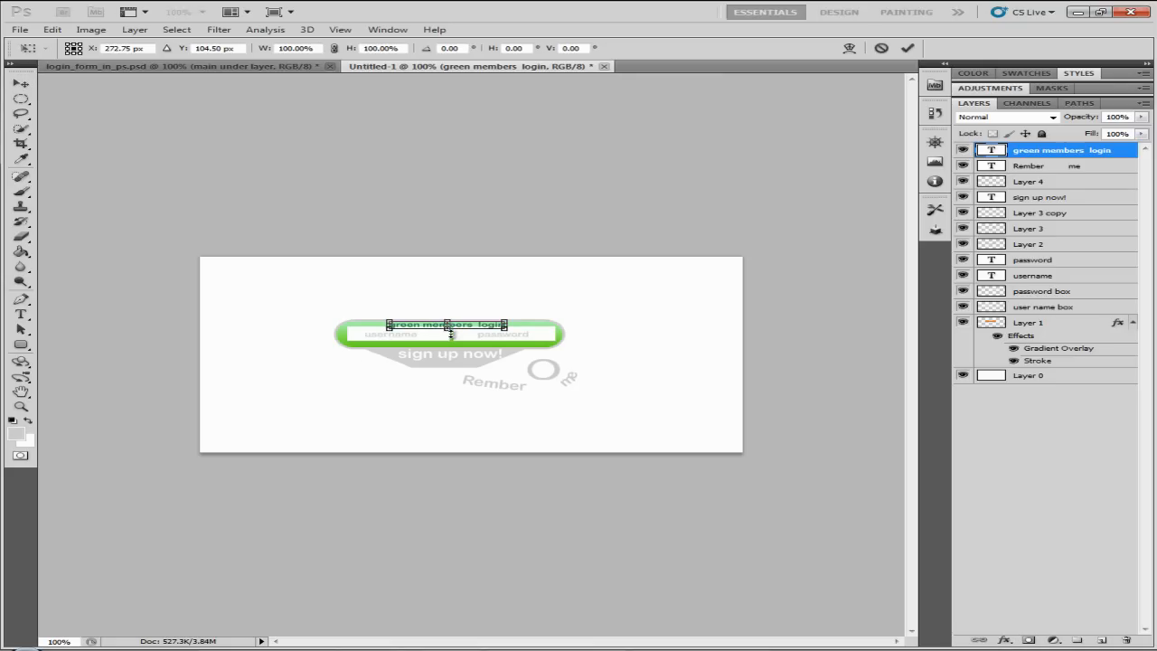
key("Return")
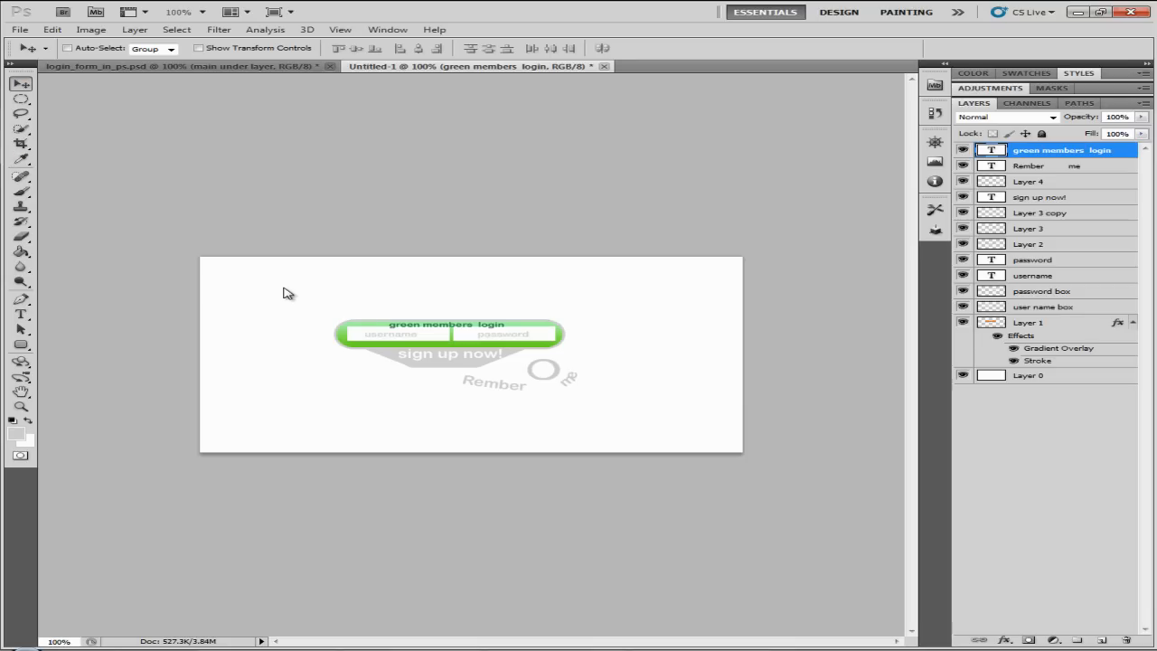
left_click_drag(283, 292, 284, 291)
- Place the title layer directly above Layer 1 in the layer order and give it an Inner Shadow with the default settings
left_click_drag(1058, 158, 1042, 316)
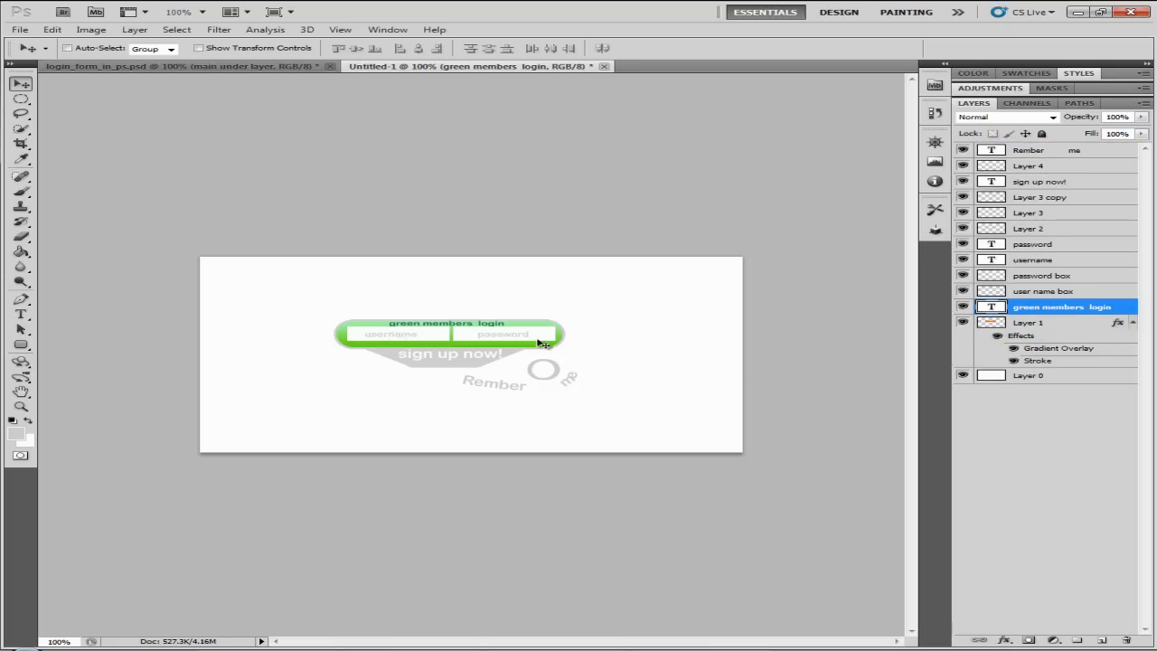
double_click(1104, 308)
double_click(1121, 312)
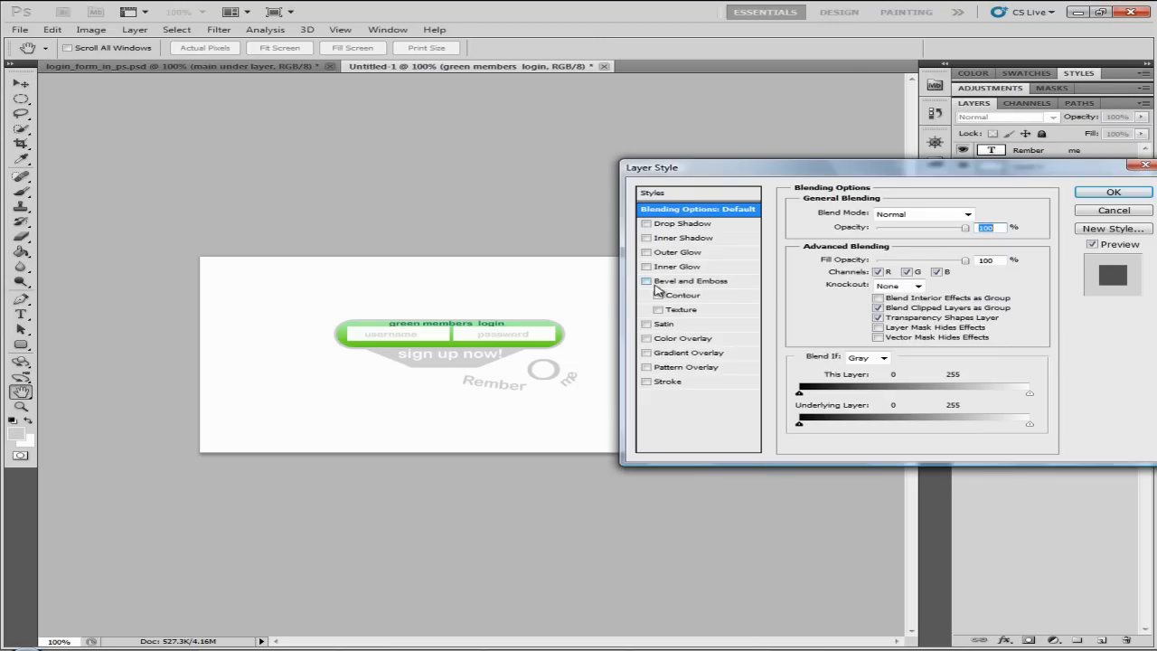
left_click(666, 240)
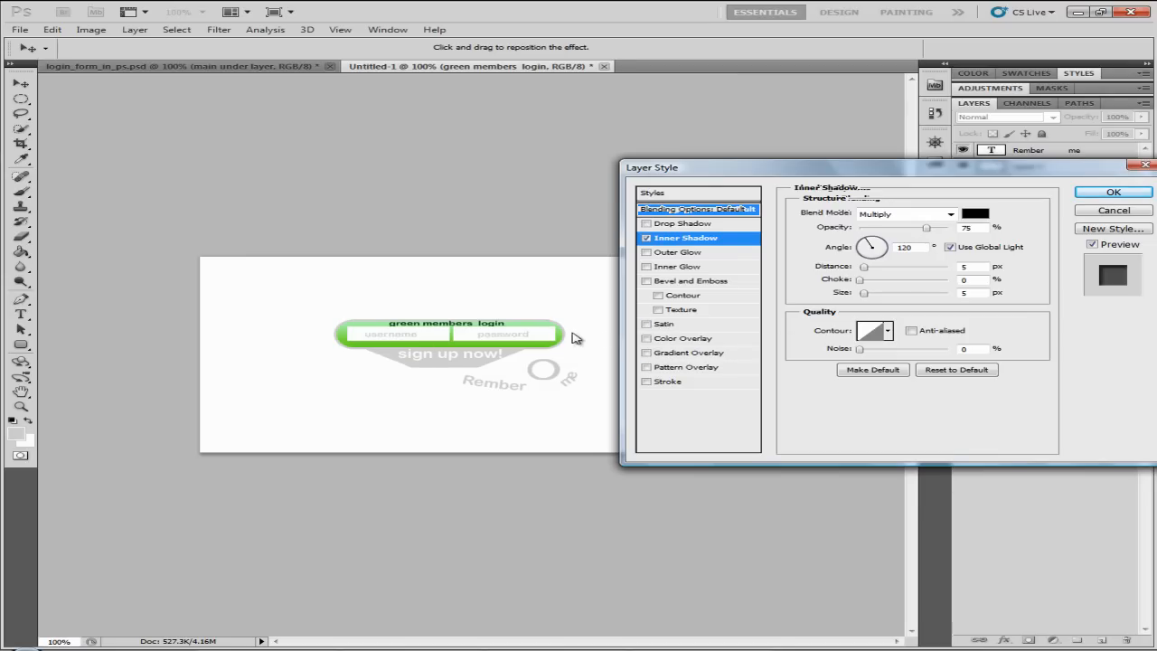
left_click(1113, 192)
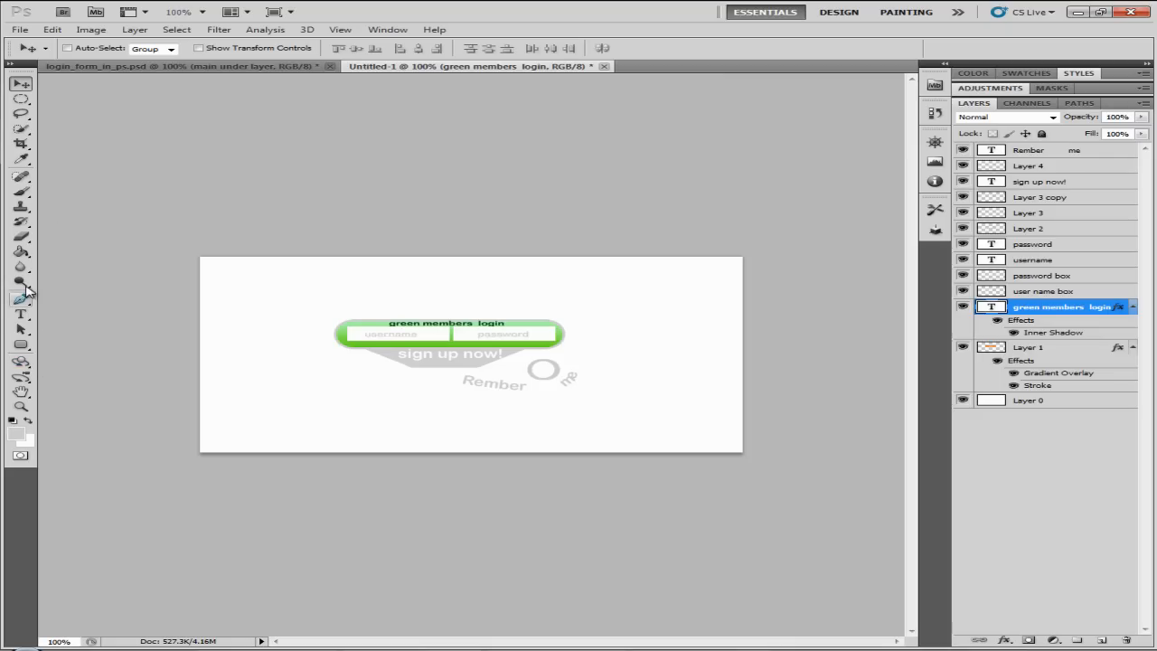
- Look through the grouped tools to find the one for slicing the image
left_click(22, 317)
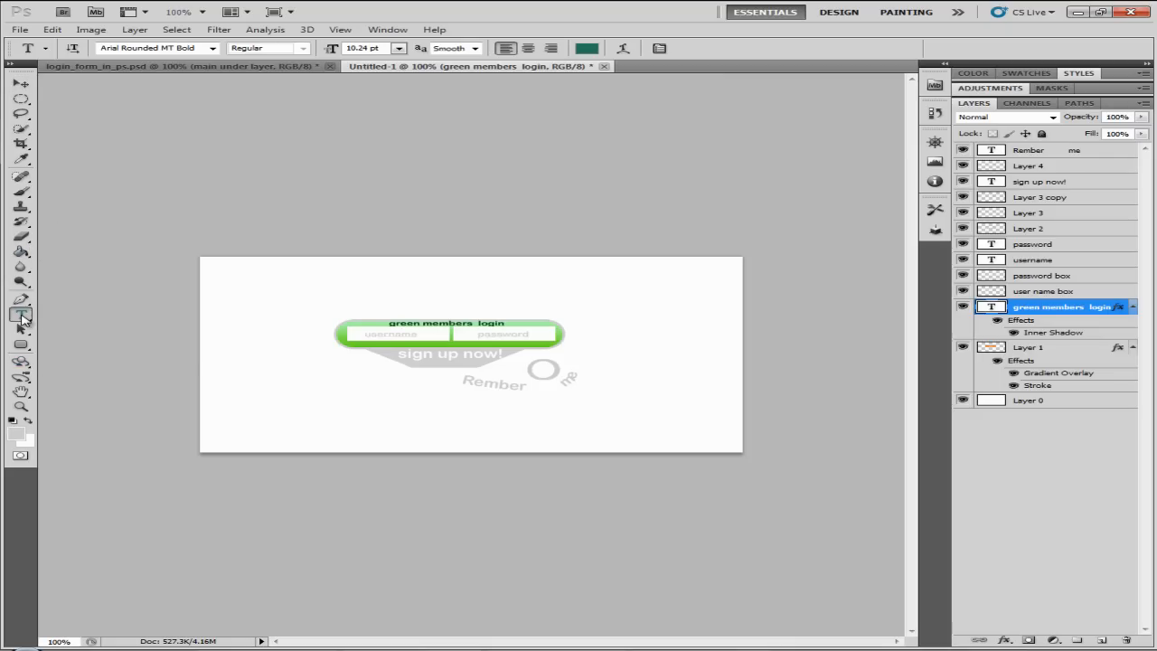
left_click(22, 266)
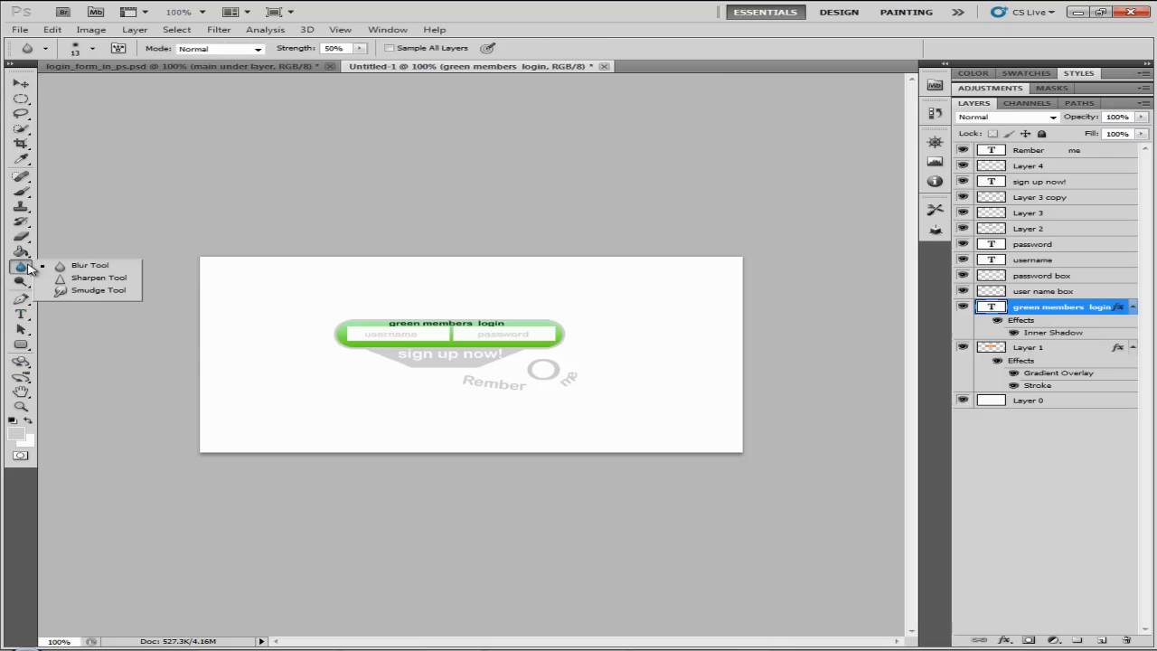
left_click(22, 282)
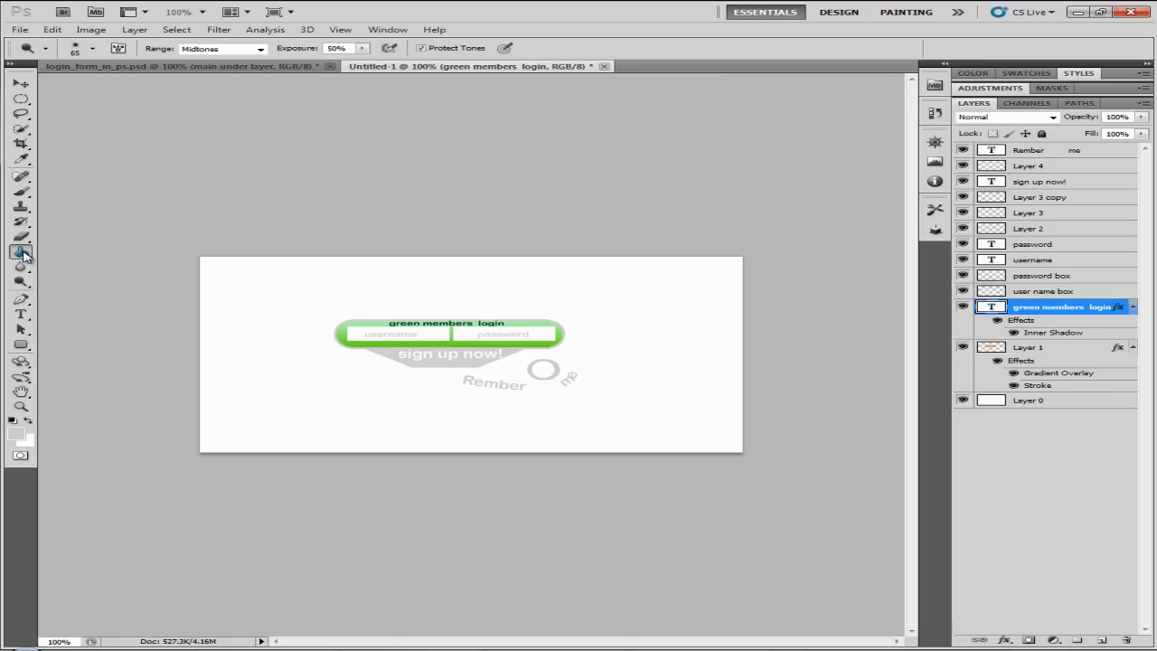
left_click(22, 251)
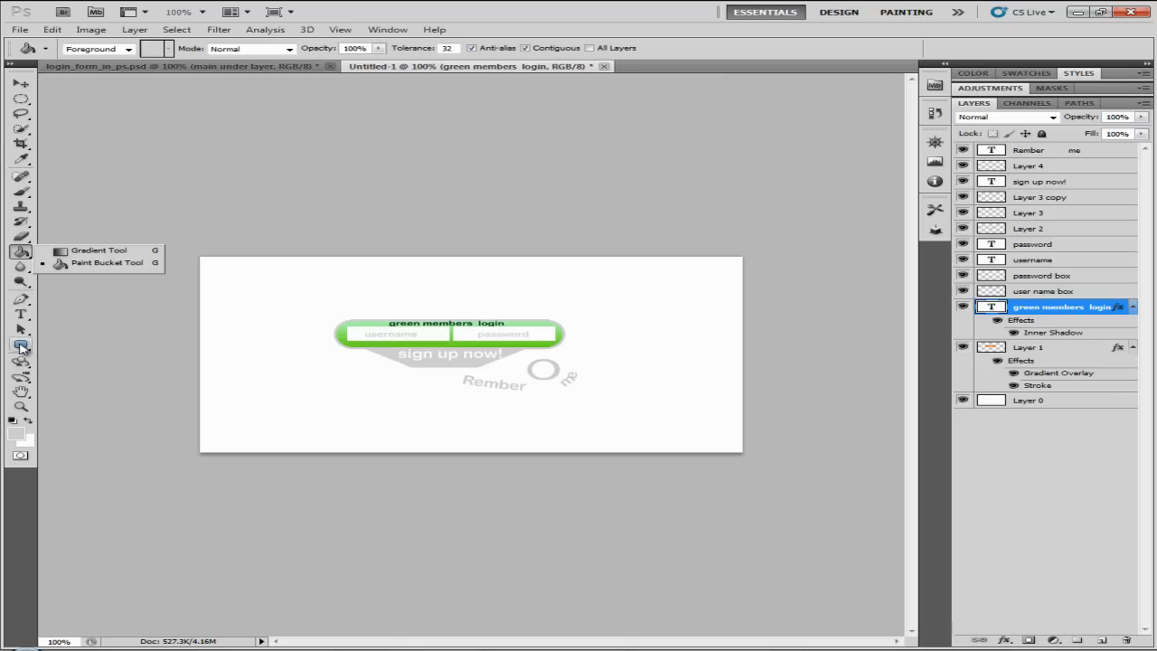
left_click(23, 328)
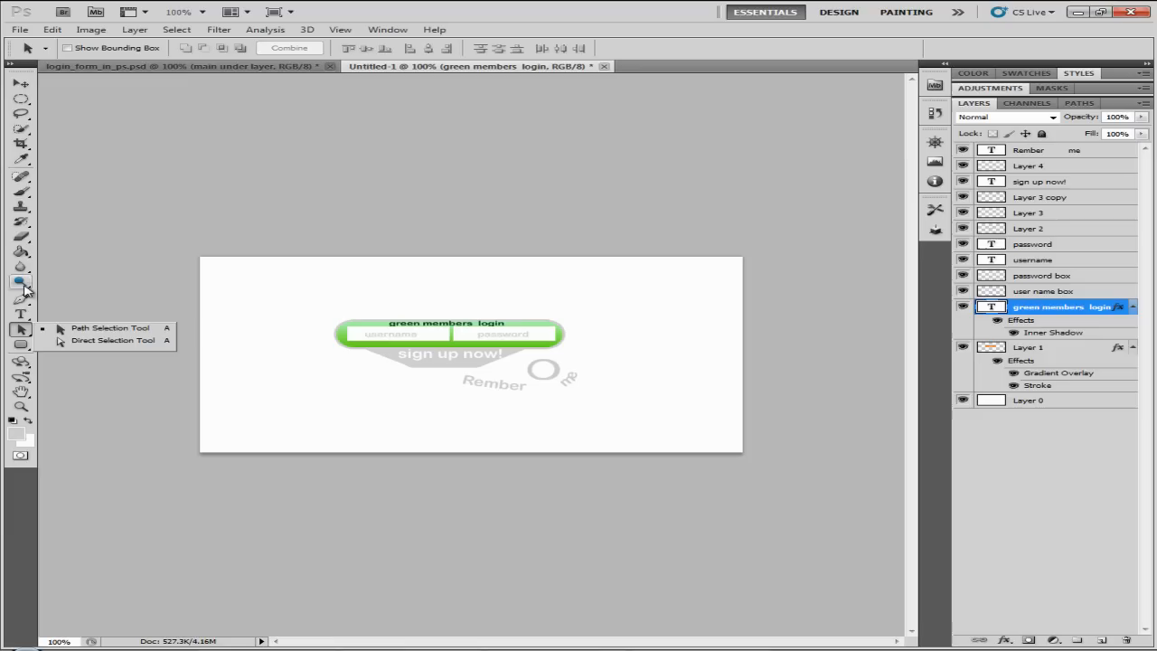
left_click(21, 251)
left_click(22, 224)
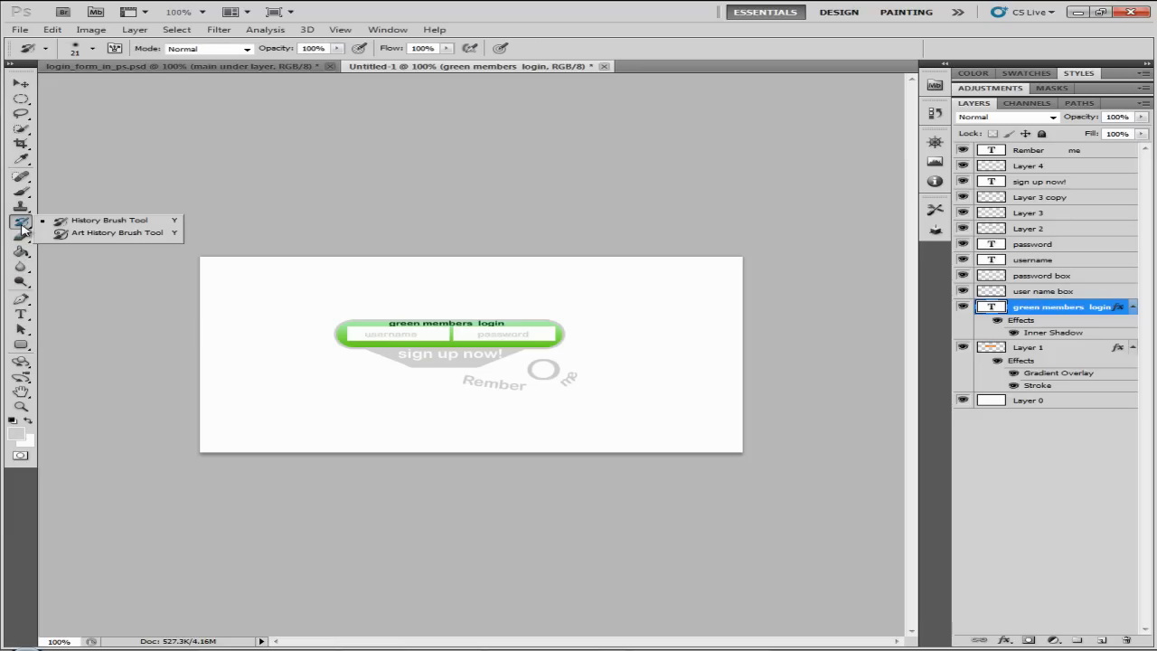
left_click(20, 205)
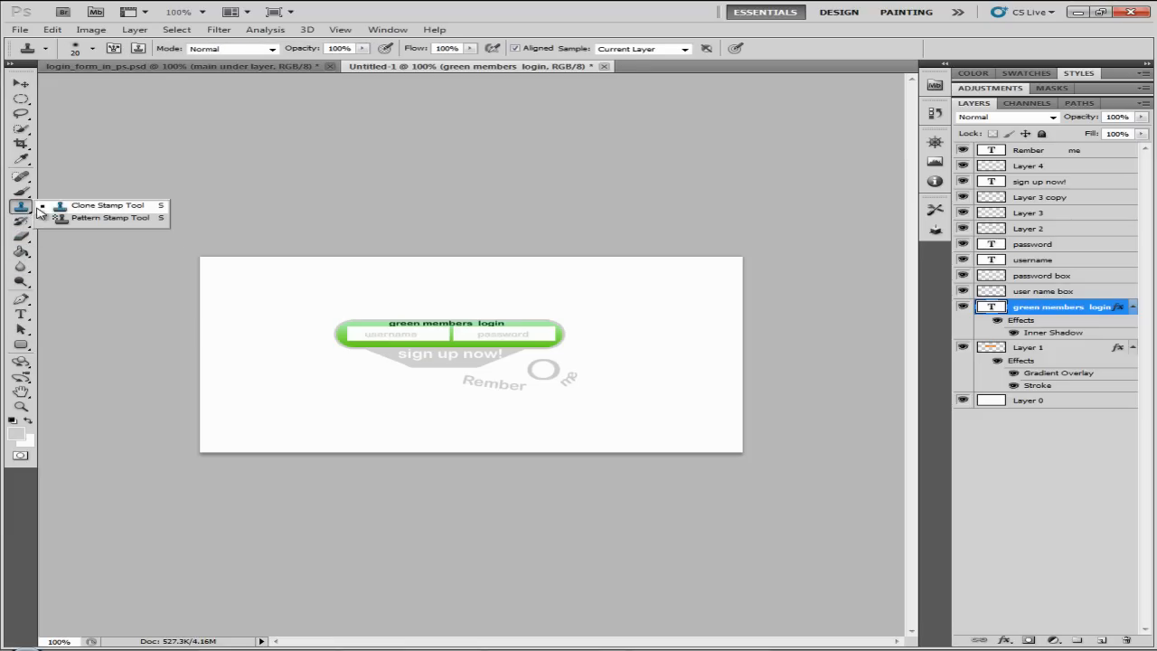
left_click(21, 190)
left_click(22, 176)
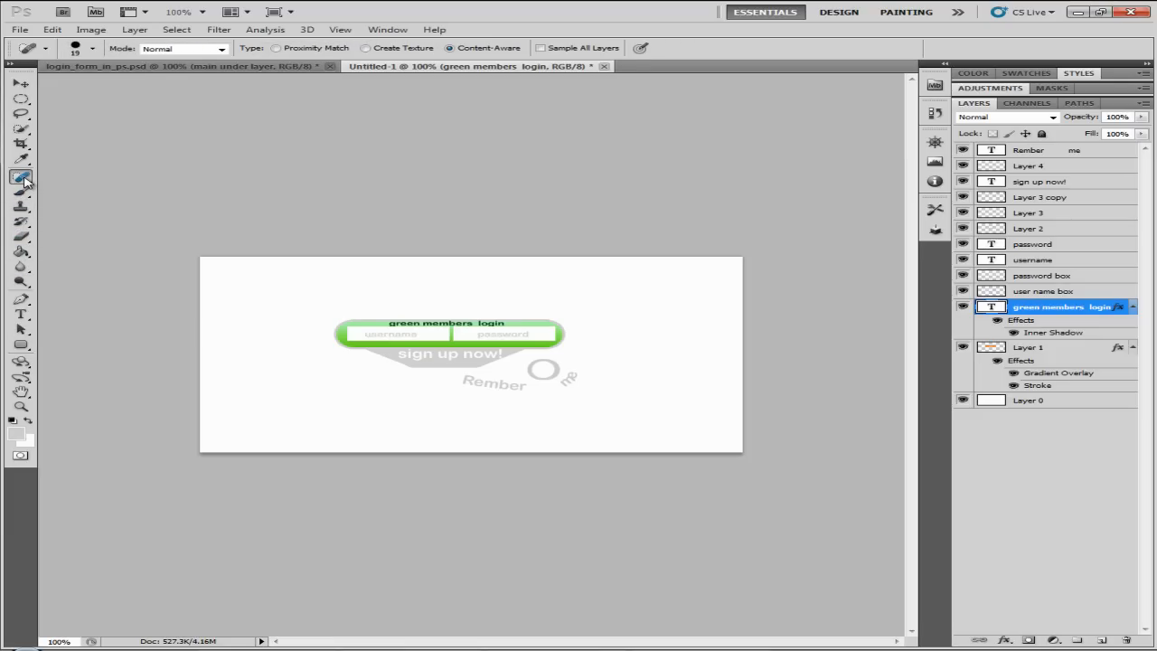
left_click(21, 160)
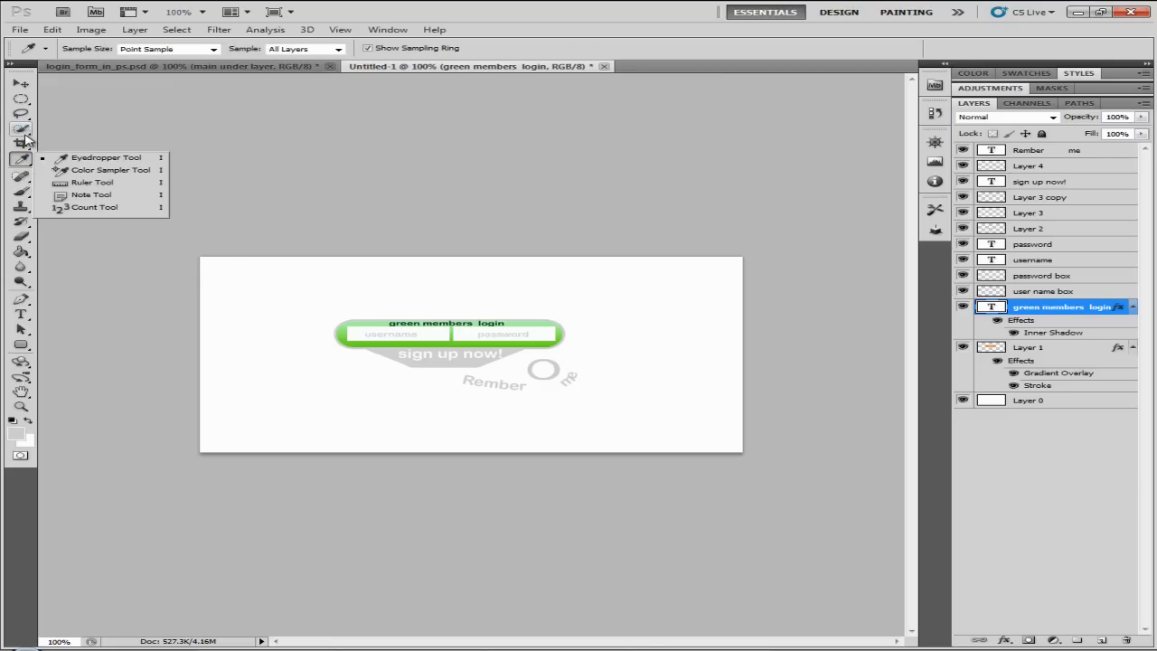
left_click(23, 130)
left_click(21, 145)
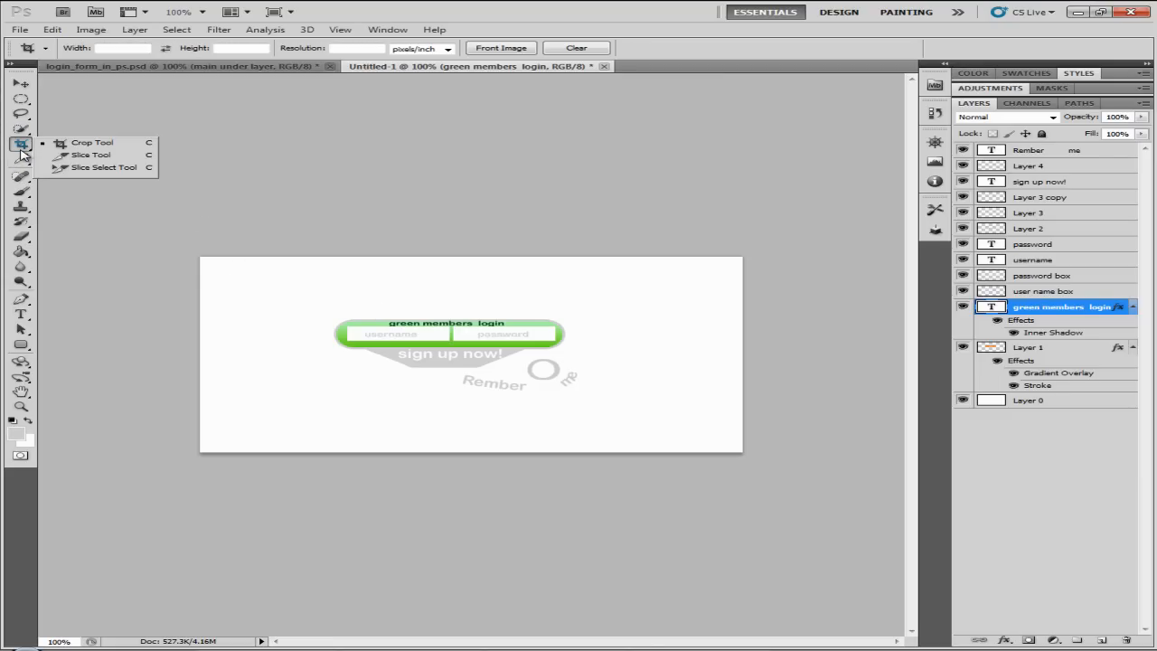
left_click(22, 102)
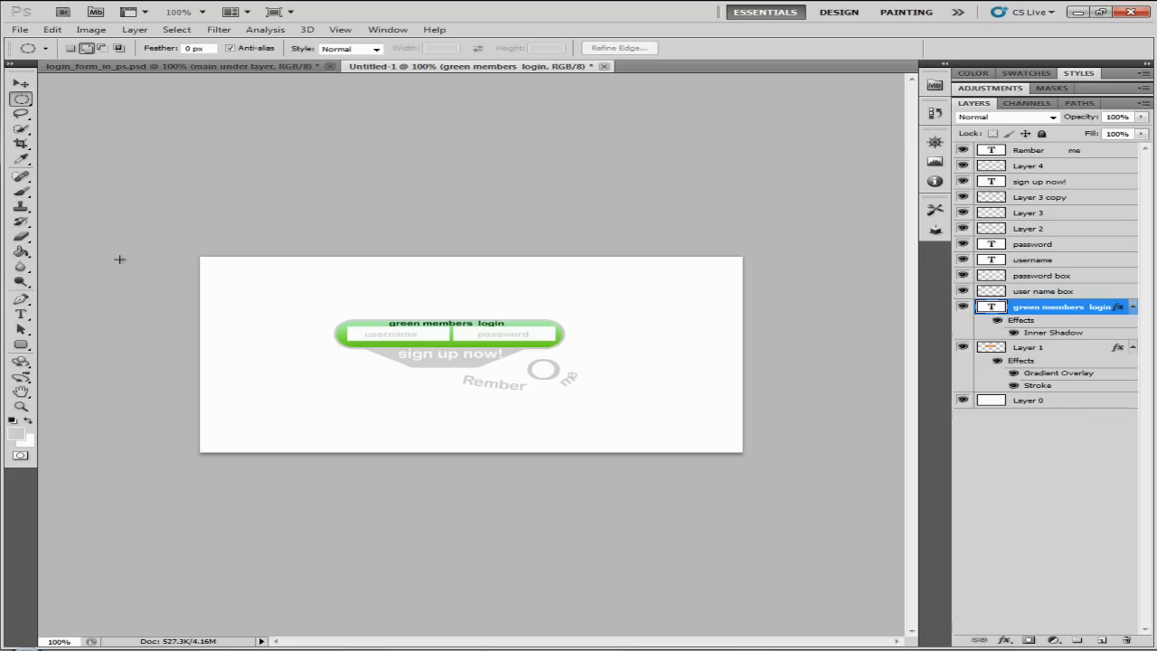
- With the Slice Tool, slice around the username box and around the sign-up tab, extending the tab's slice to the tab's left edge
left_click(22, 146)
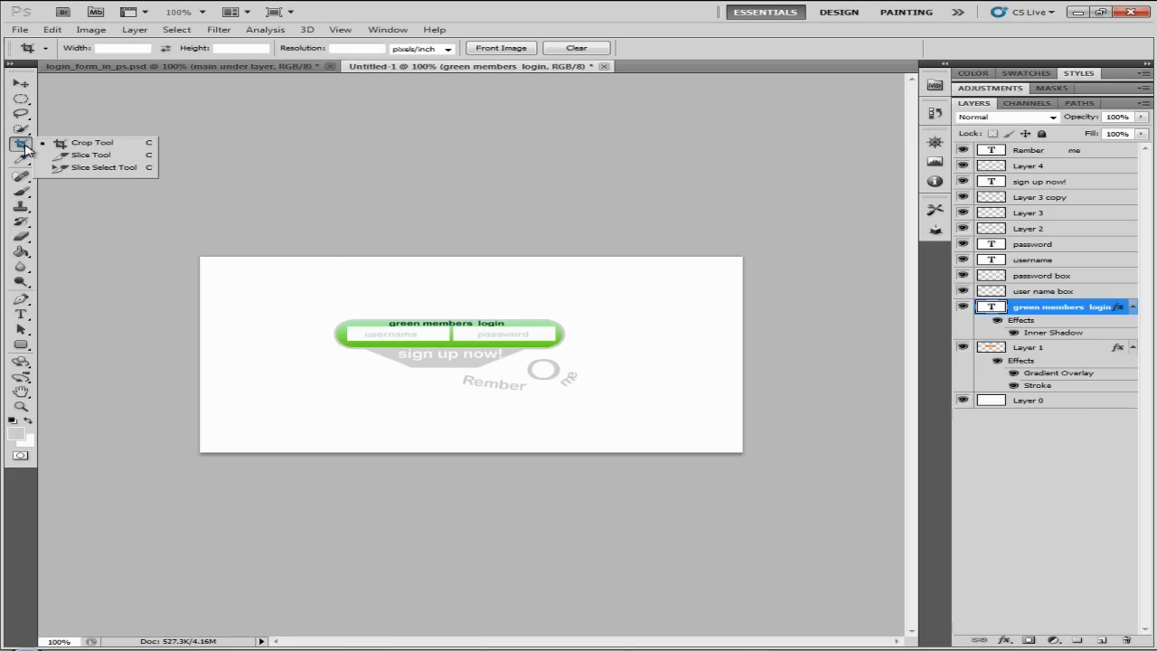
left_click(81, 155)
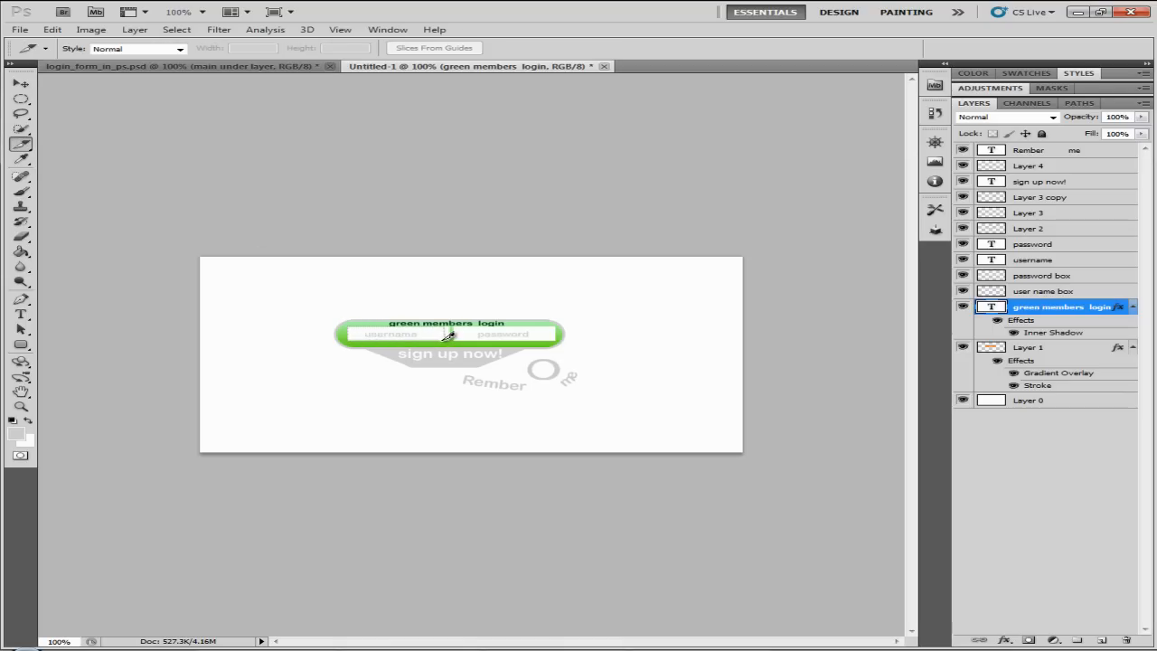
left_click_drag(456, 337, 450, 342)
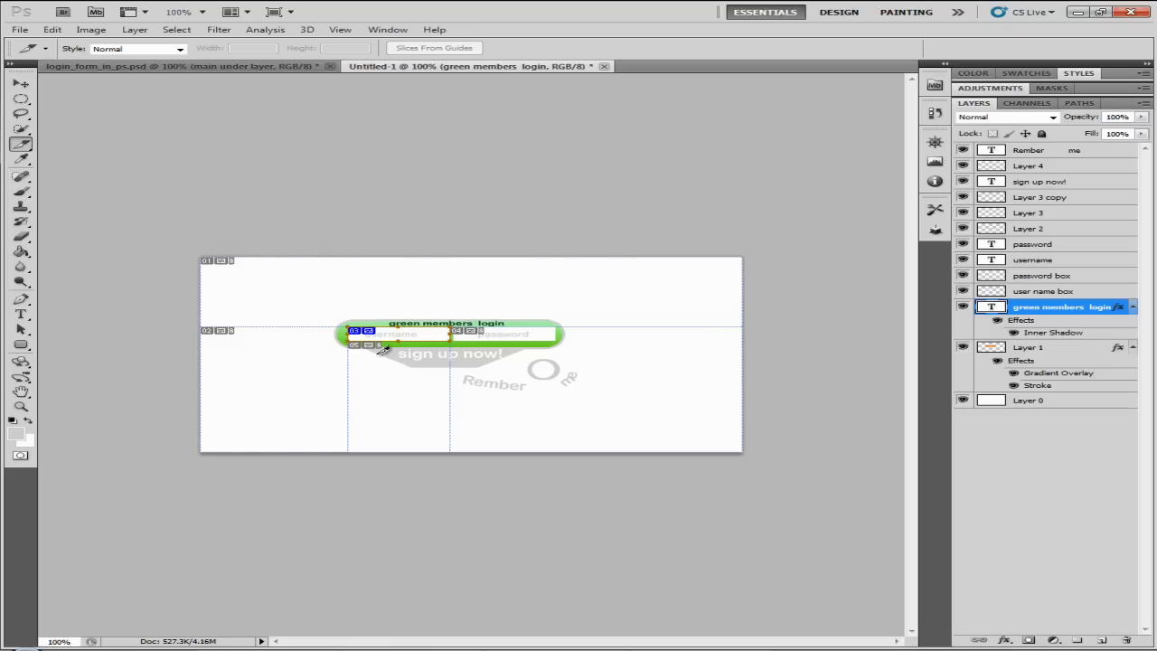
left_click_drag(416, 365, 532, 337)
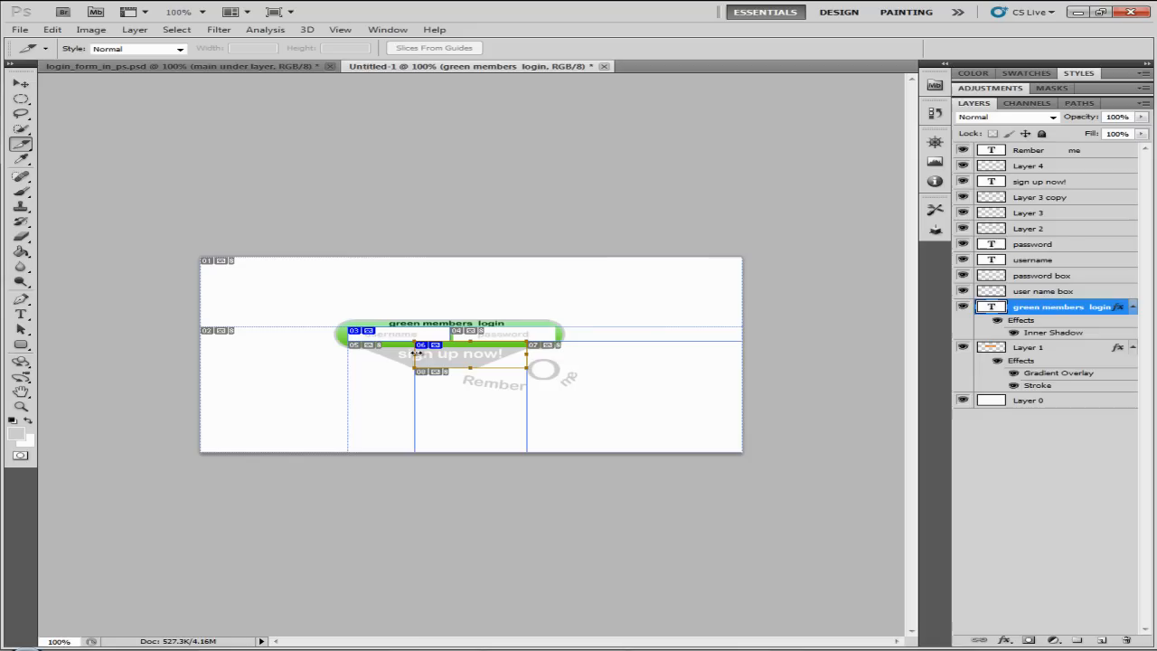
left_click_drag(362, 354, 365, 354)
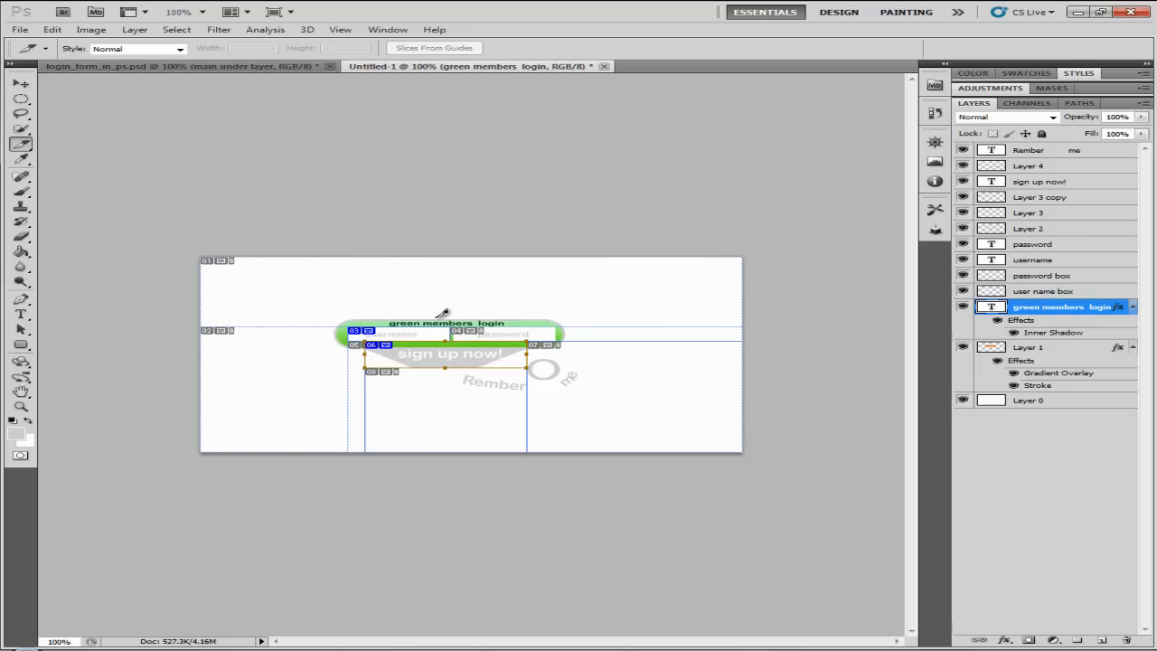
- Draw a slice around the entire green login bar and shift it slightly to the right
left_click_drag(339, 320, 573, 344)
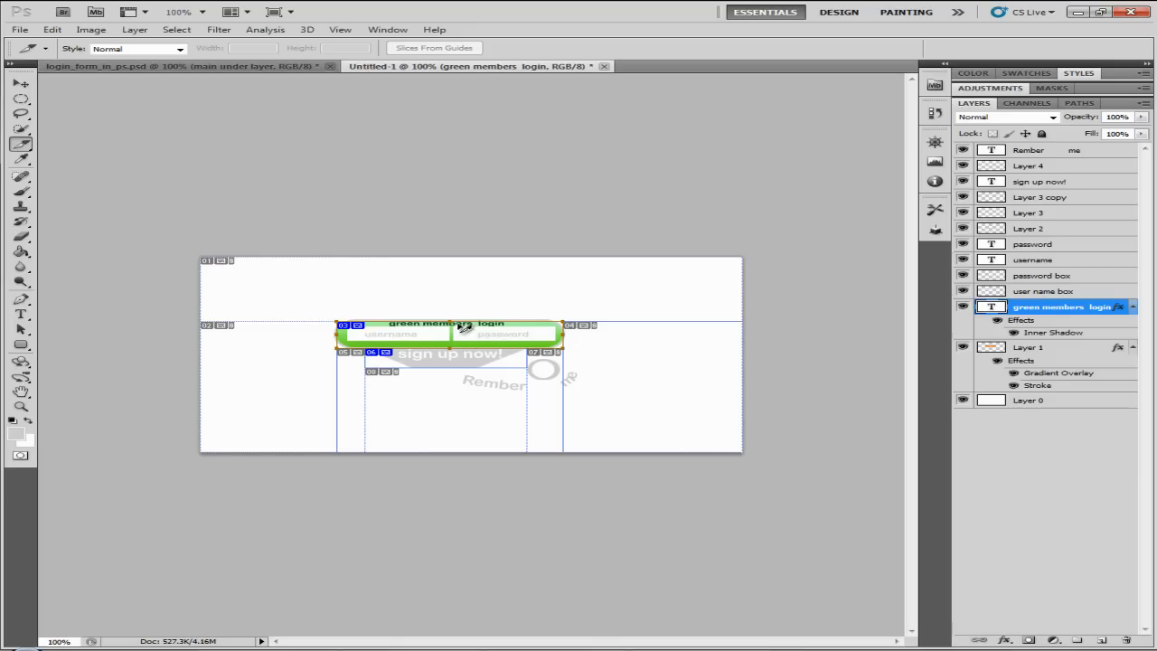
left_click_drag(464, 329, 459, 330)
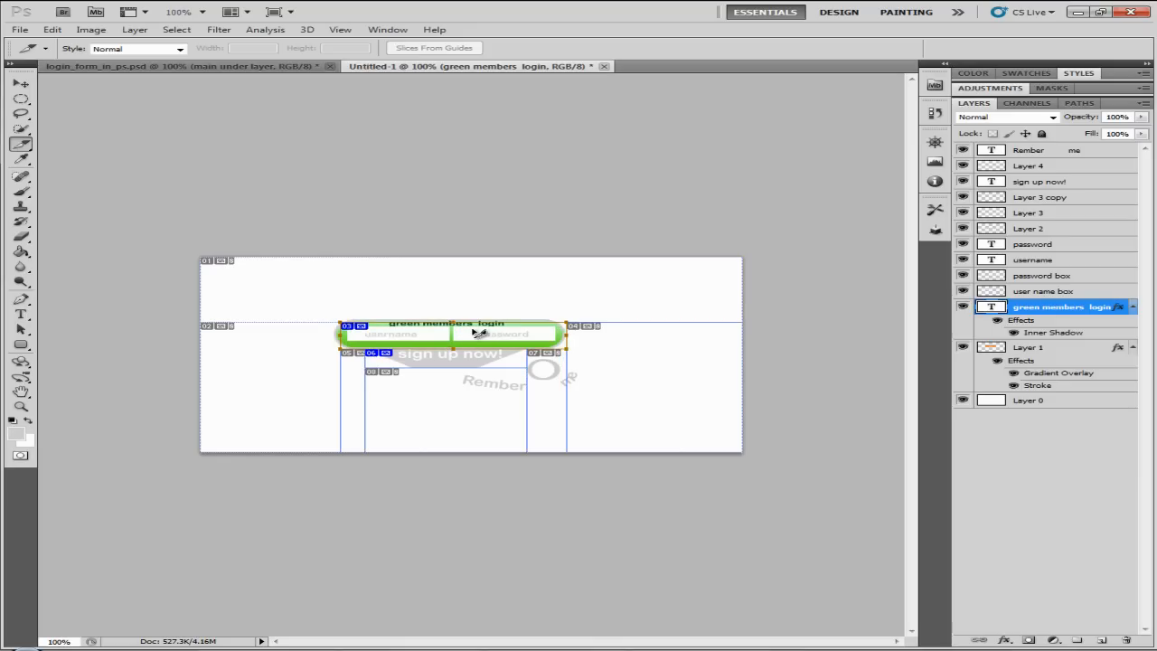